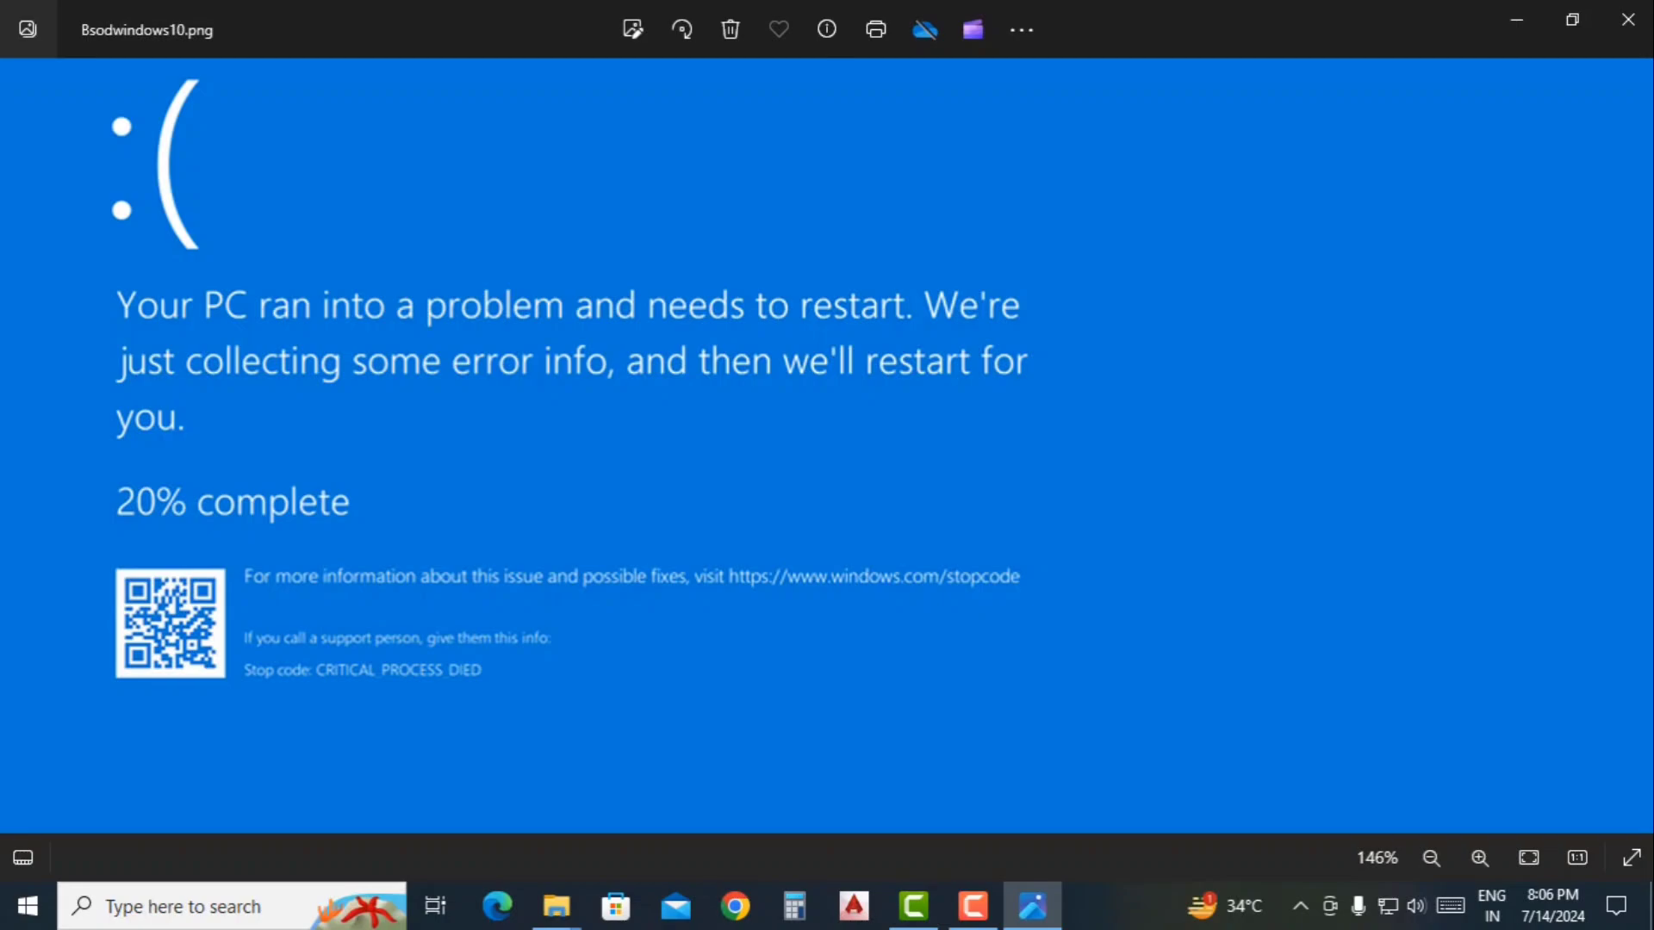
# Show the desktop and open Local Disk (C:) from This PC to view its contents.
pyautogui.press('super+d')
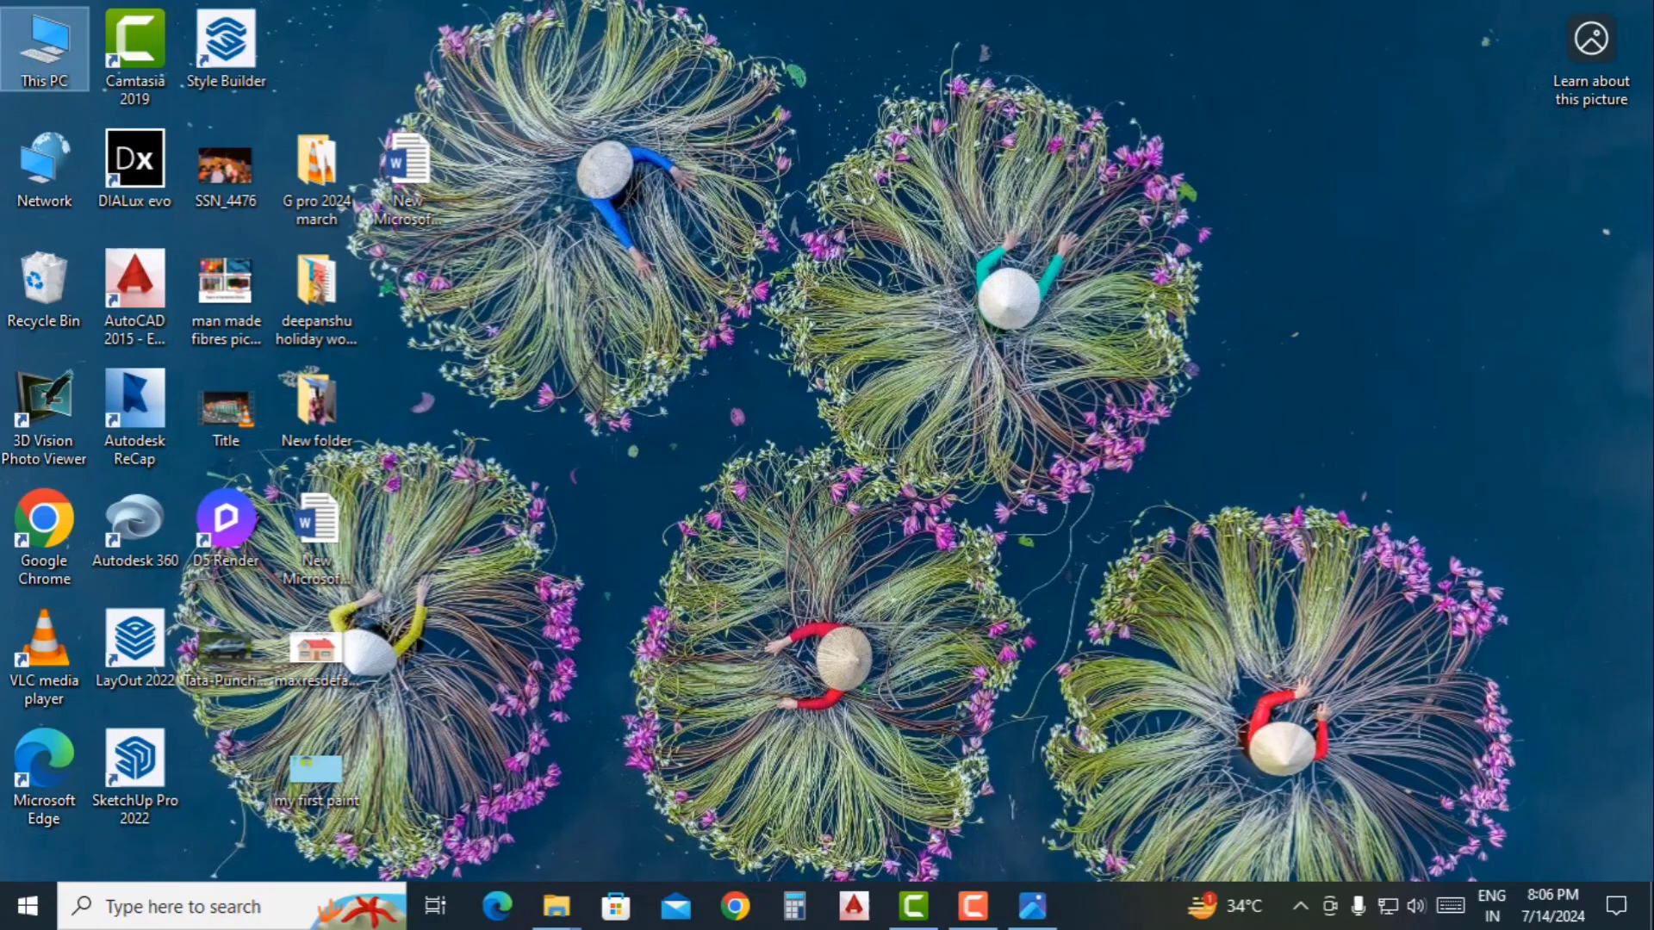
pyautogui.press('Return')
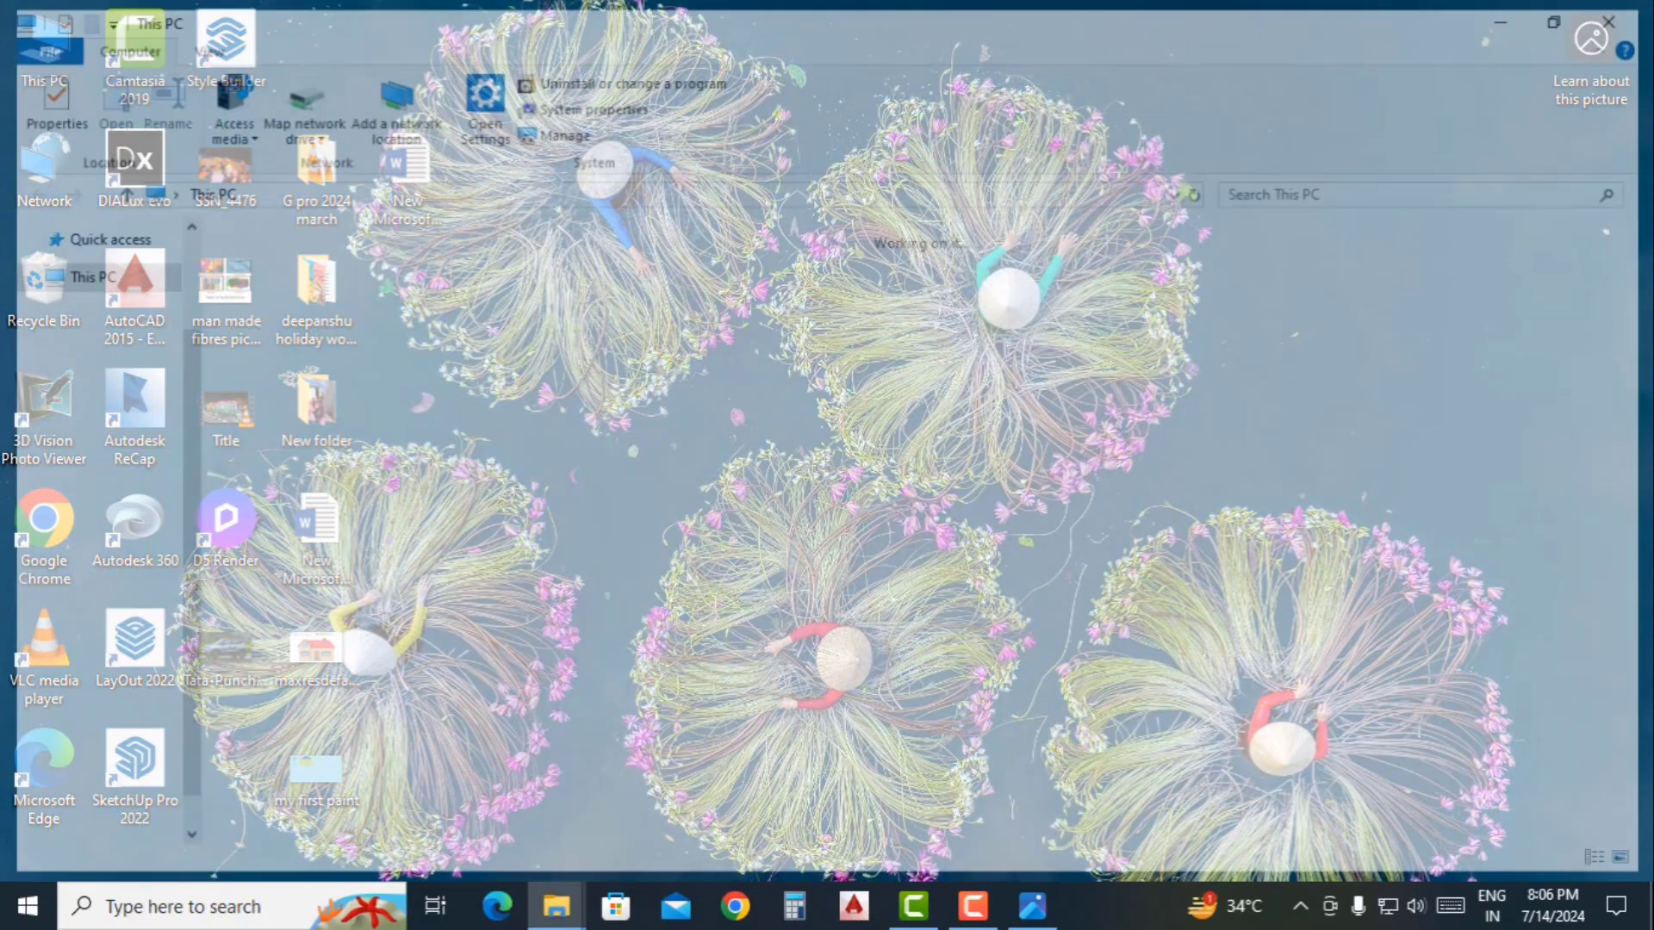
pyautogui.doubleClick(948, 448)
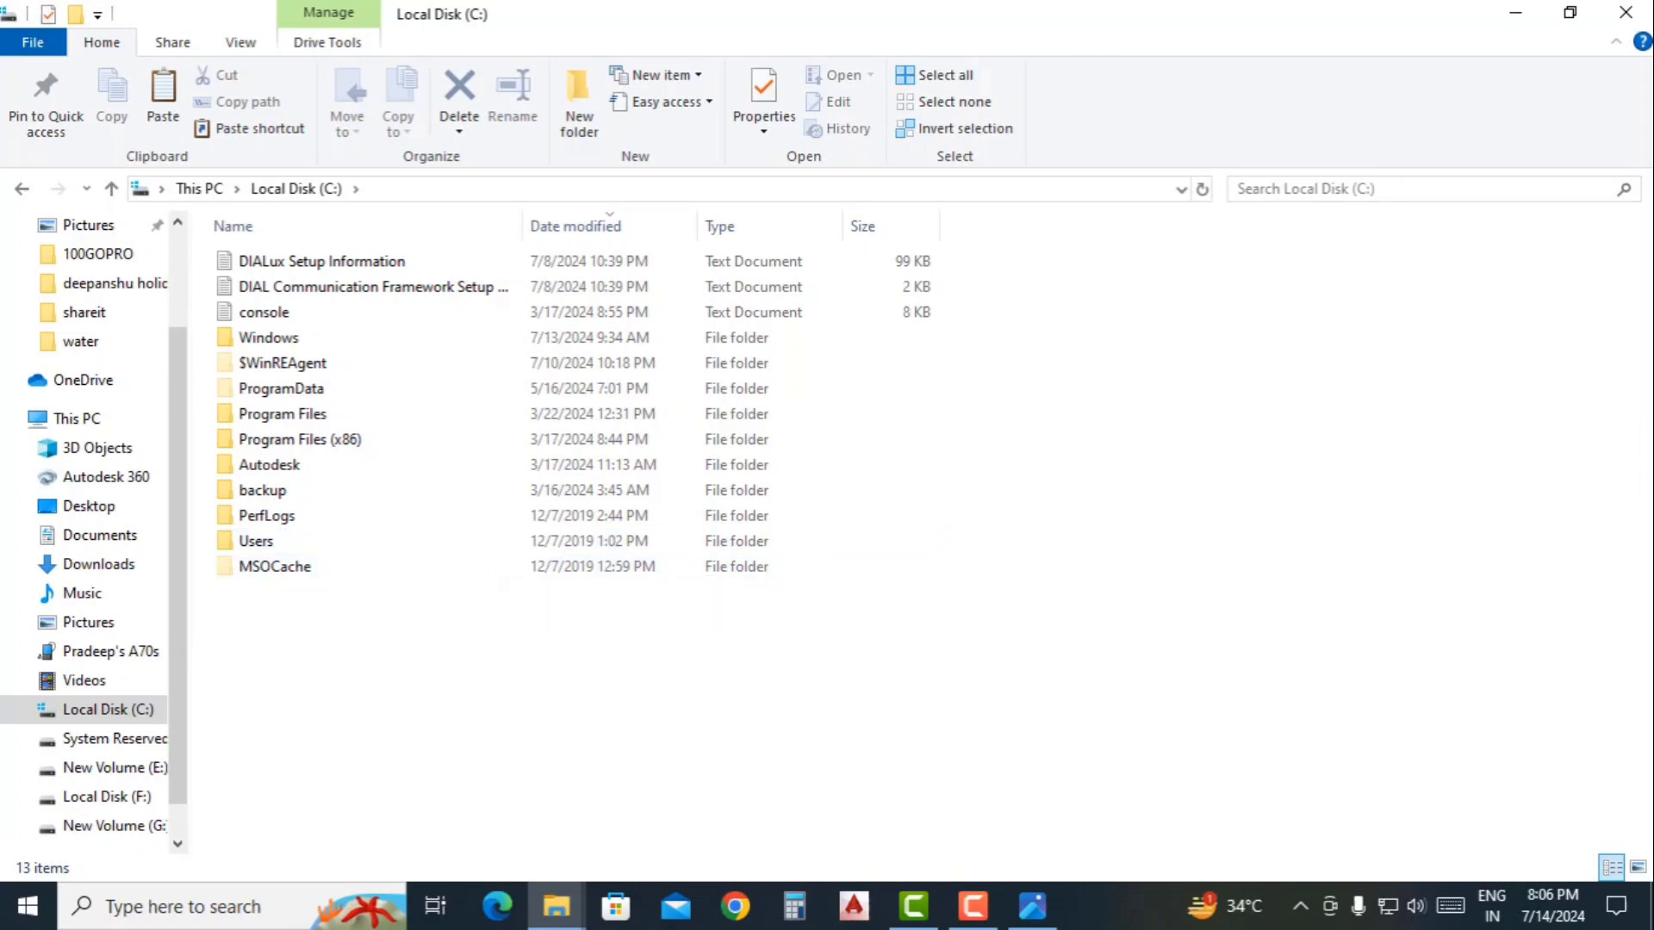
# Open the temporary files folder by running %temp%.
pyautogui.press('super+r')
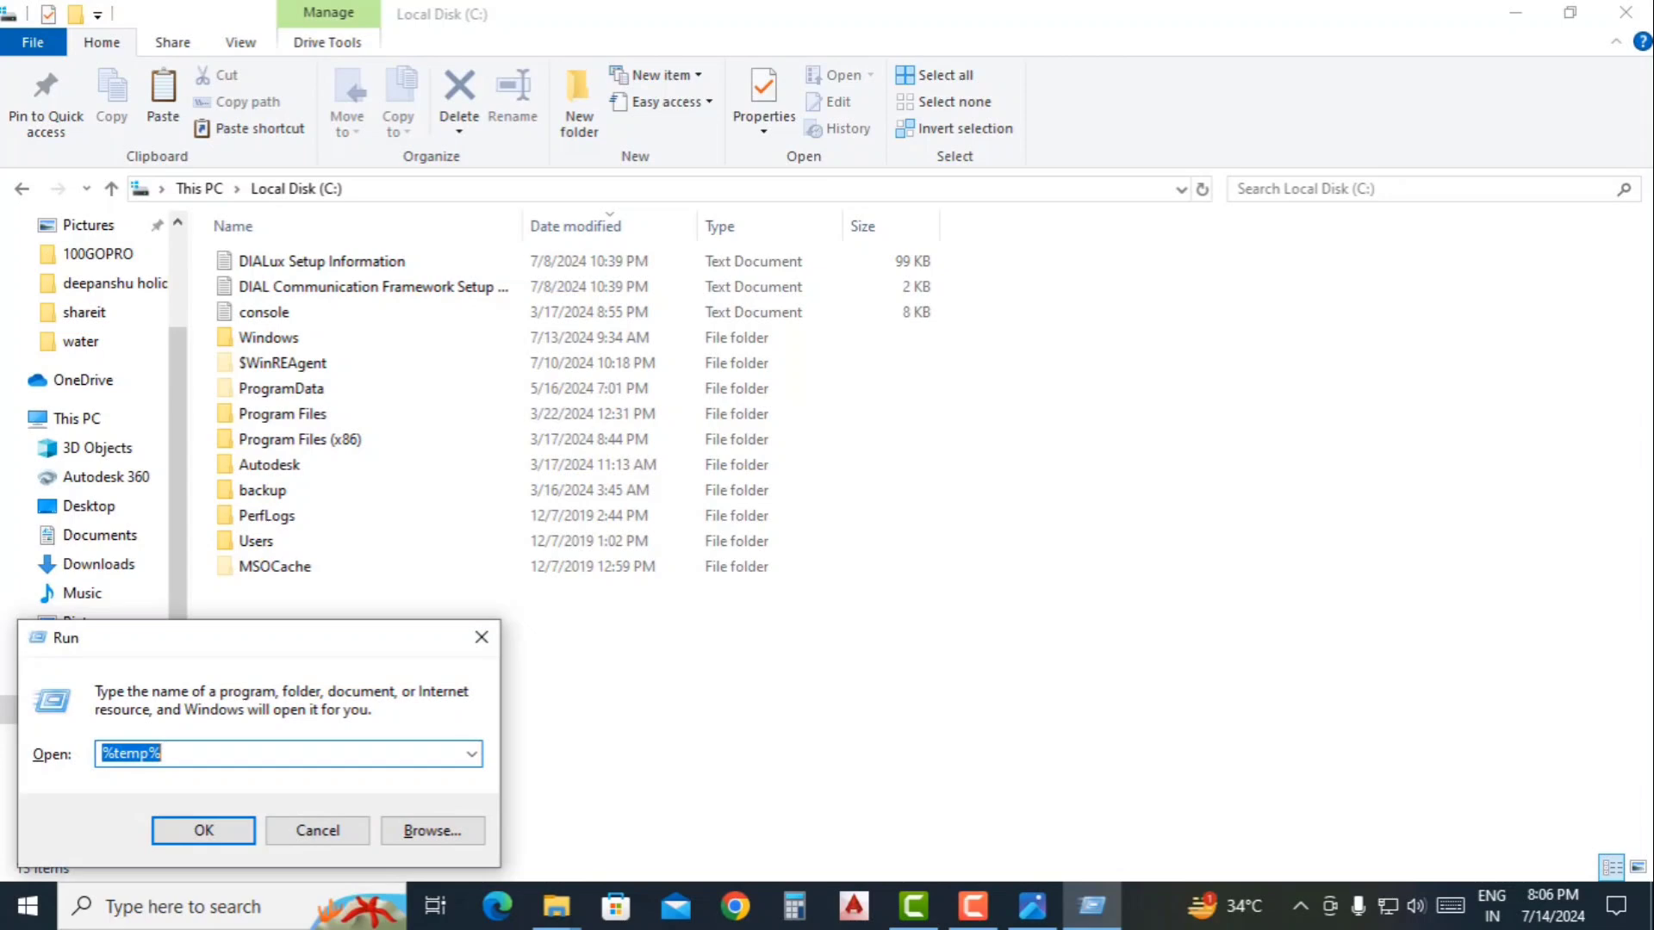
pyautogui.press('End')
pyautogui.hotkey('shift', 'Home')
pyautogui.press('End')
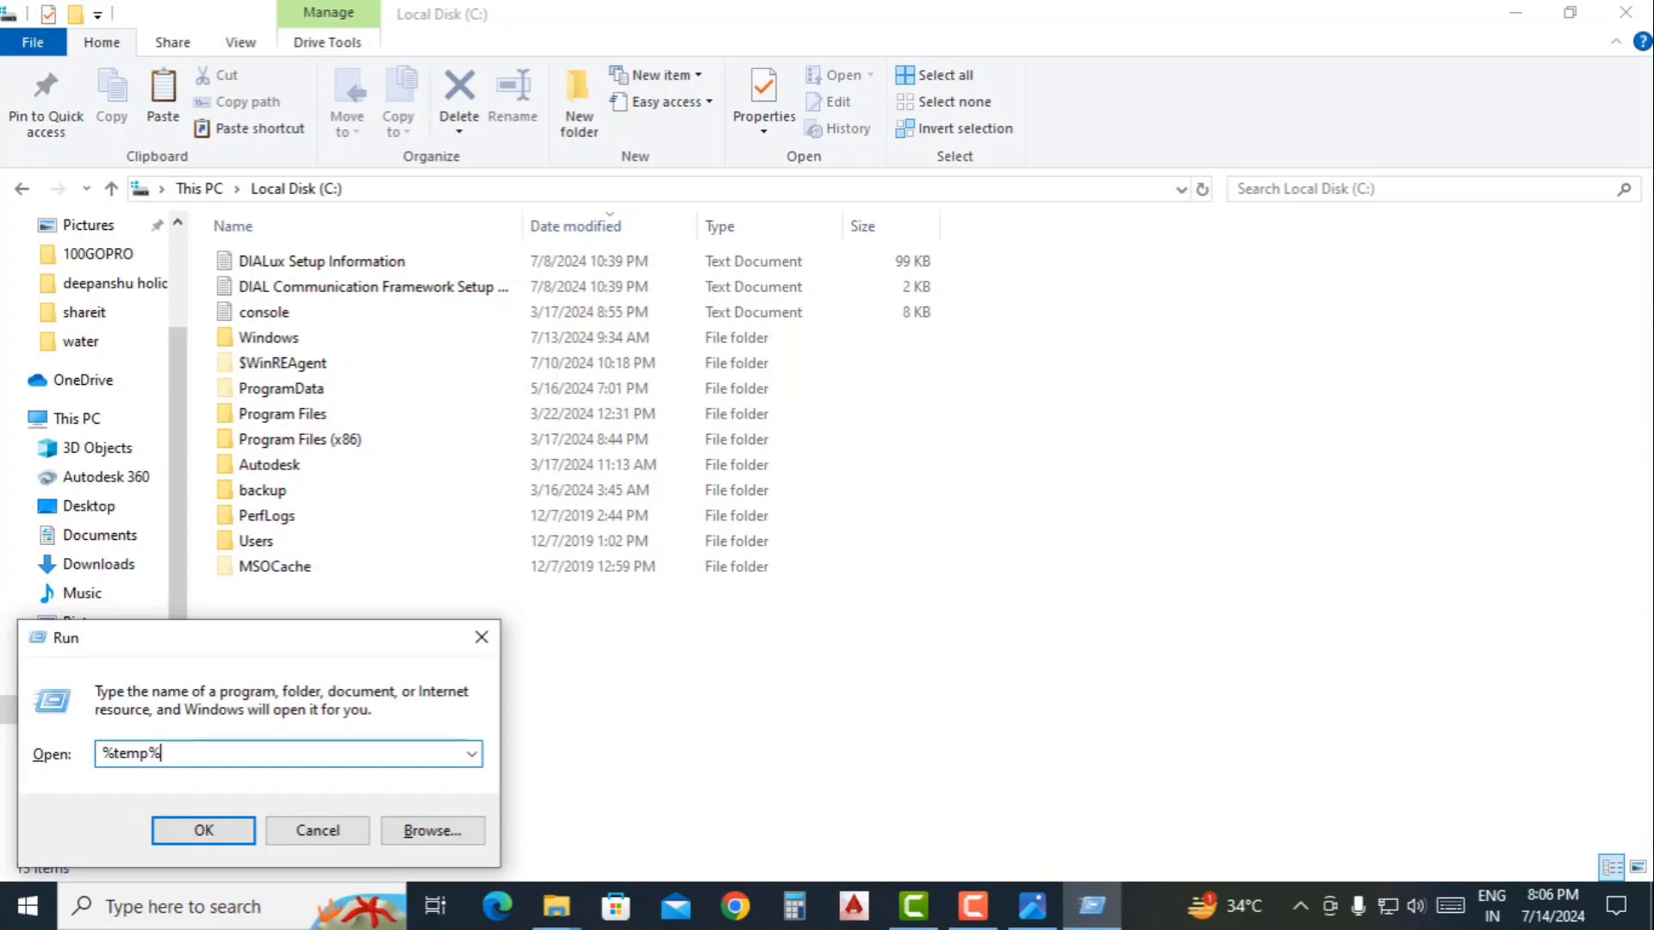
pyautogui.press('Return')
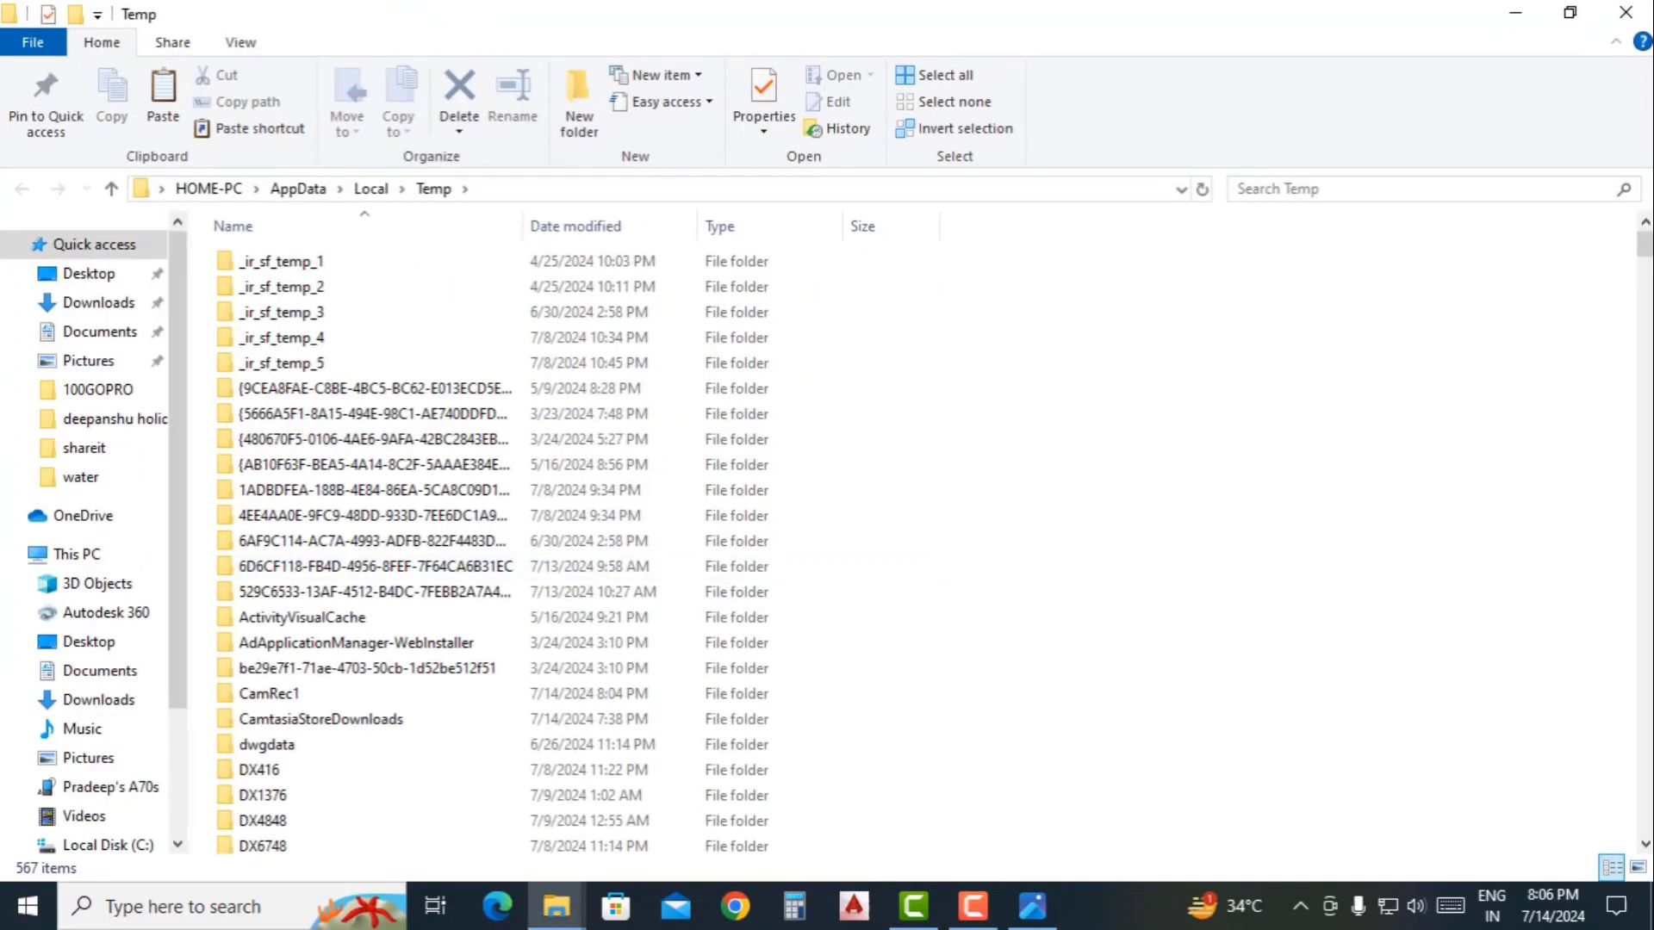
# Permanently delete everything in the Temp folder, continuing with administrator permission for all current items and skipping files in use, and dismiss the remaining prompt.
pyautogui.hotkey('ctrl', 'a')
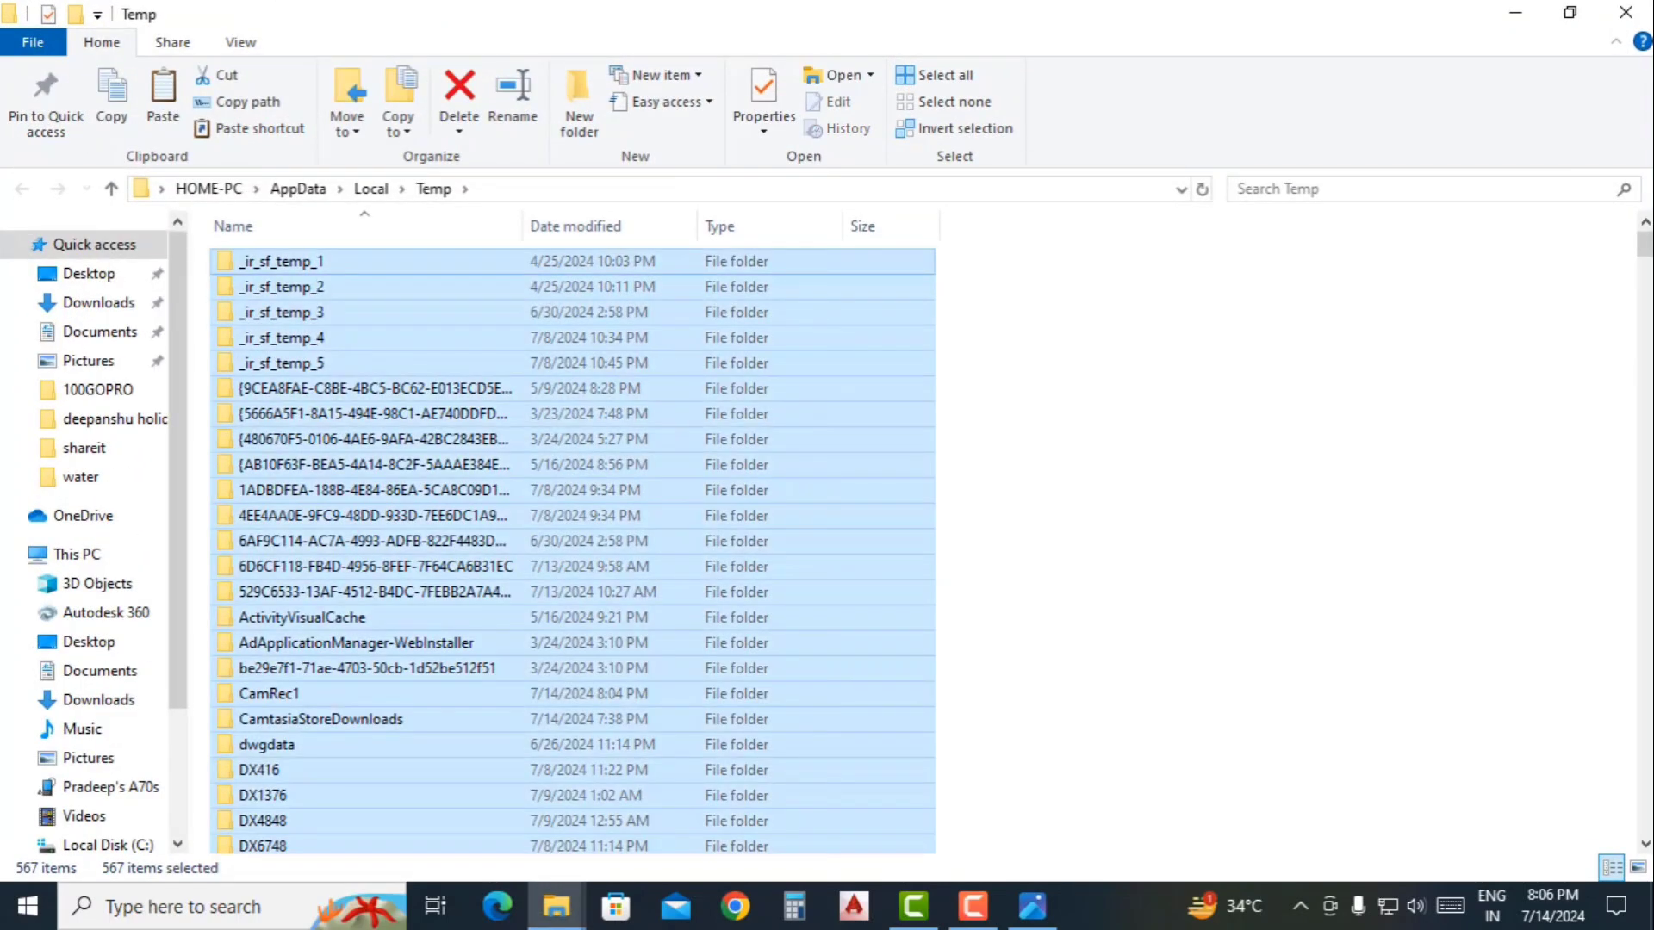
pyautogui.hotkey('shift', 'Delete')
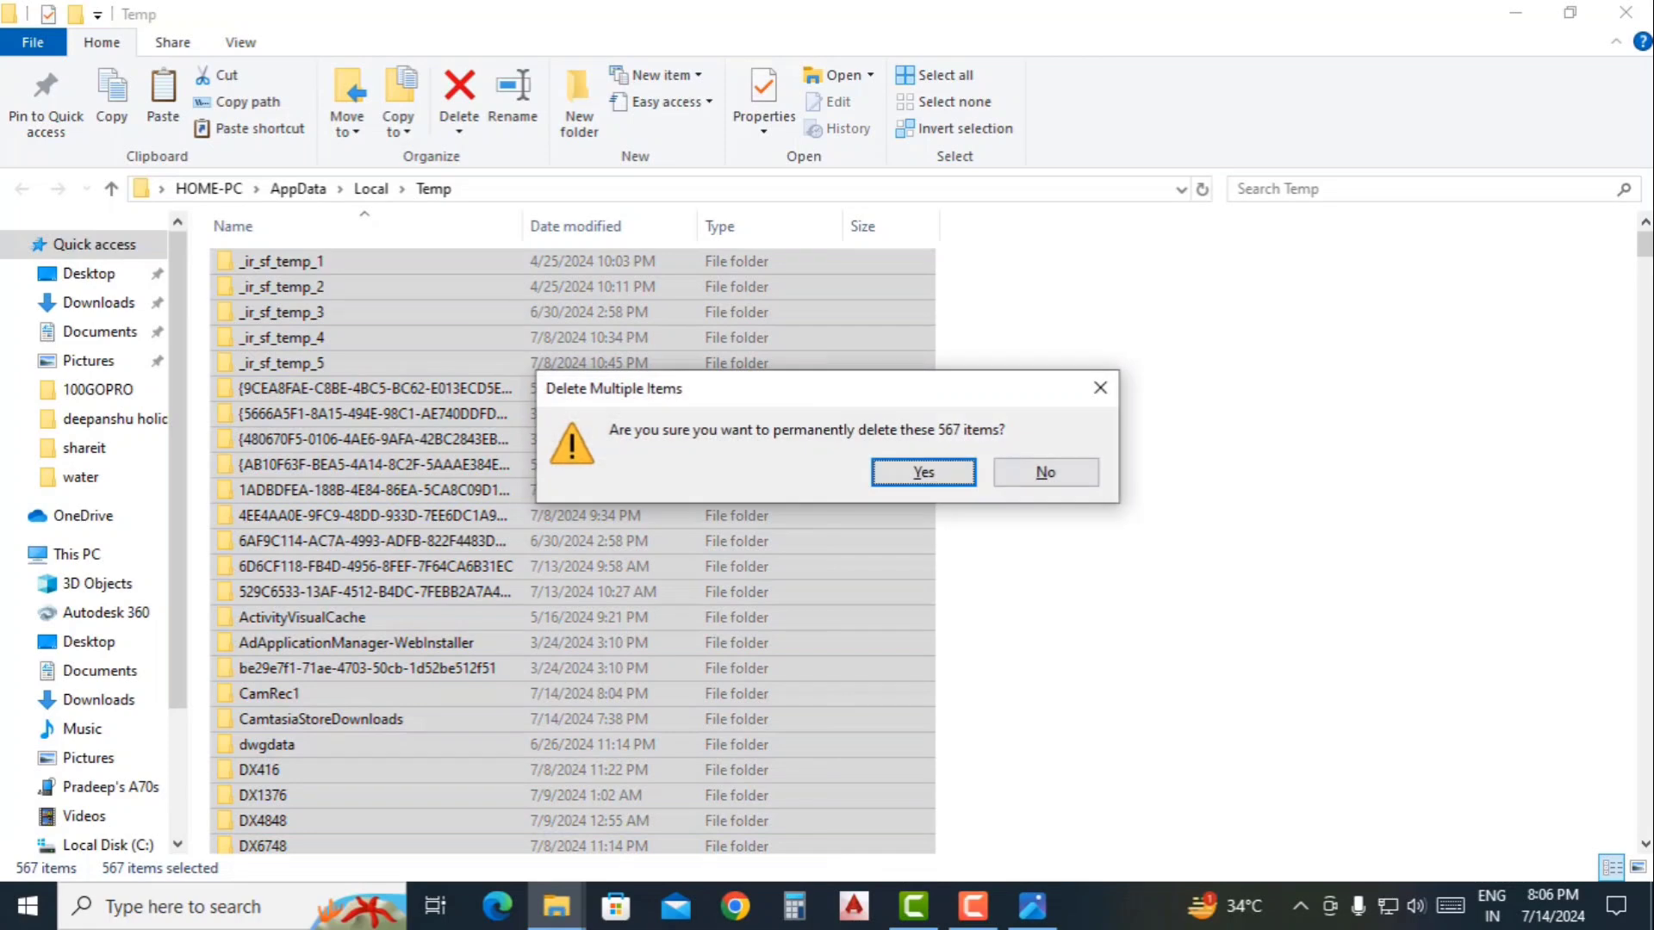
pyautogui.click(922, 470)
pyautogui.click(255, 299)
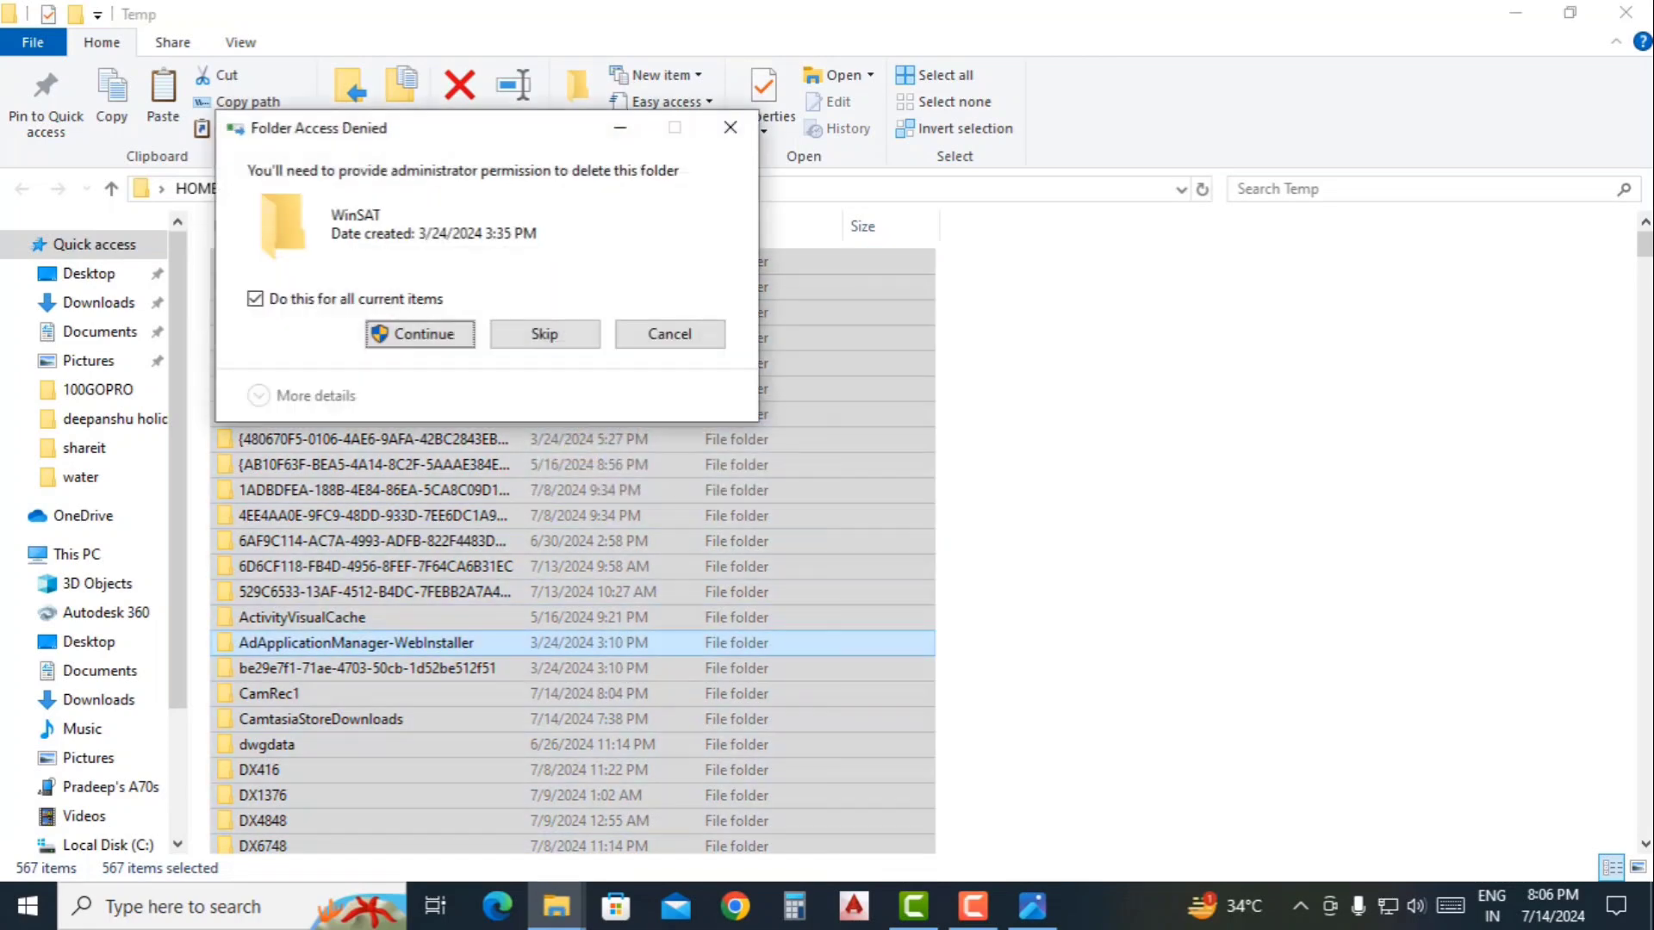
pyautogui.press('Return')
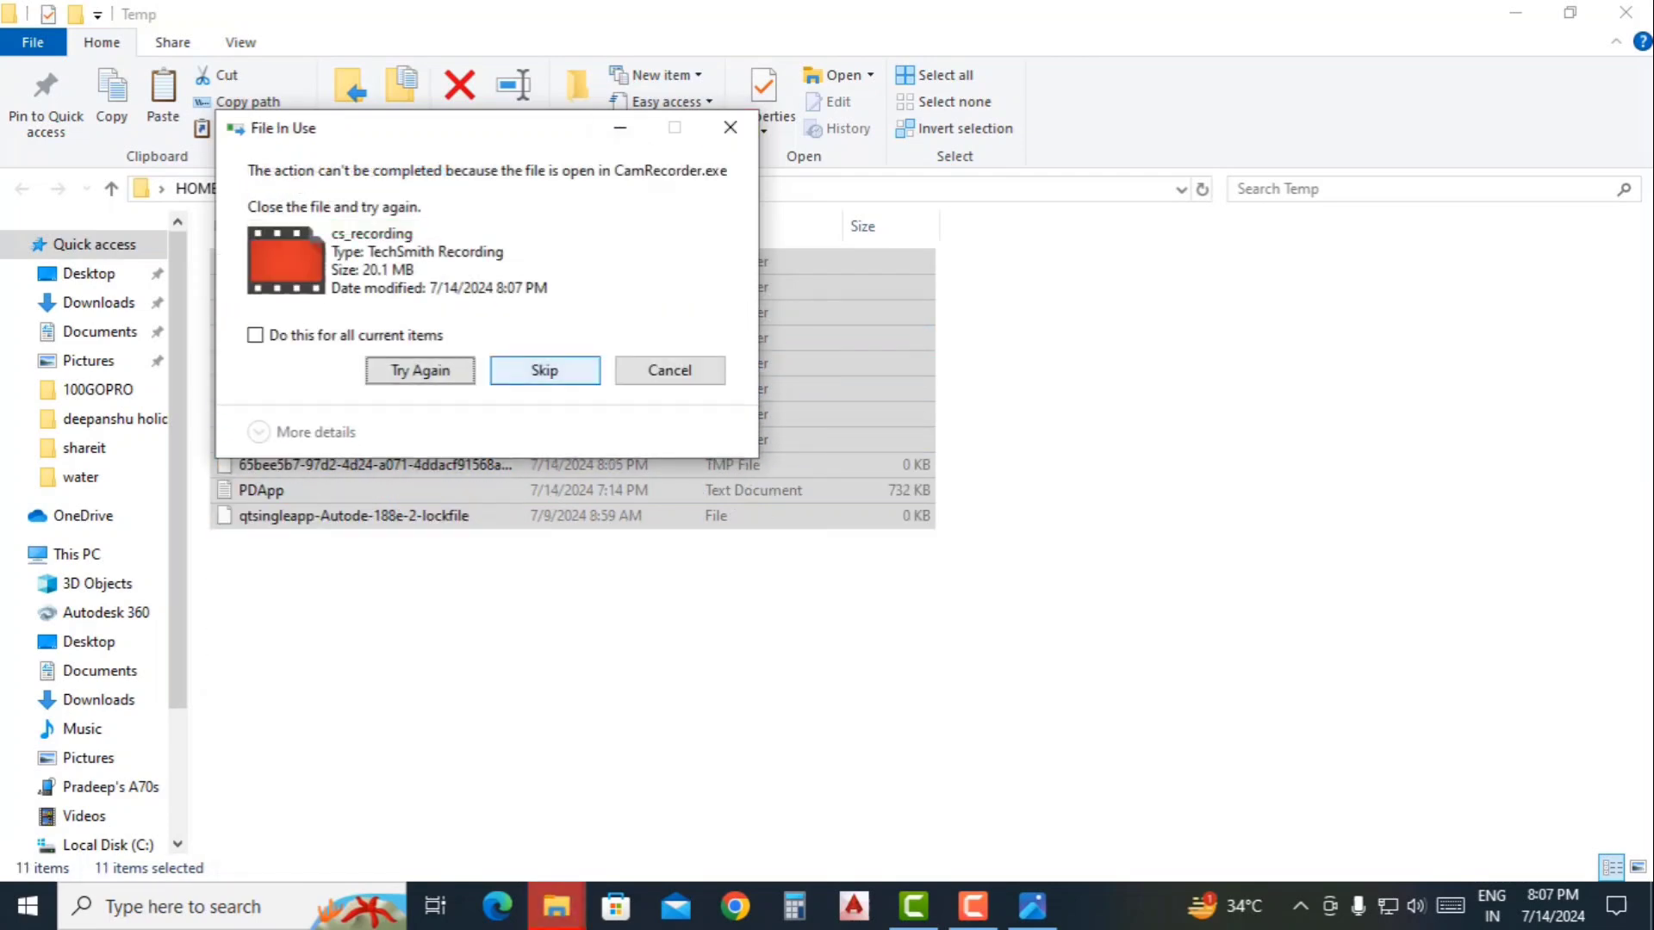
pyautogui.click(544, 370)
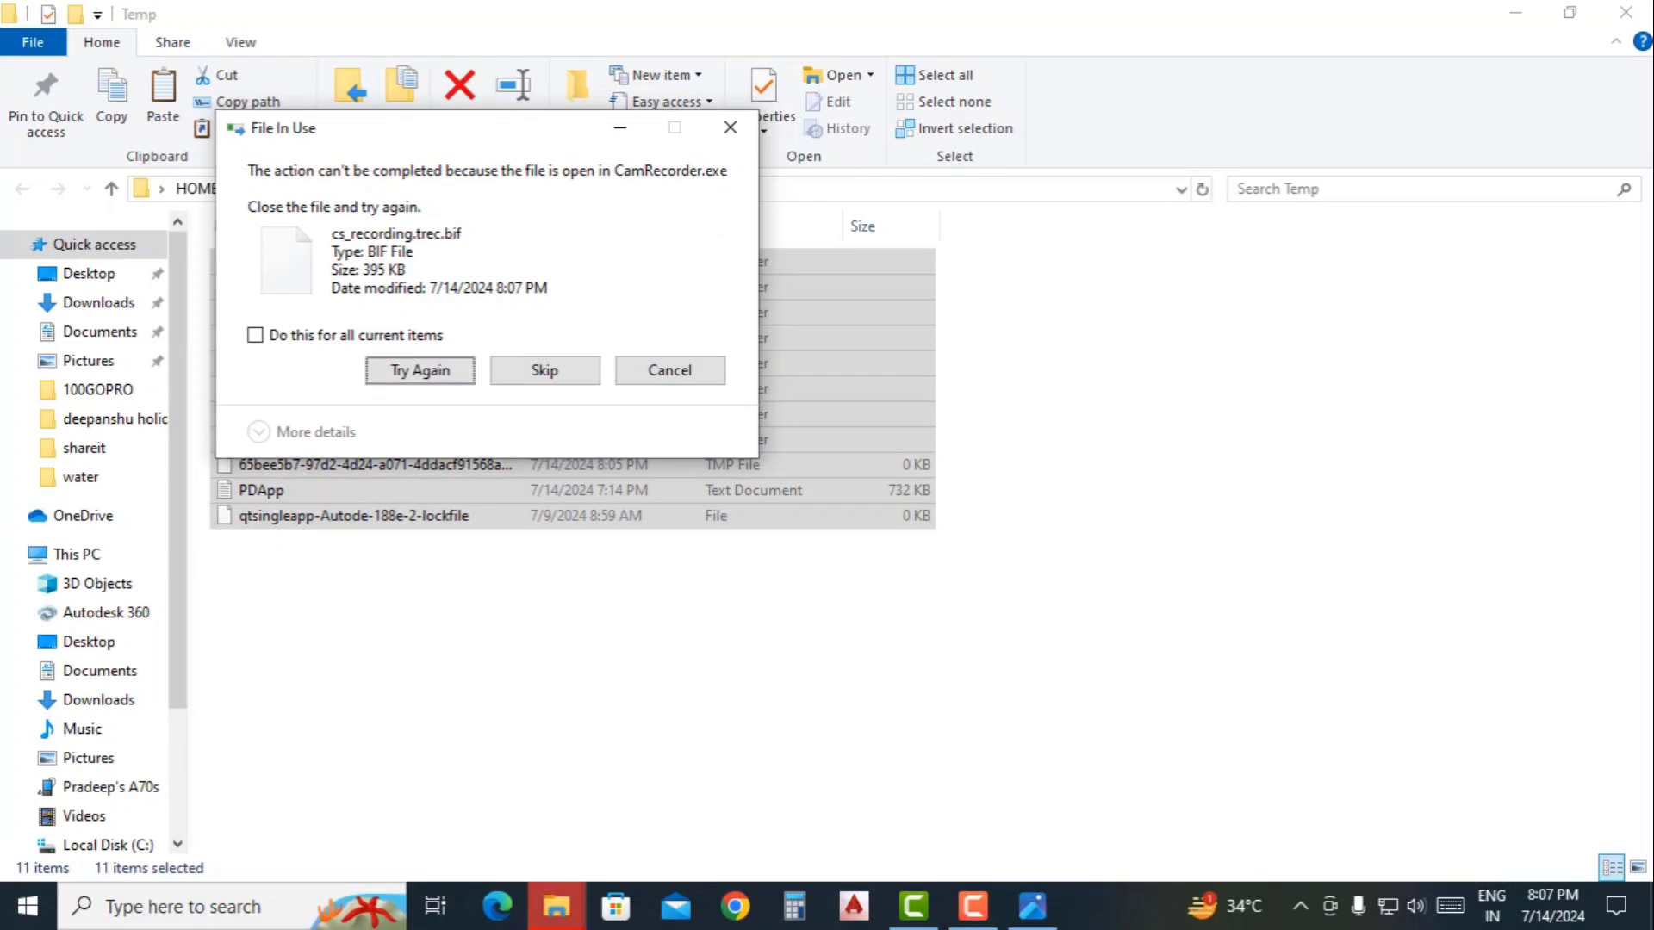
pyautogui.click(545, 370)
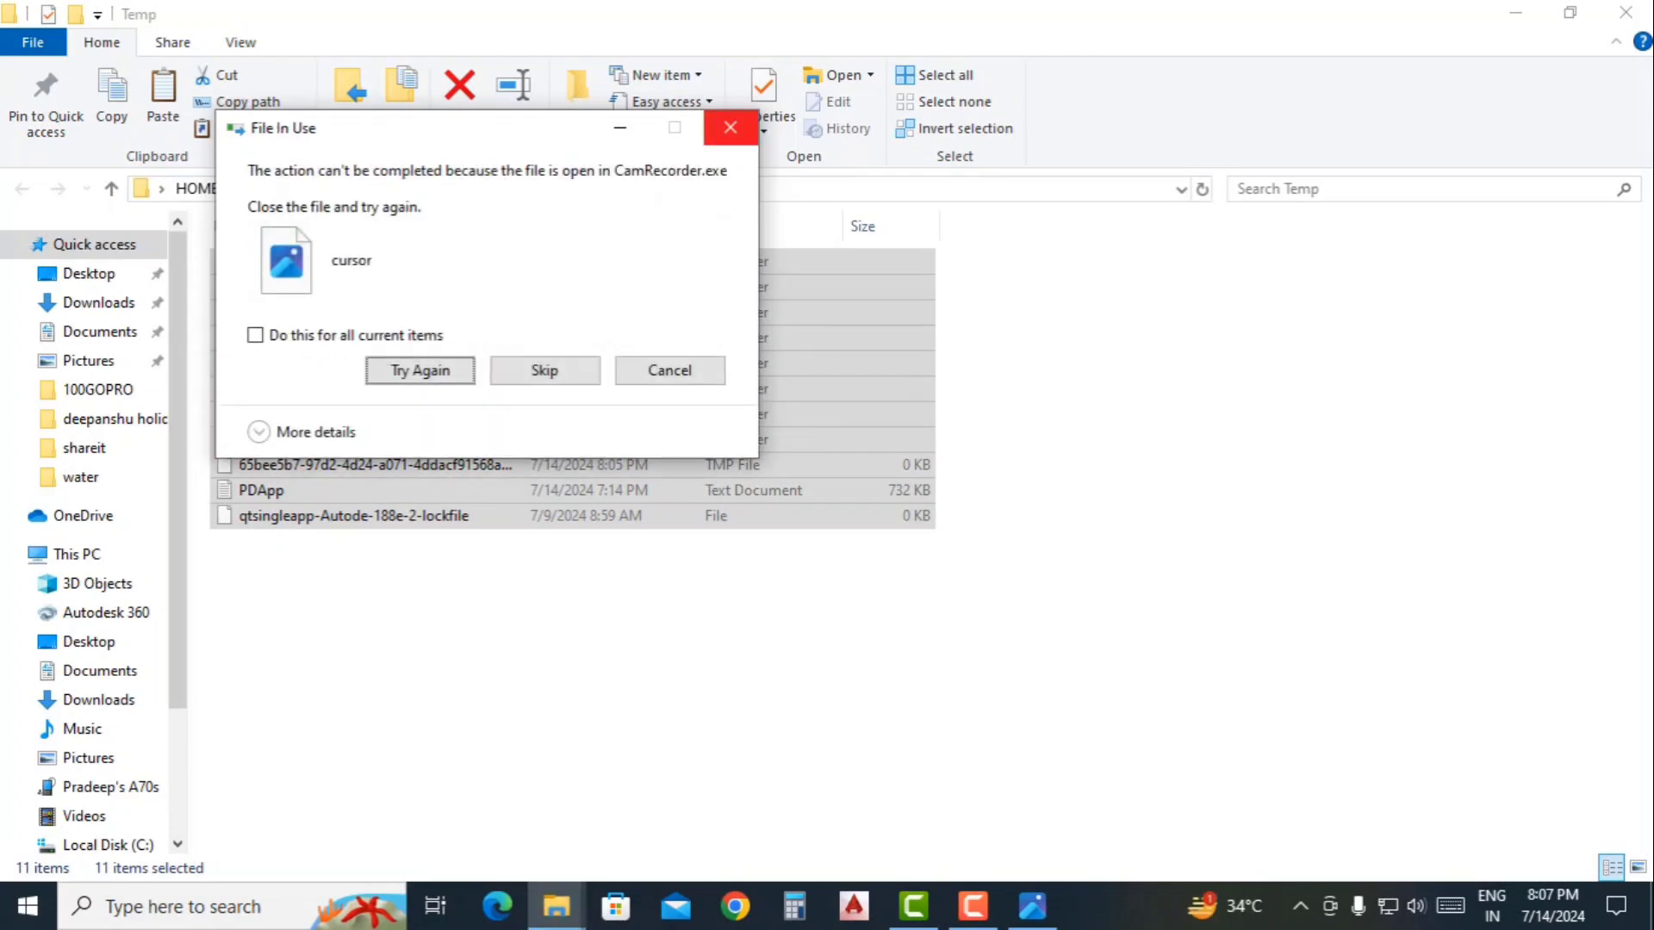
pyautogui.click(731, 127)
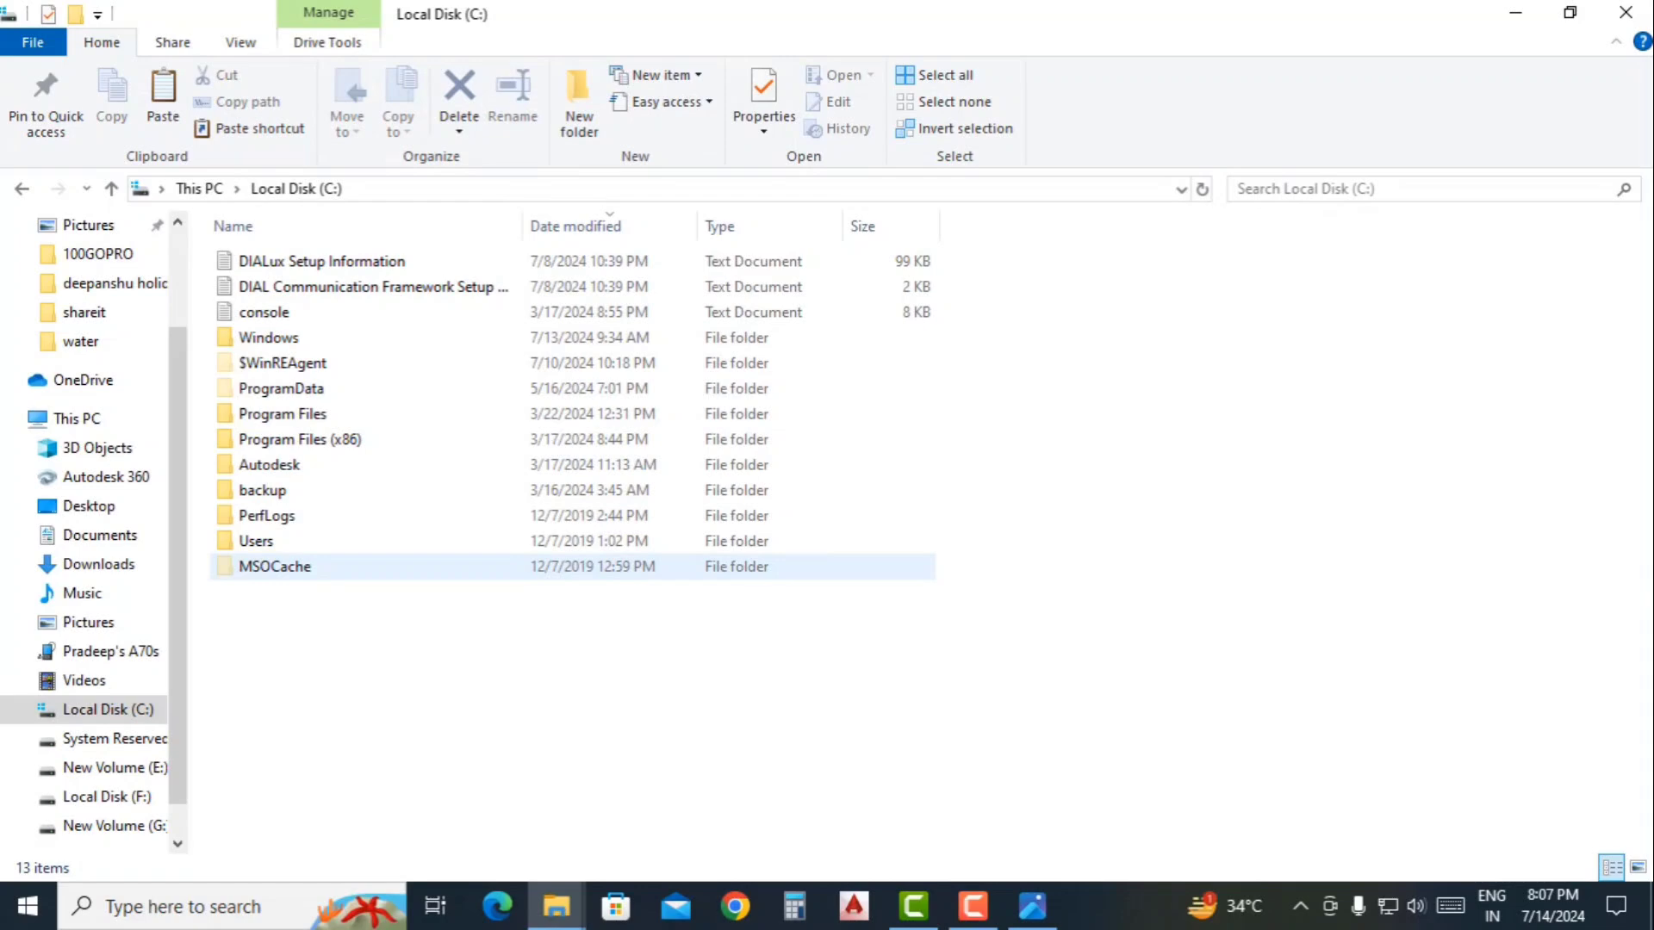
# Search for Disk Cleanup, launch it and choose drive (C:) for cleaning.
pyautogui.click(173, 907)
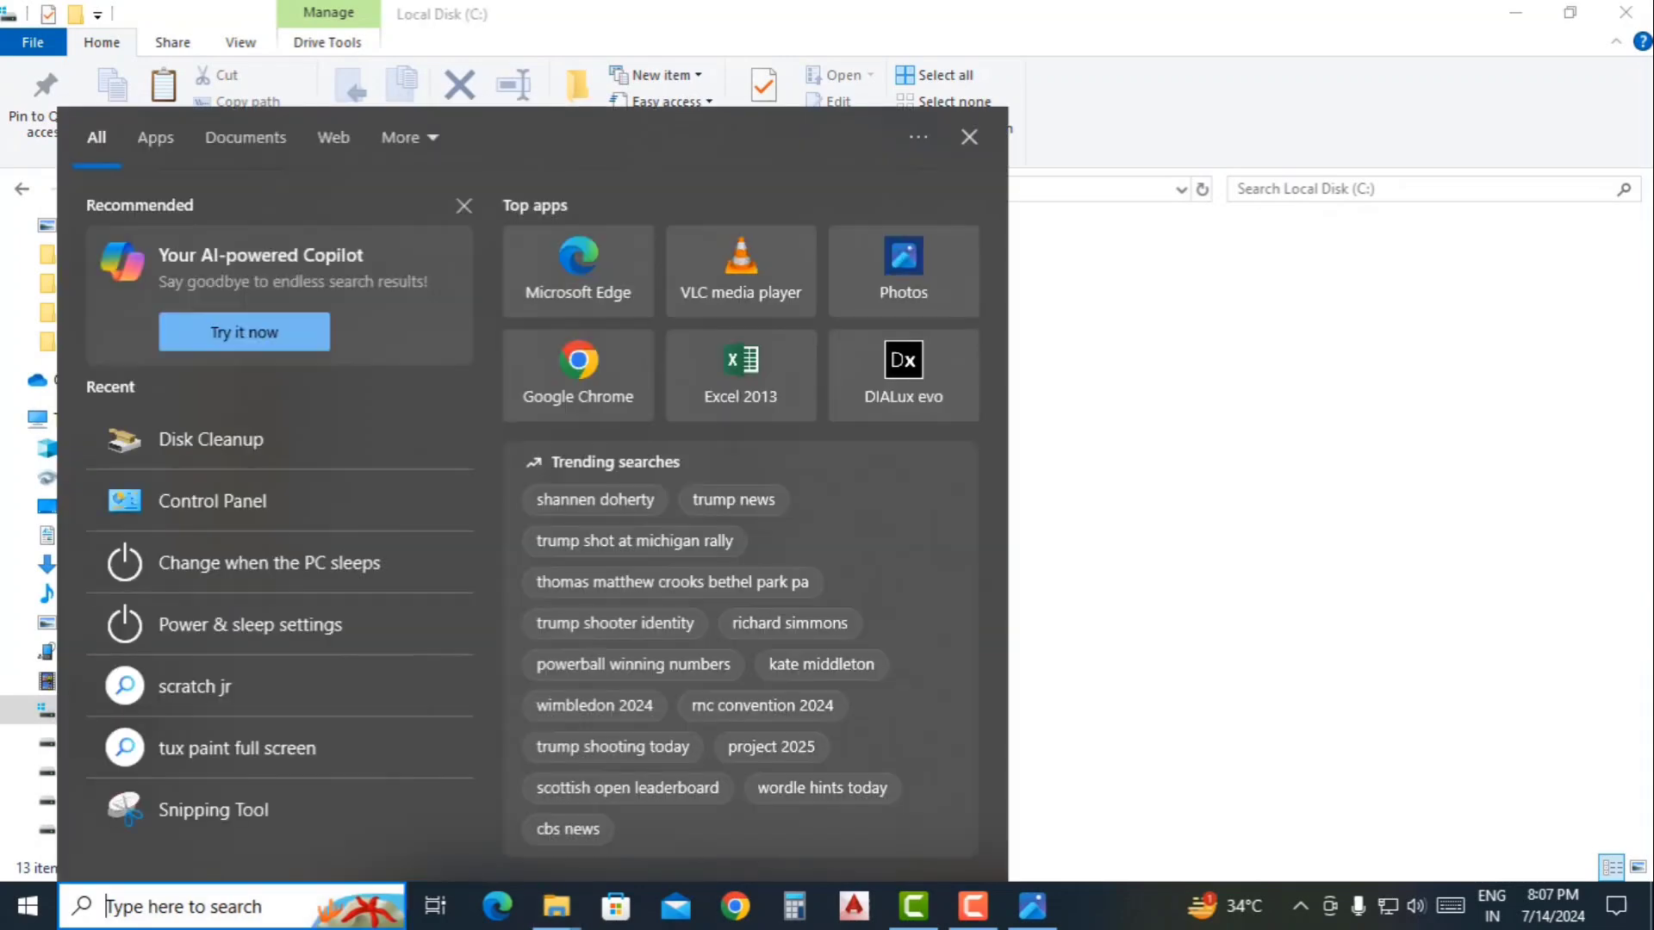
pyautogui.write('disk')
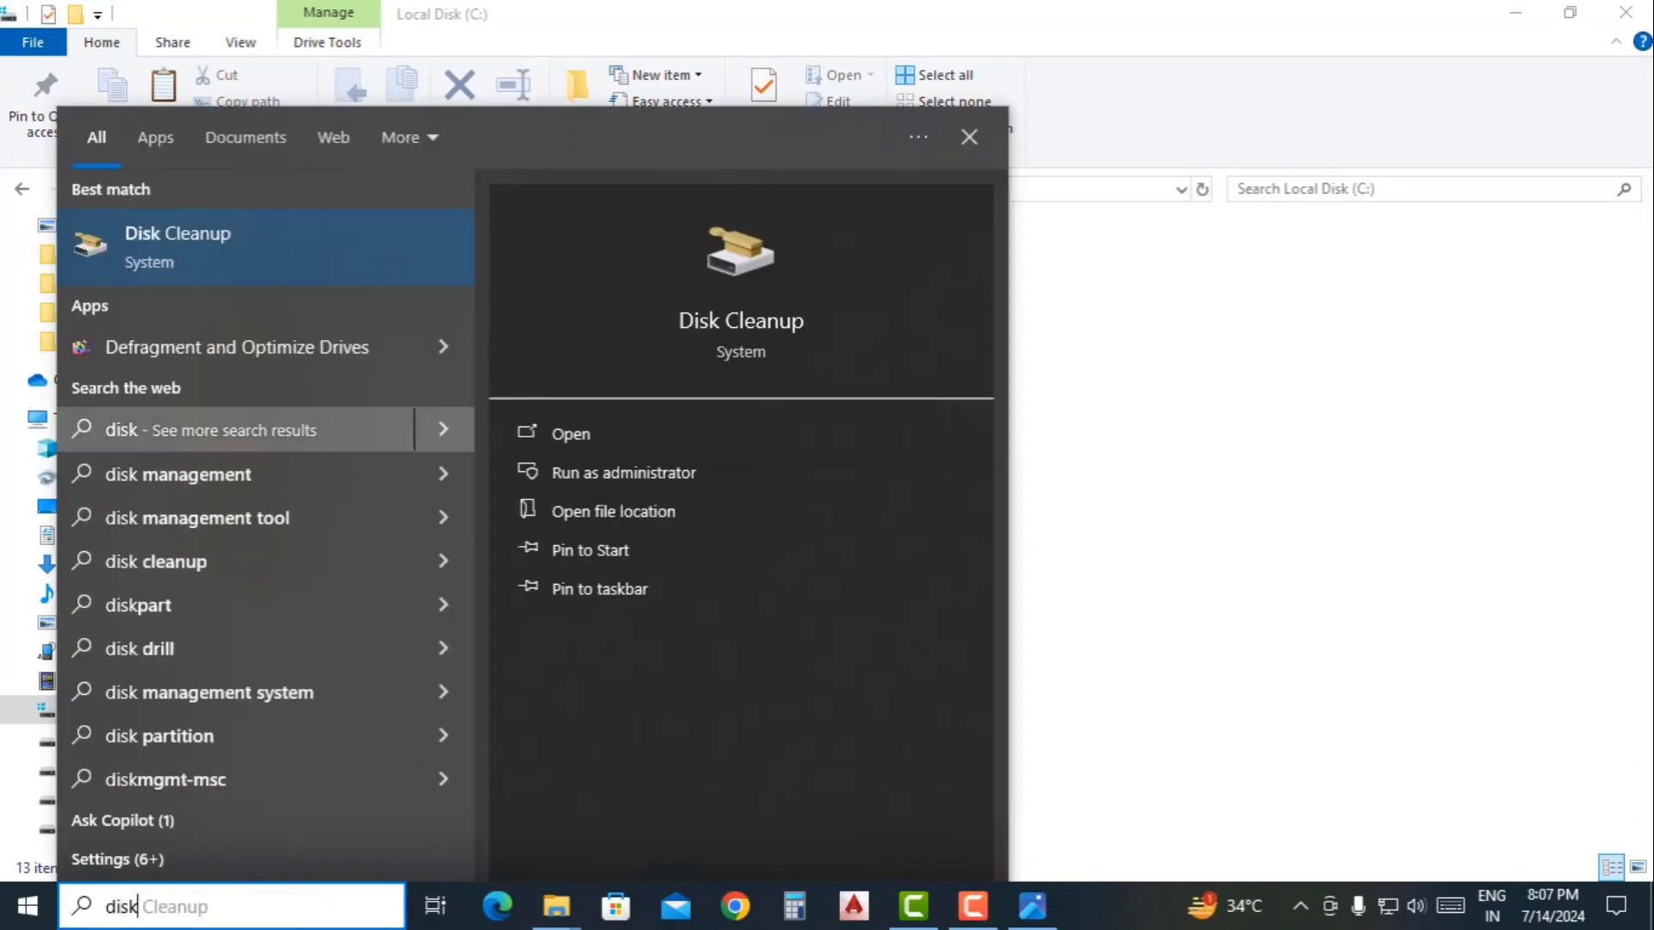
pyautogui.press('Return')
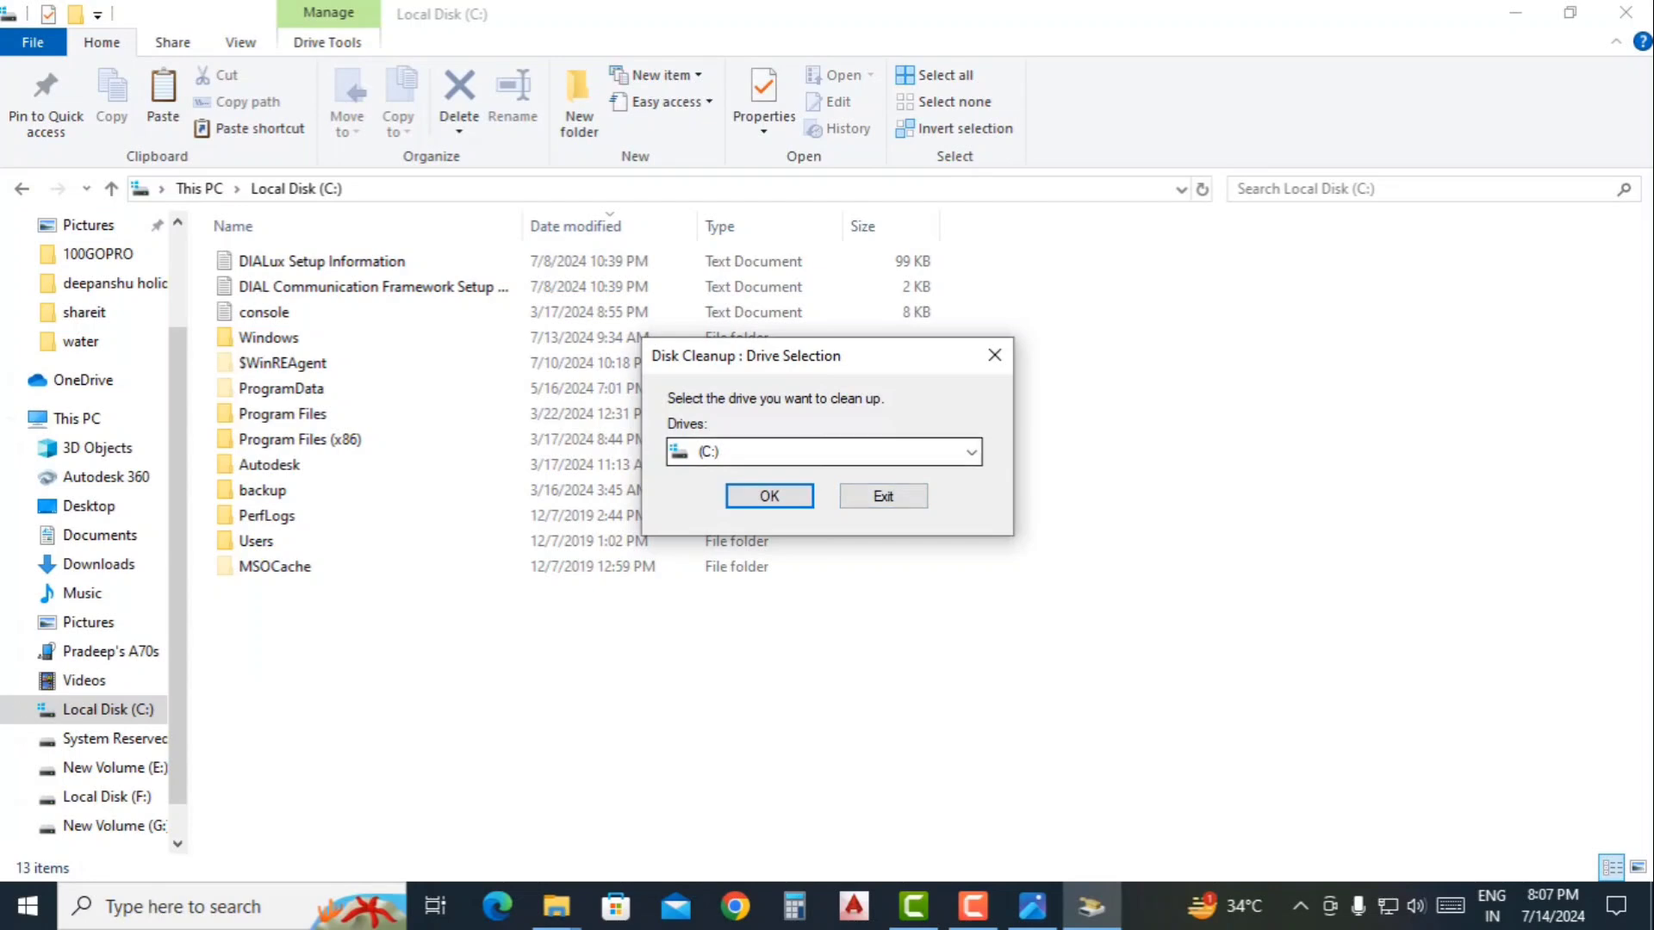
pyautogui.hotkey('alt', 'Down')
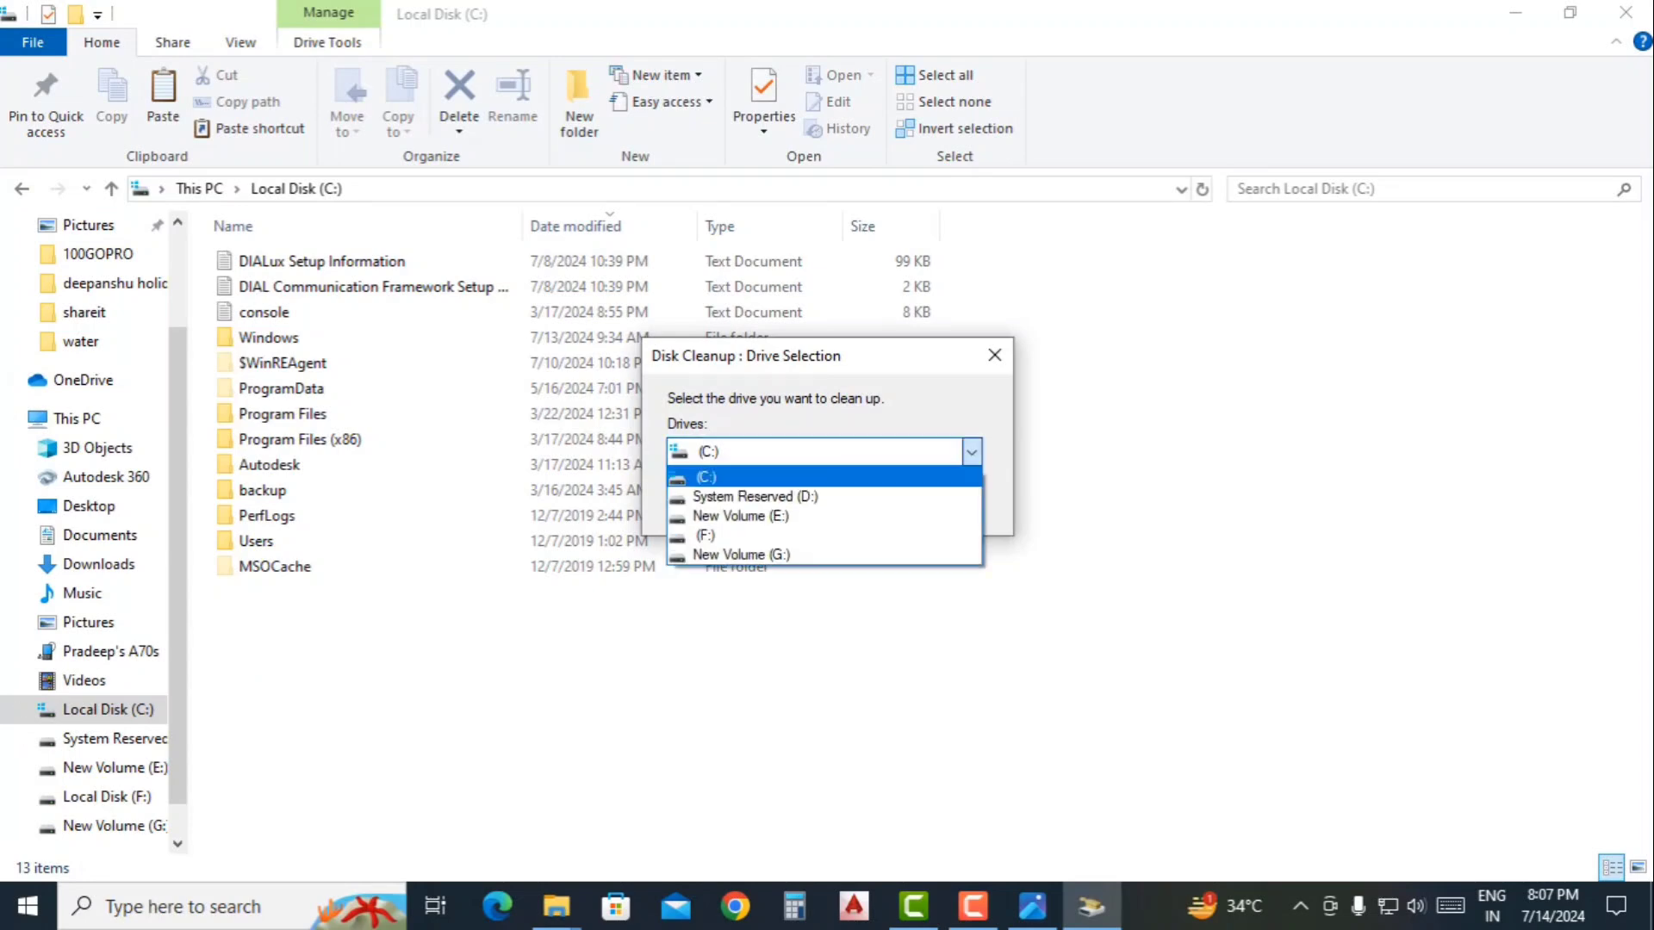
pyautogui.press('Return')
pyautogui.press('Return')
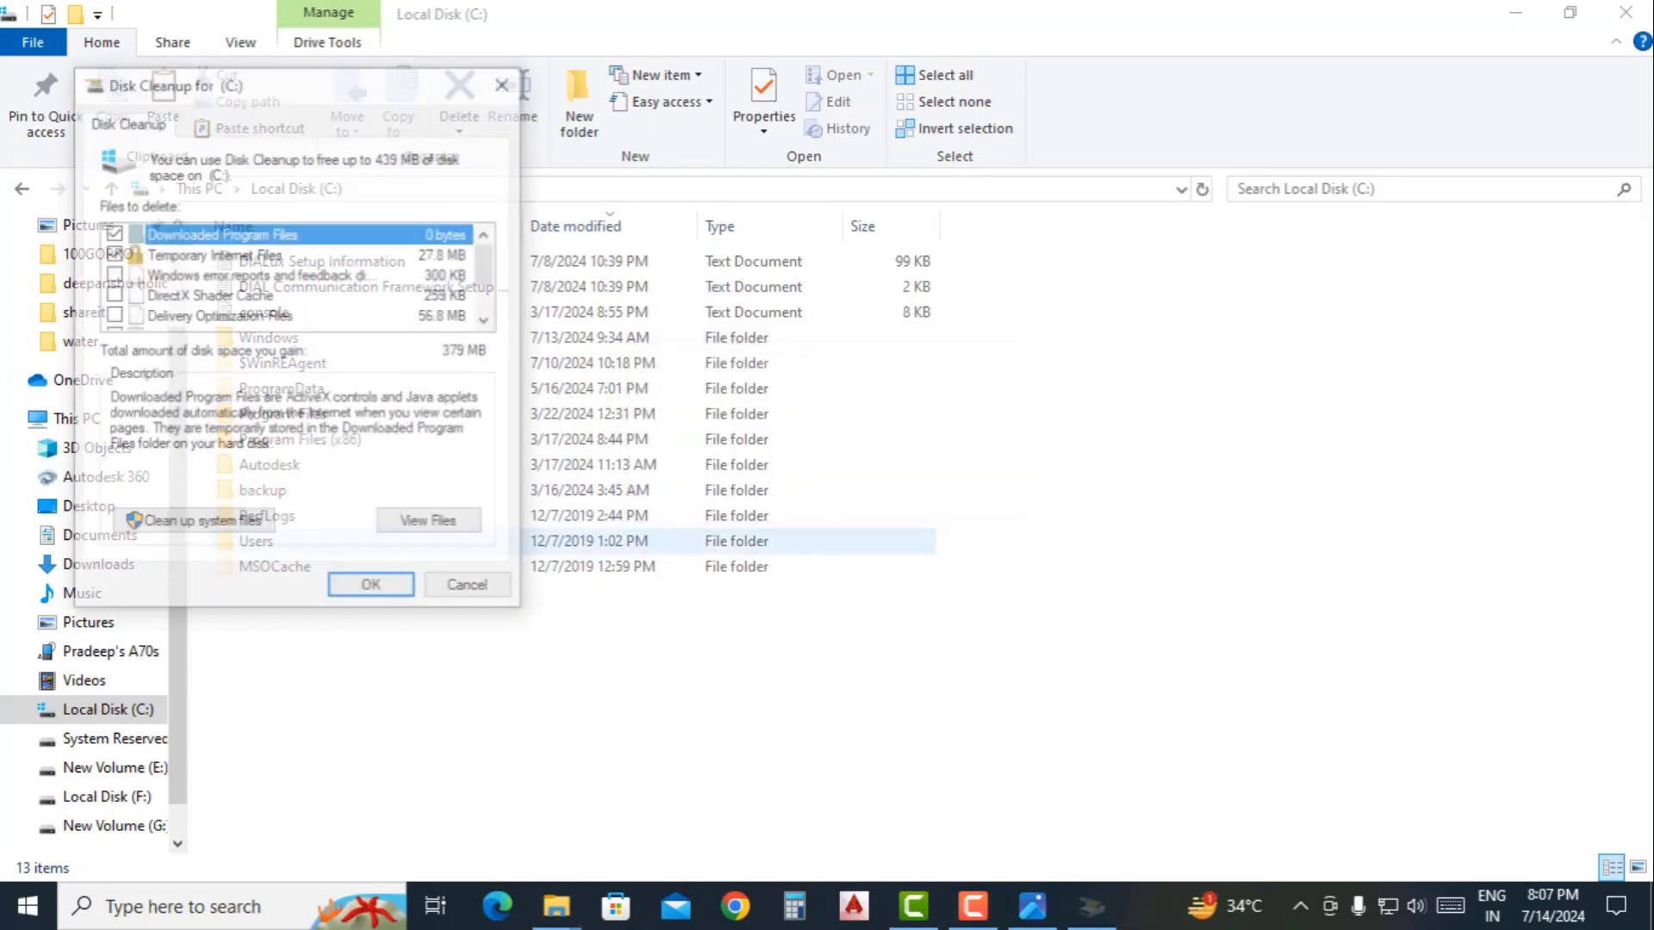
# Keep the preselected file categories for drive C and permanently delete those files with Disk Cleanup.
pyautogui.scroll(-1, 293, 274)
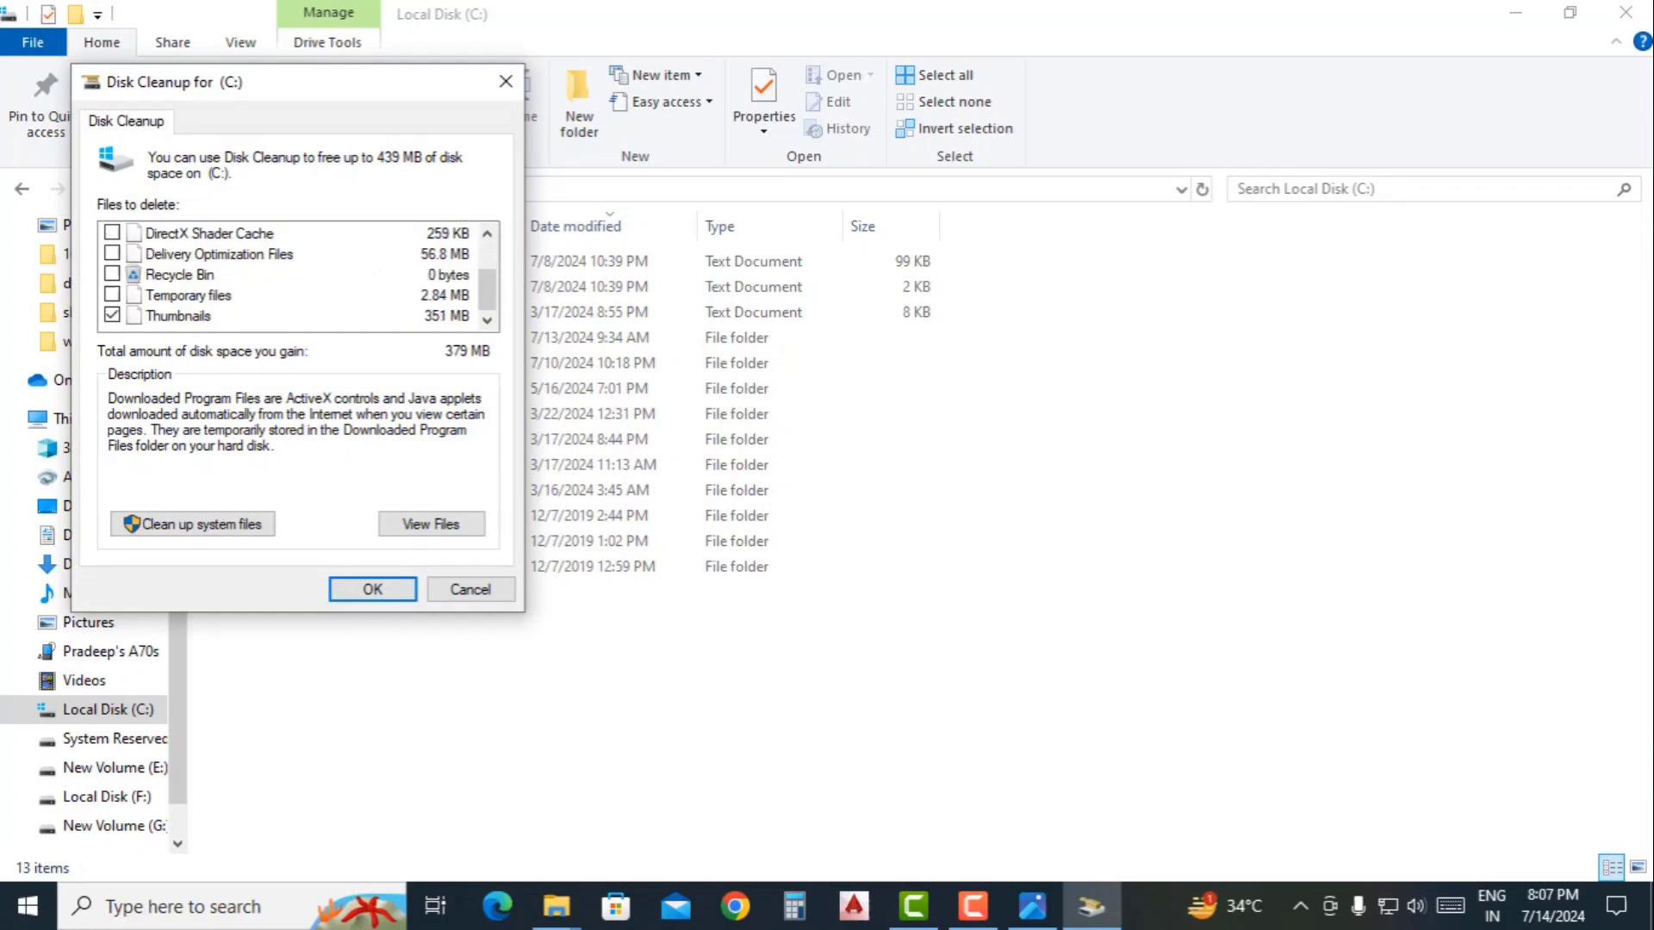
pyautogui.press('Return')
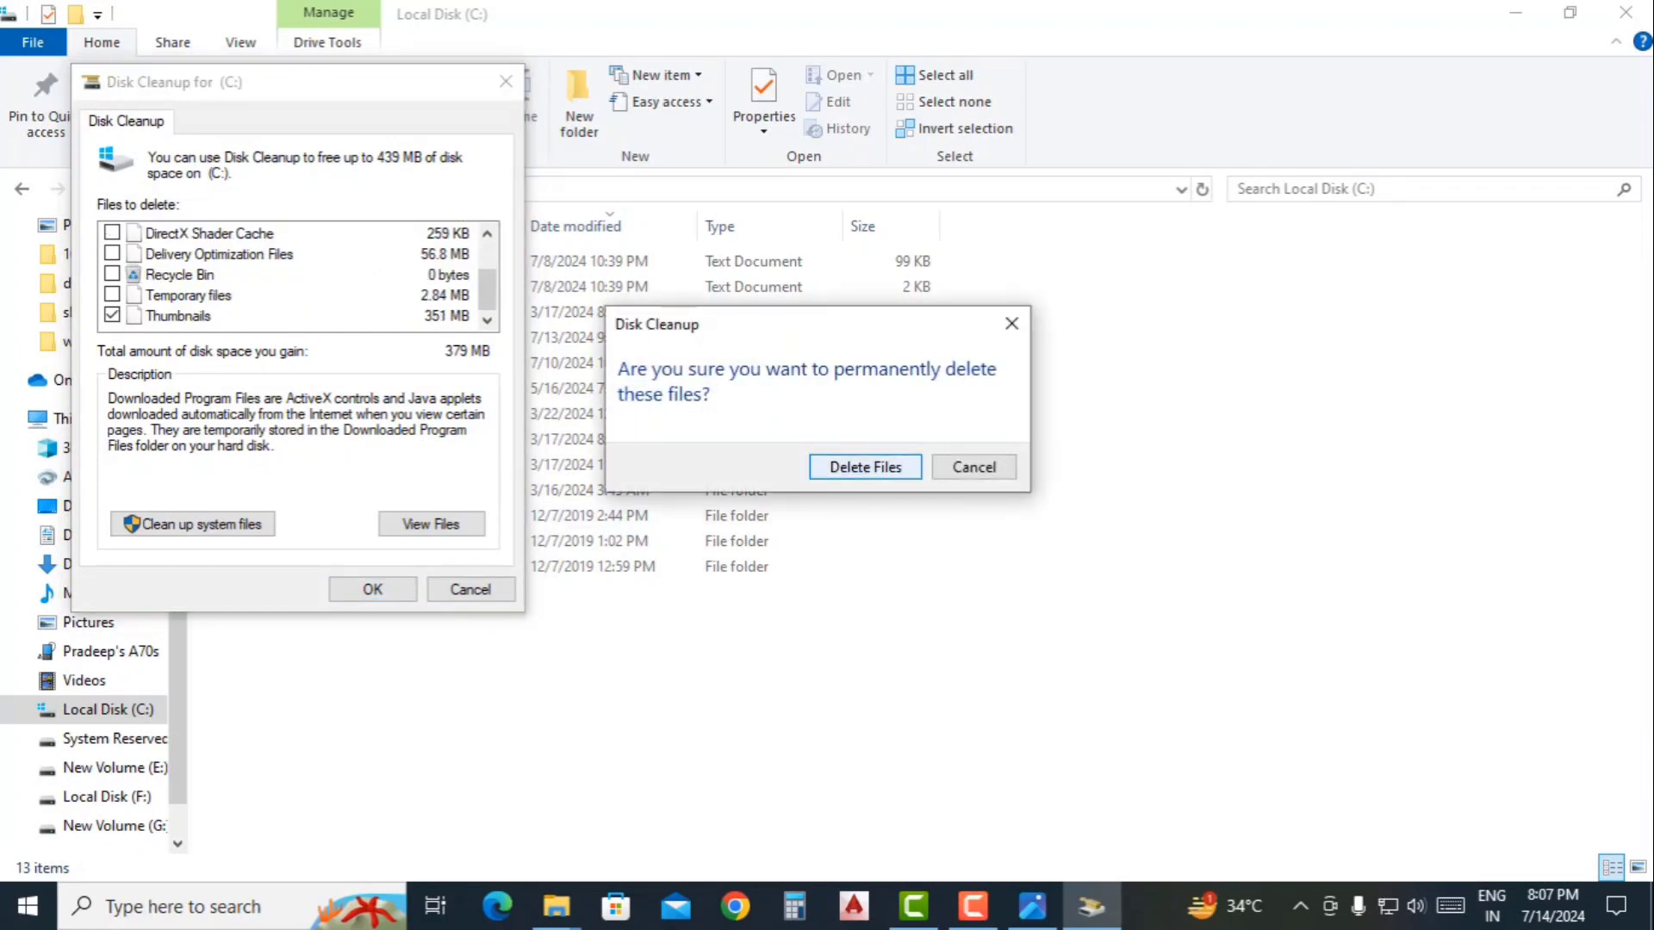
pyautogui.press('Return')
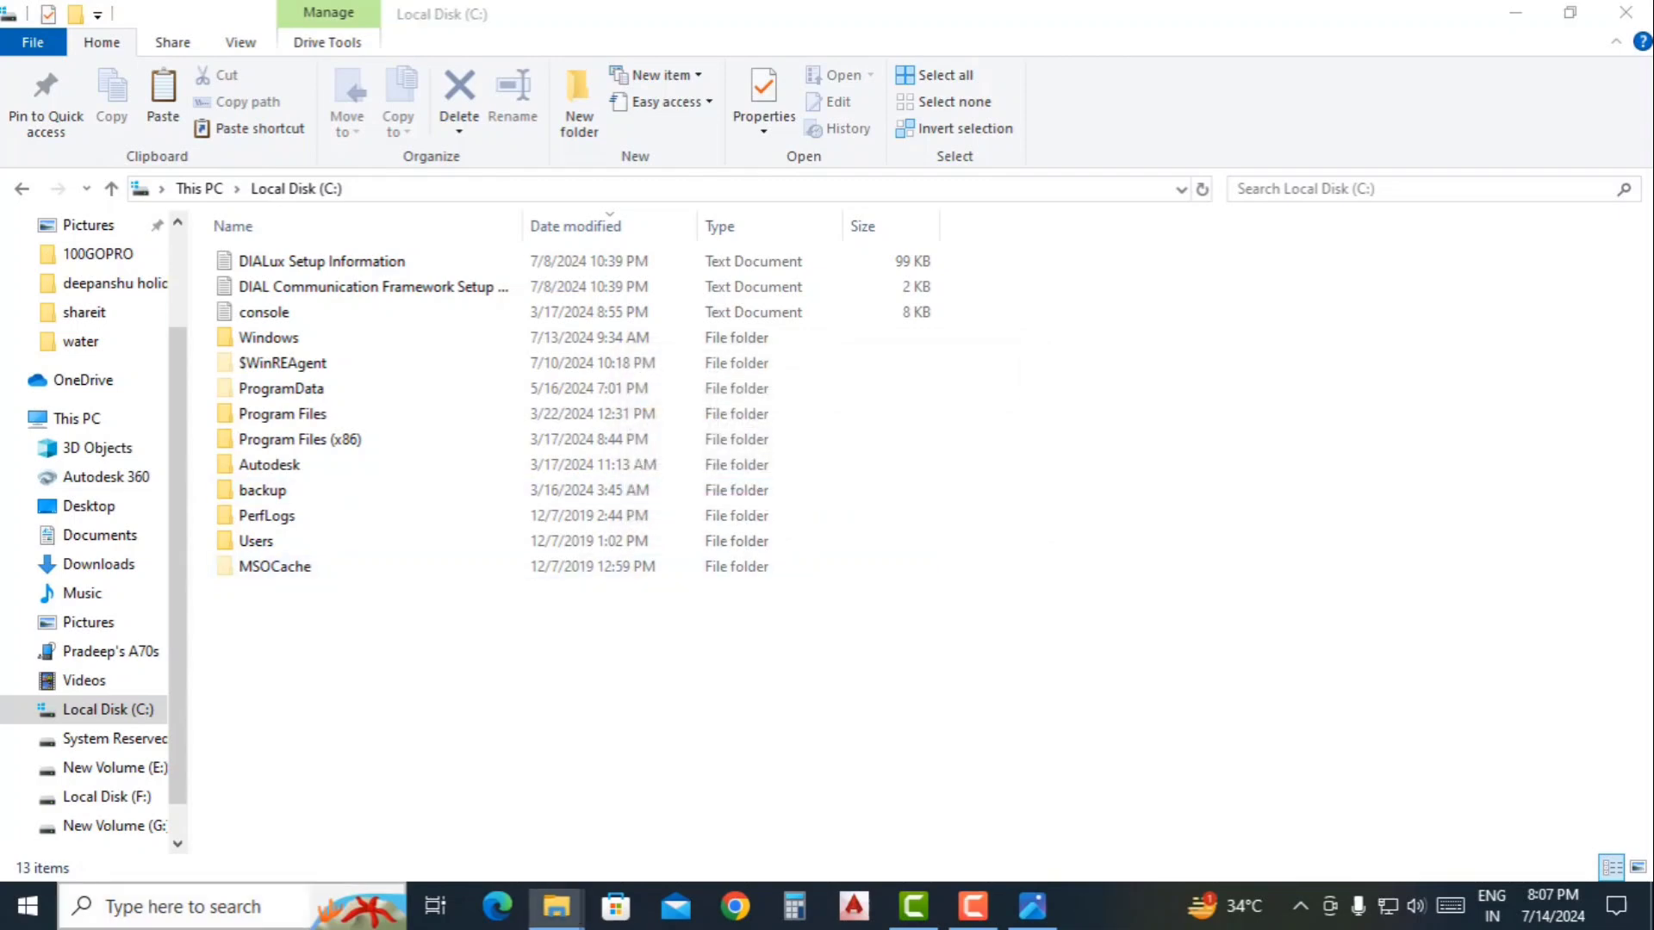
# Open Defragment and Optimize Drives, optimize drive (C:), and close the utility.
pyautogui.click(172, 906)
pyautogui.write('def')
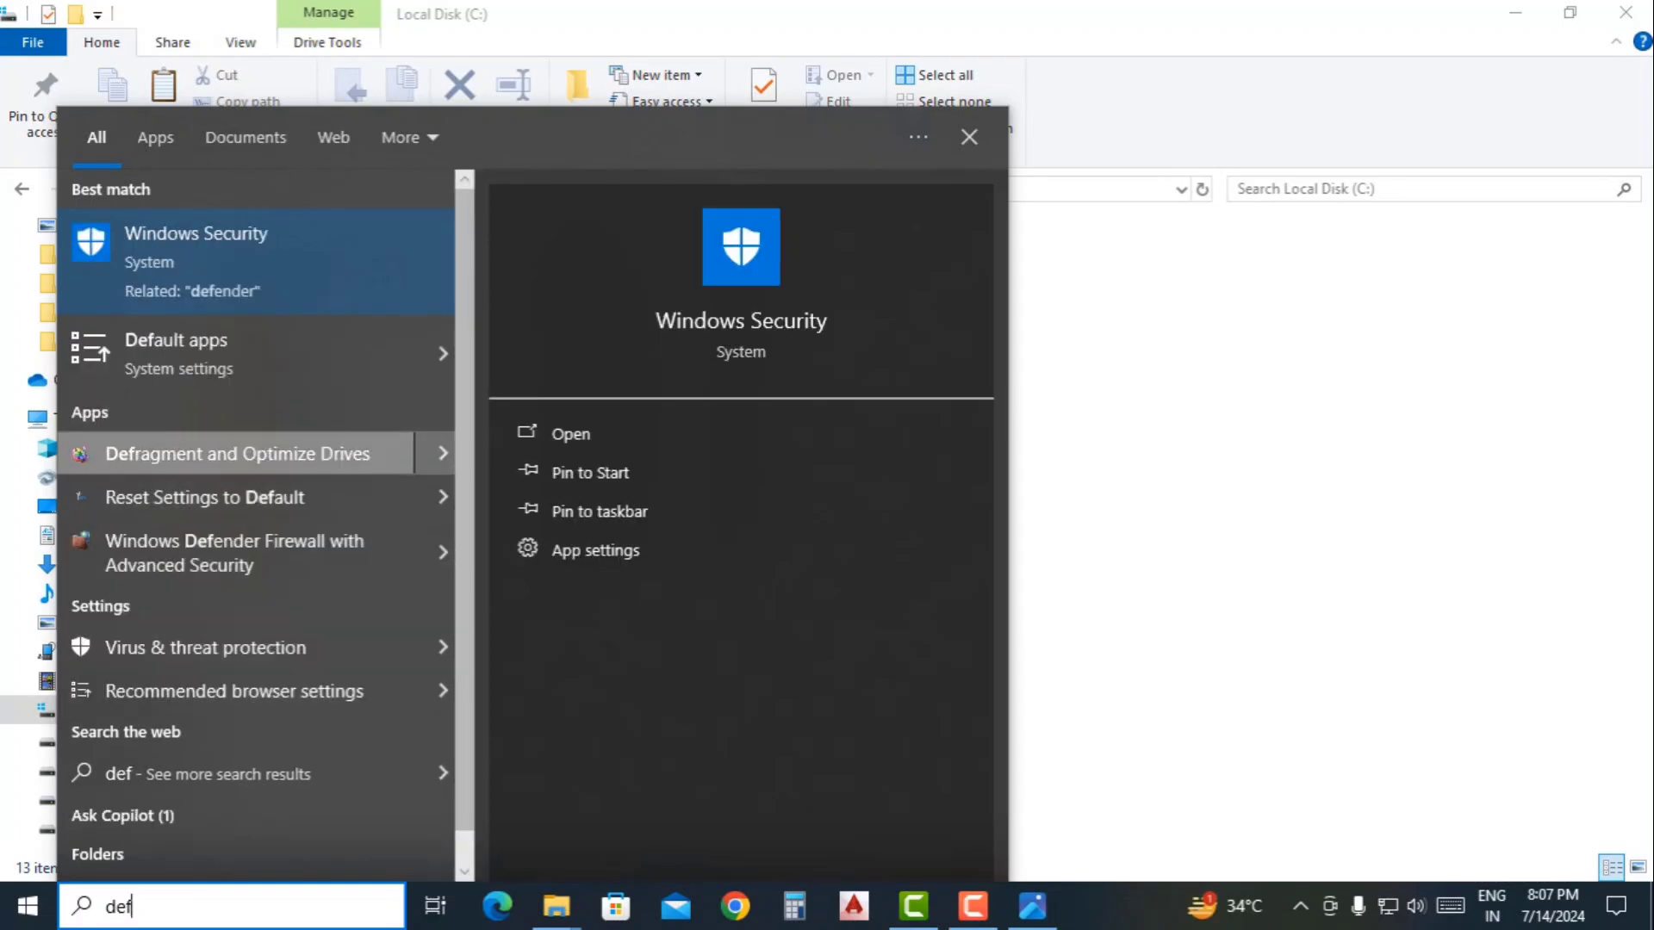
pyautogui.click(237, 454)
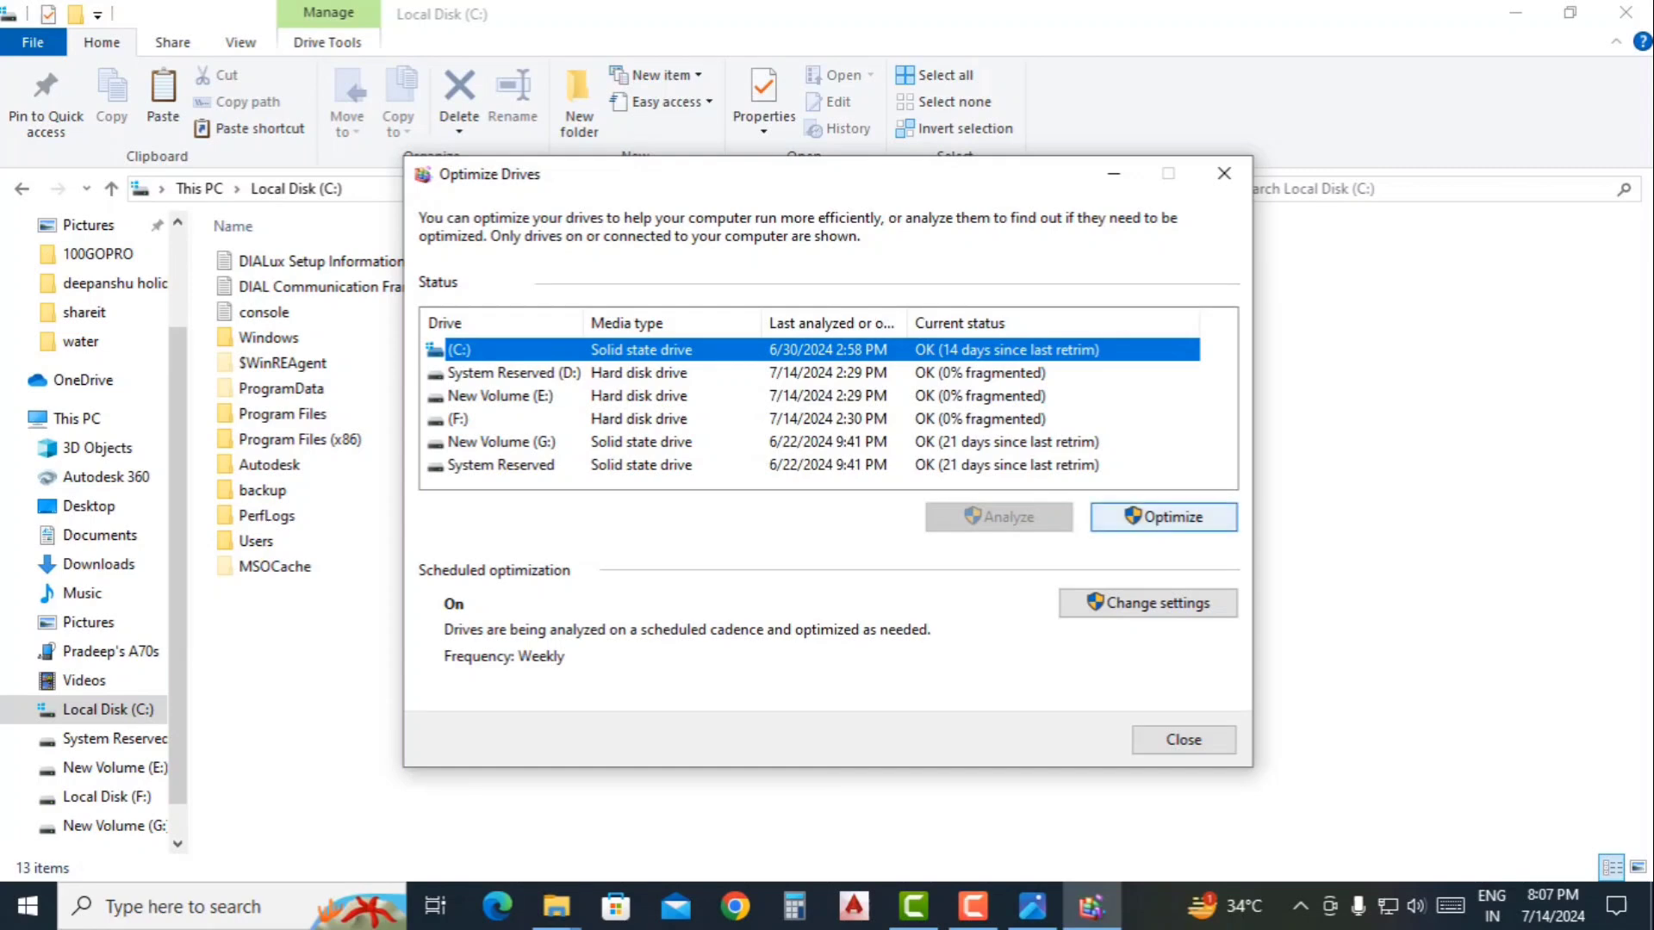
pyautogui.click(1163, 516)
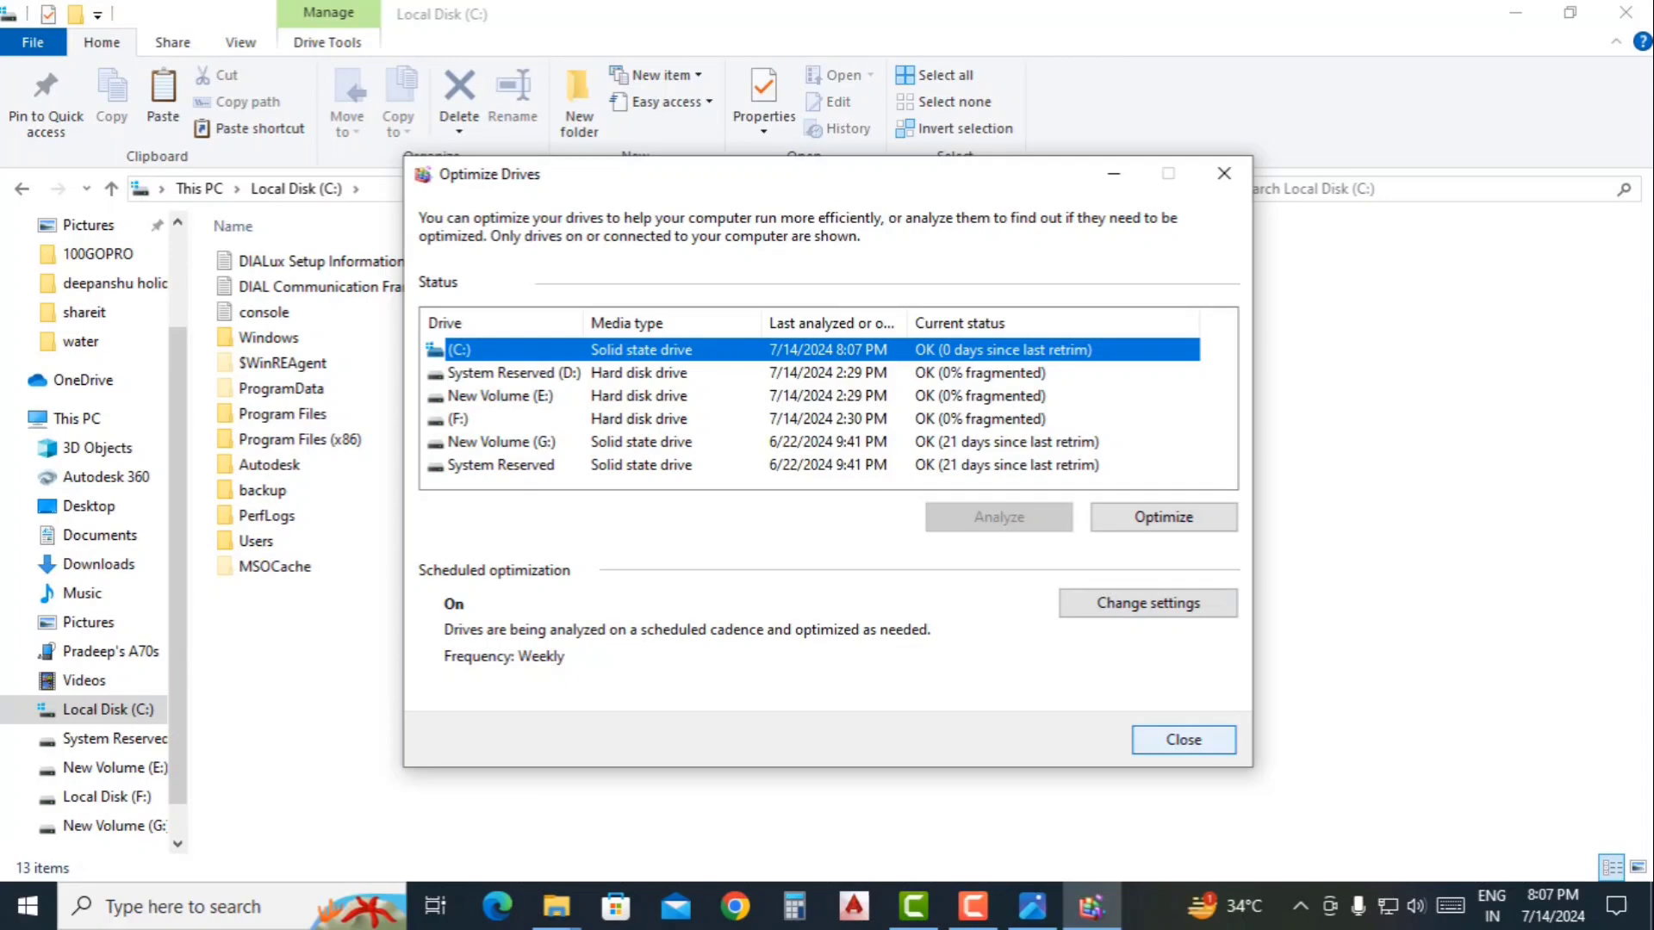
pyautogui.click(1183, 739)
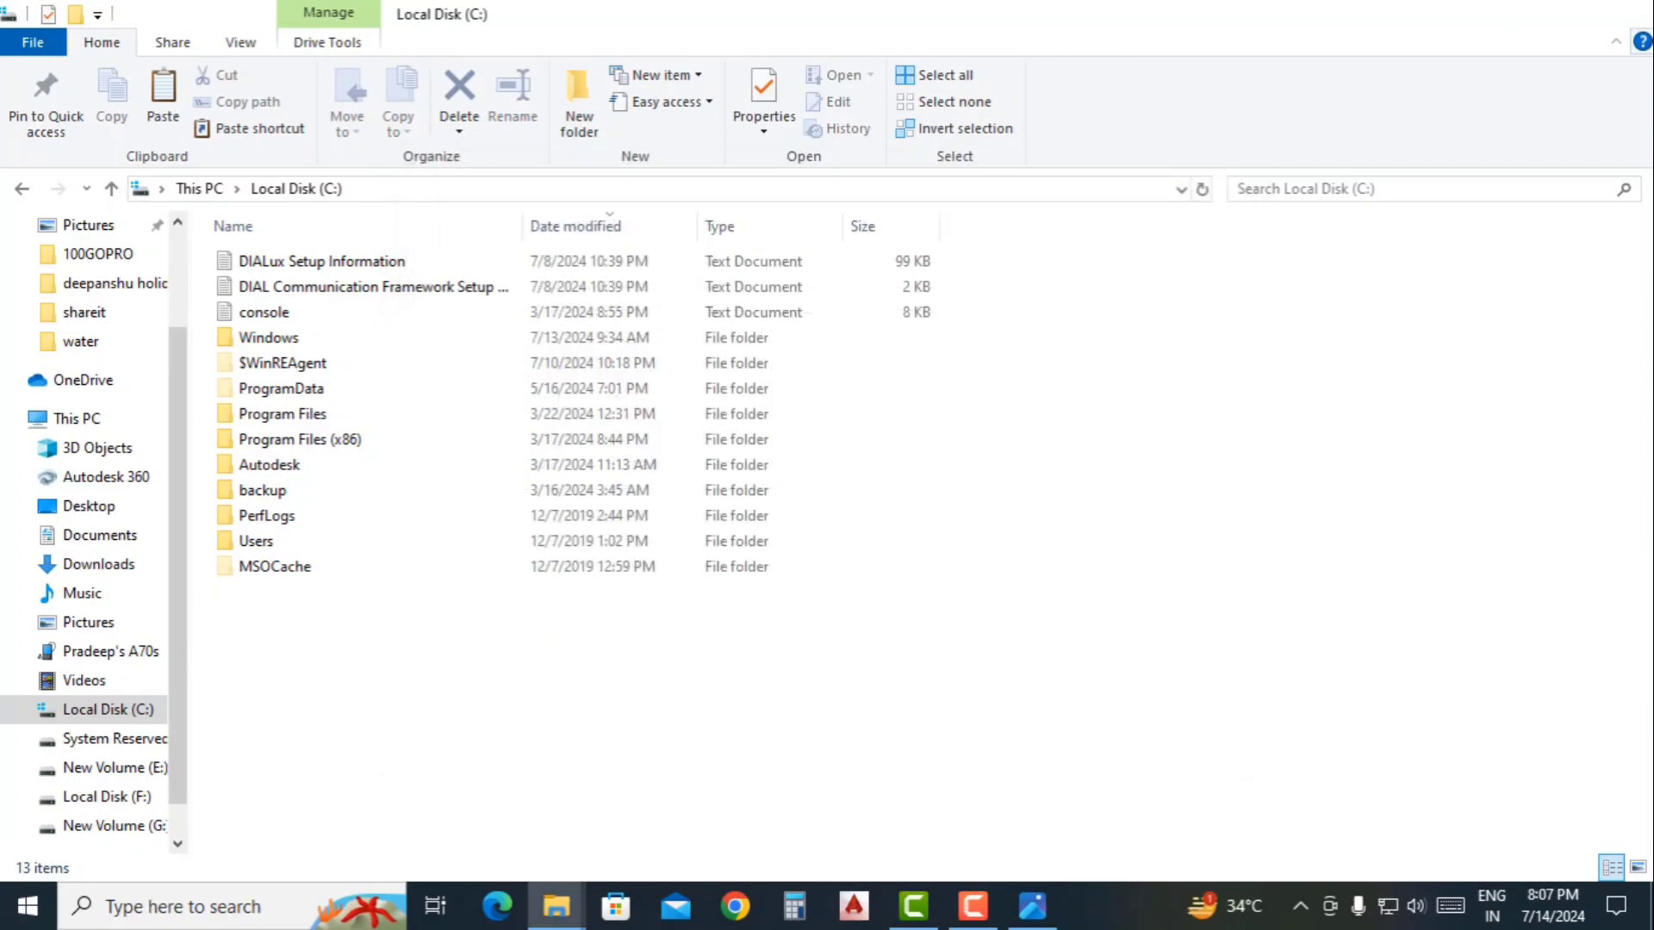
# Return to the desktop, open Control Panel and go to the list for uninstalling a program.
pyautogui.press('super+d')
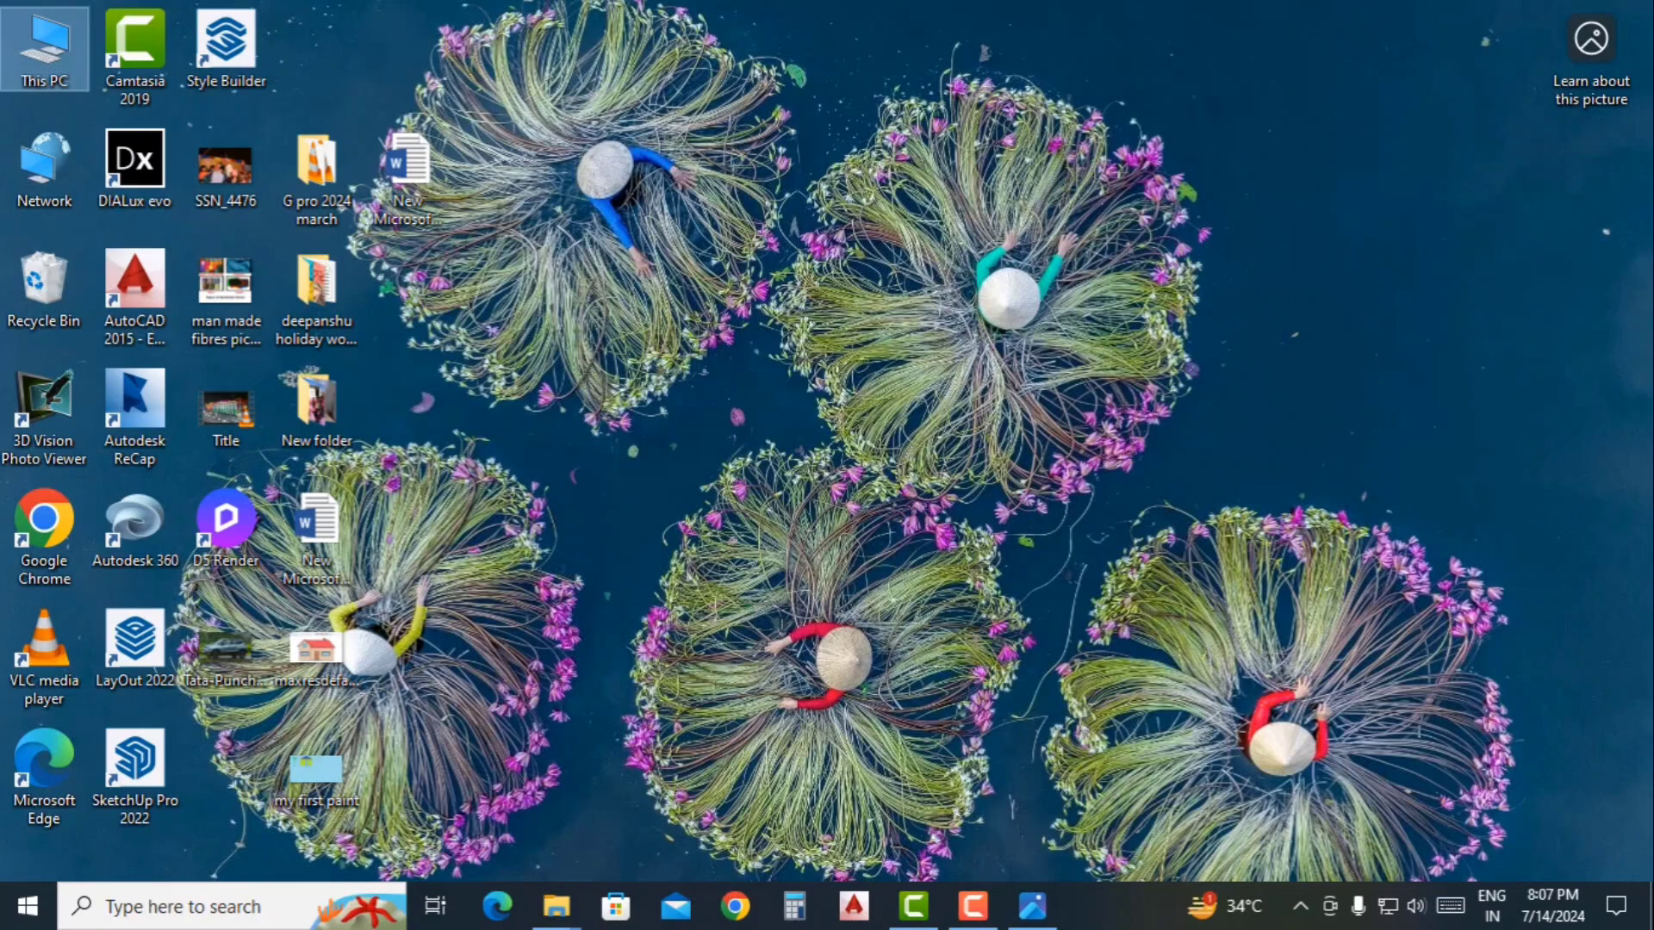
pyautogui.press('super+s')
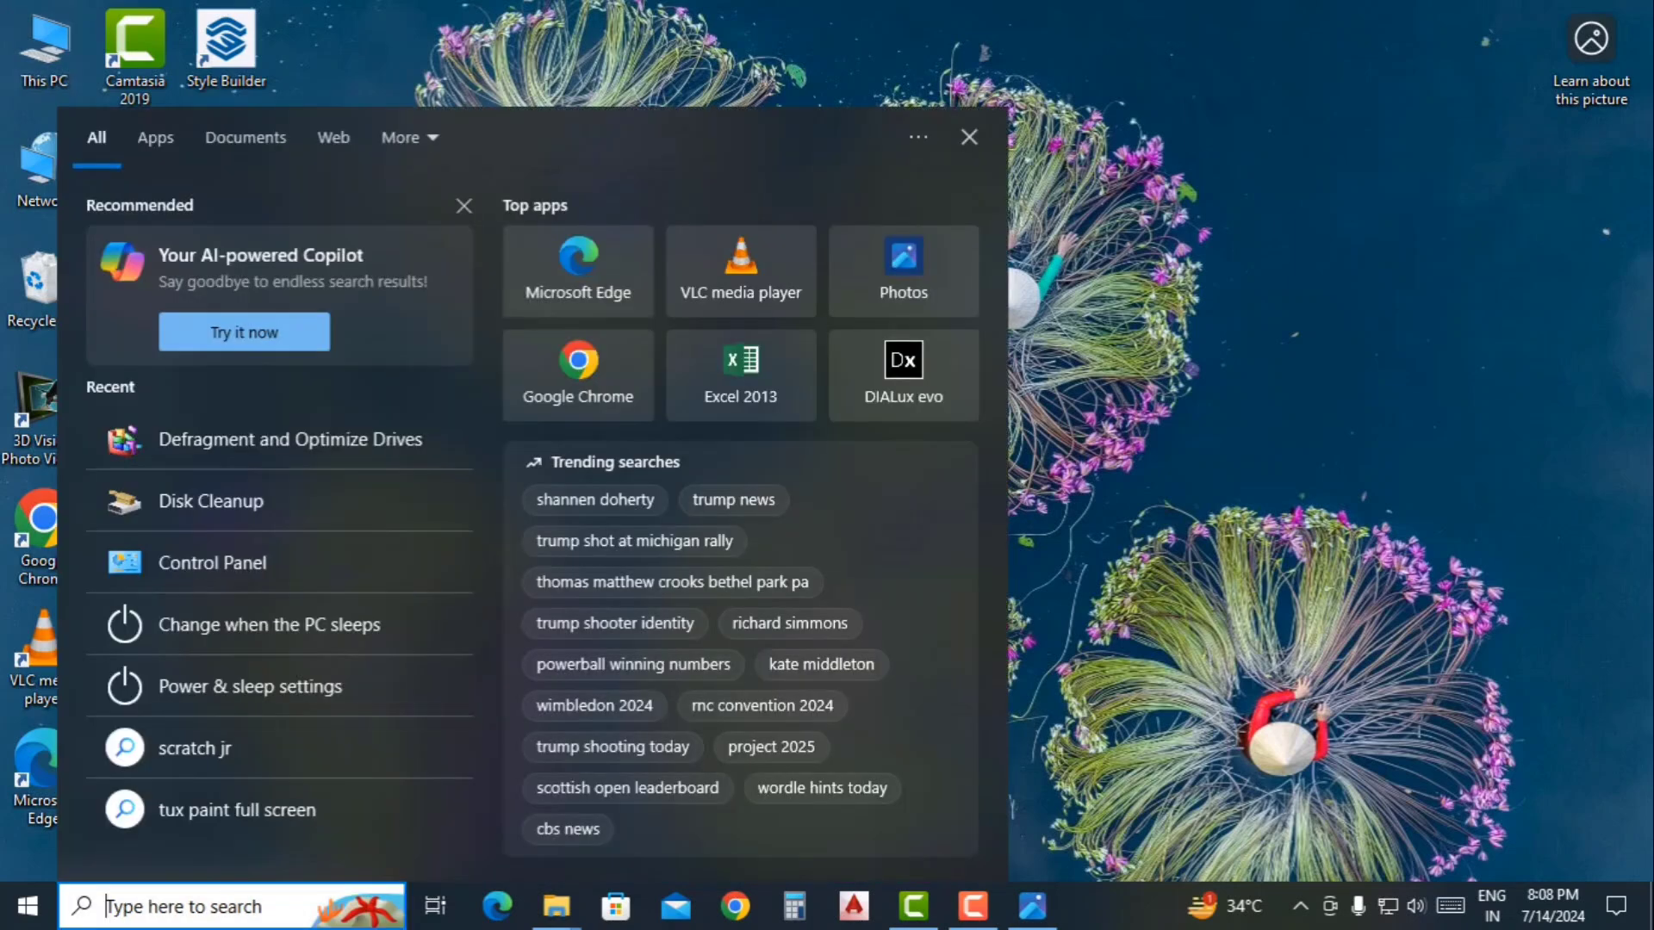
pyautogui.write('control')
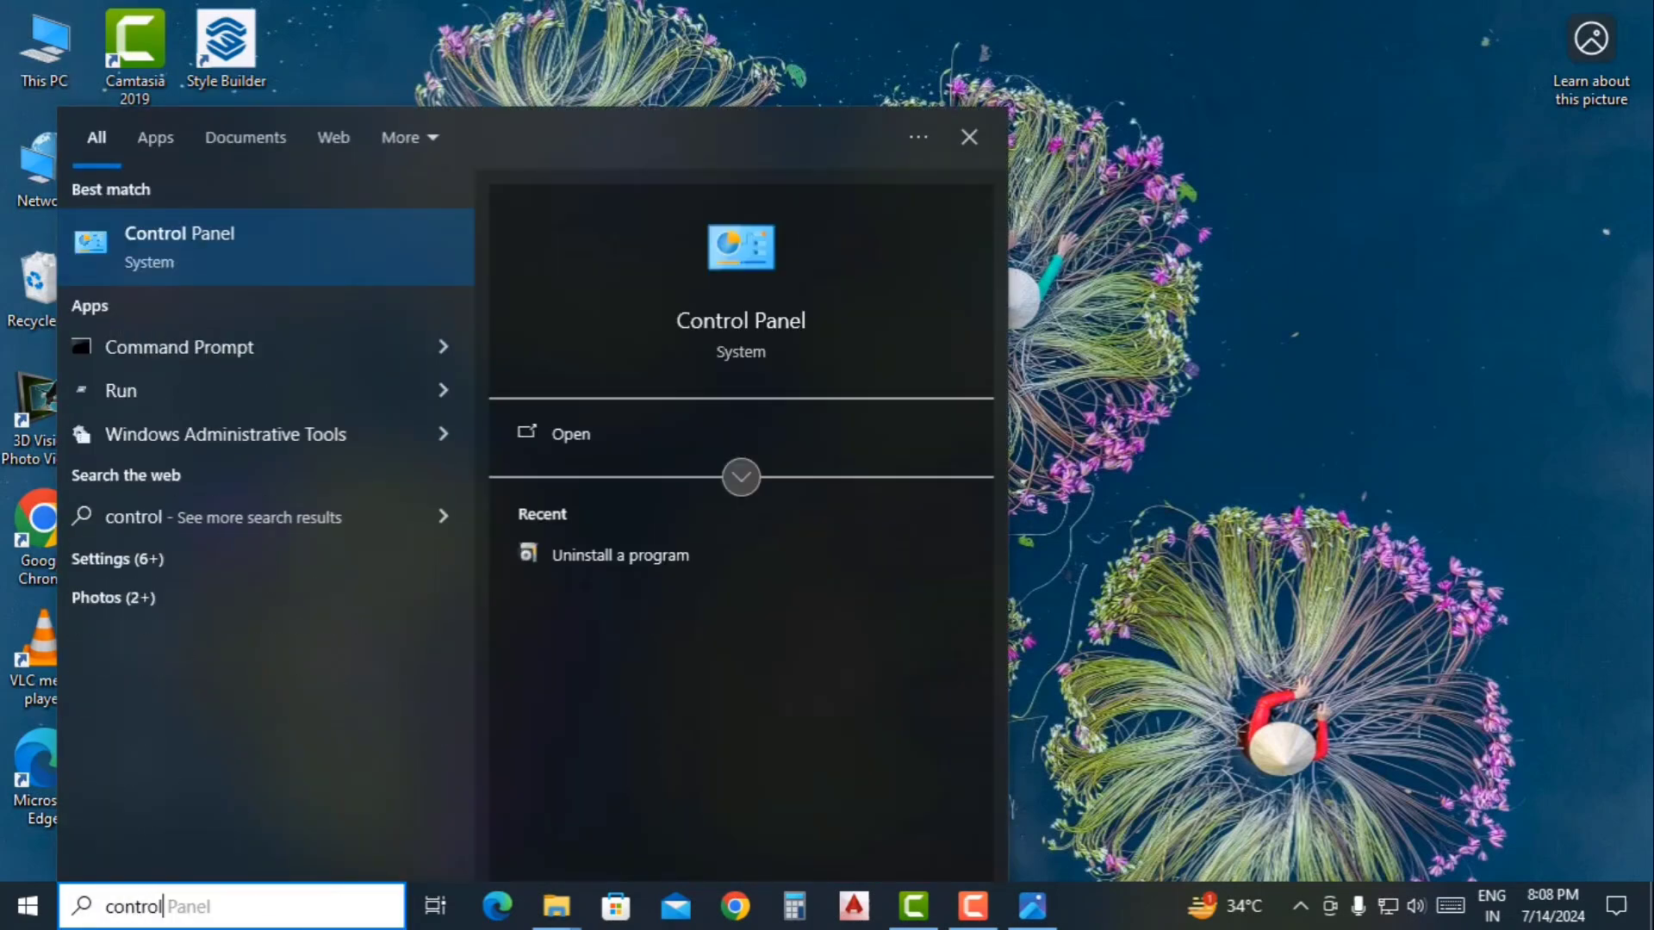
pyautogui.press('Return')
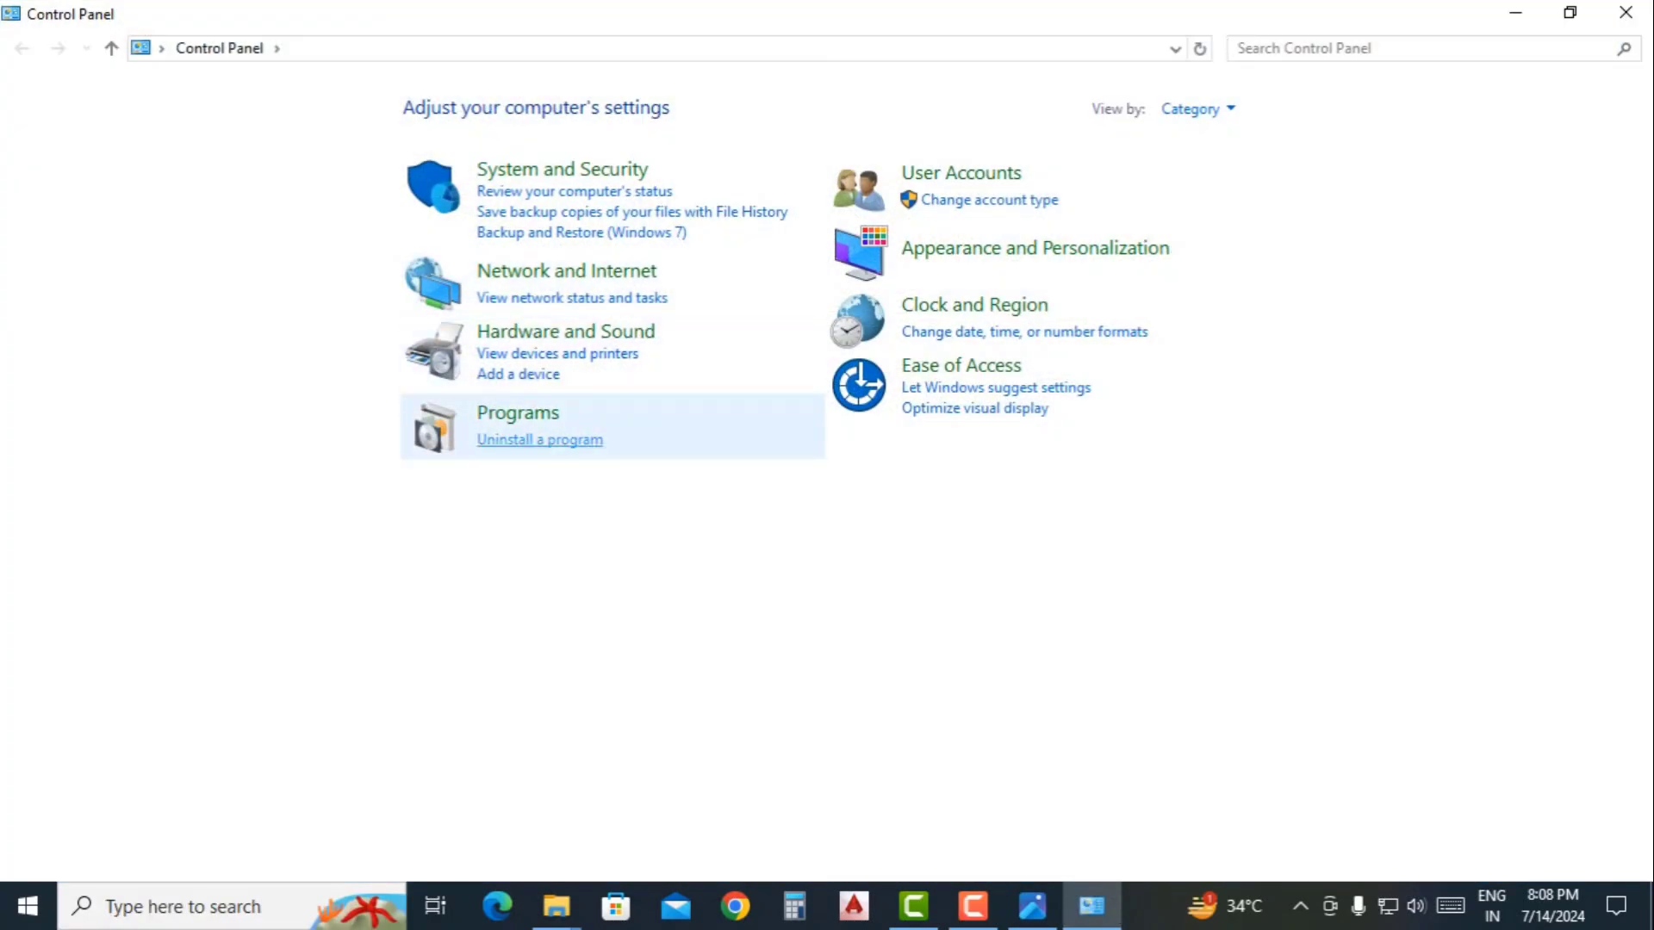
pyautogui.click(540, 439)
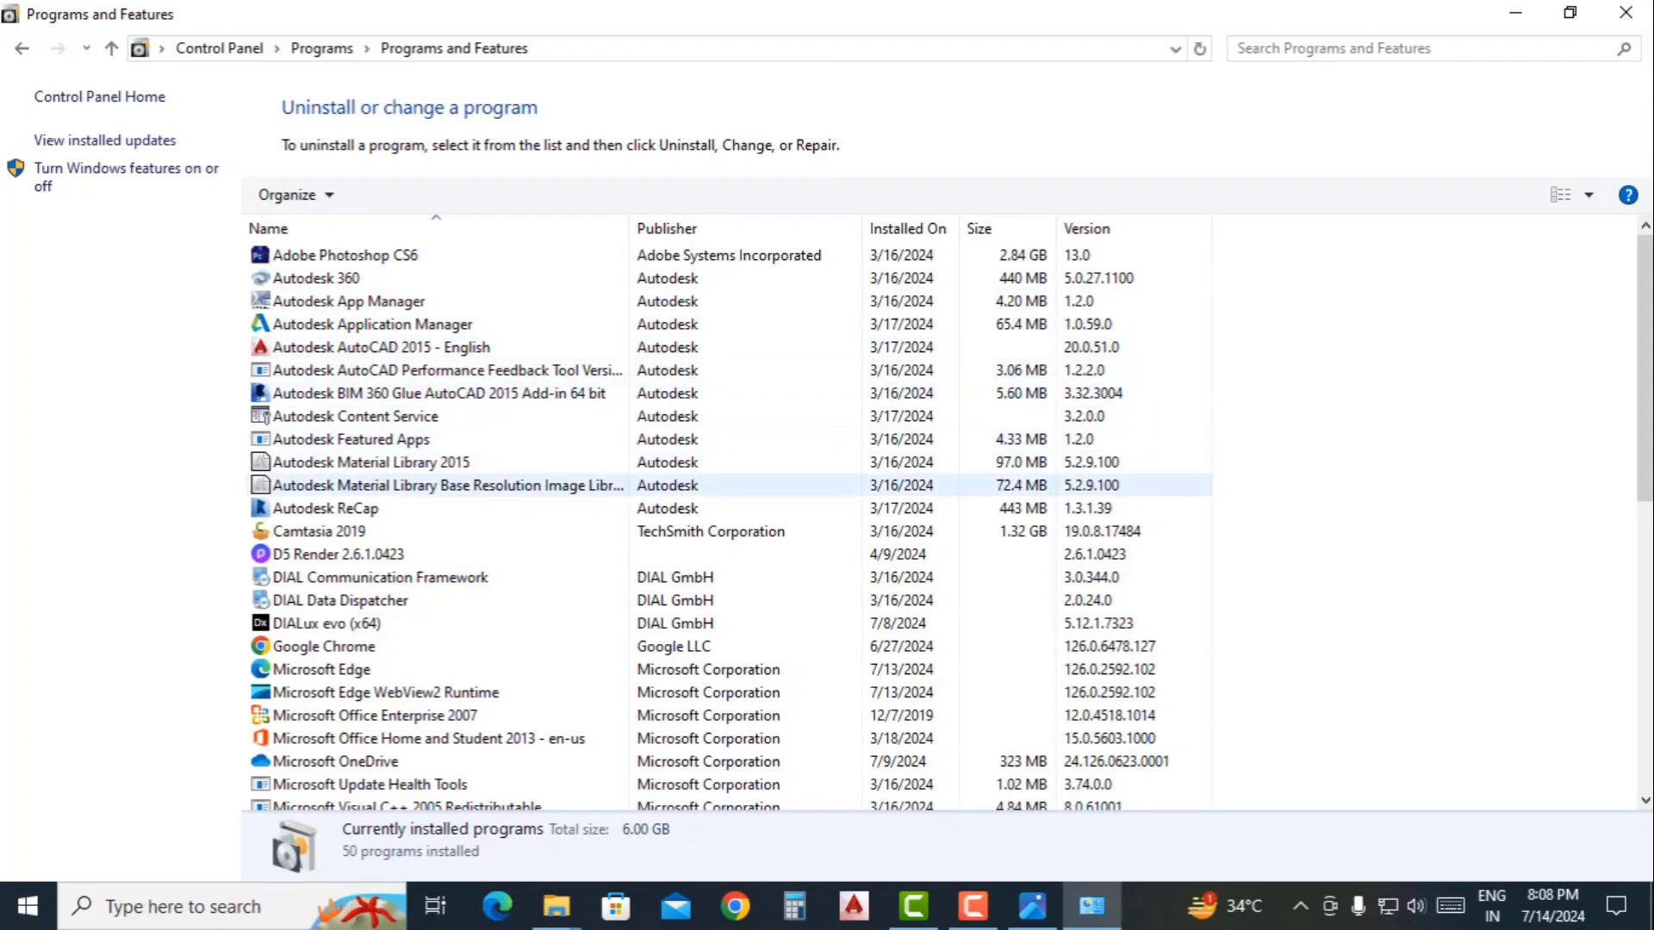
# Look through the whole list of installed programs for unneeded ones to uninstall.
pyautogui.scroll(-3, 517, 554)
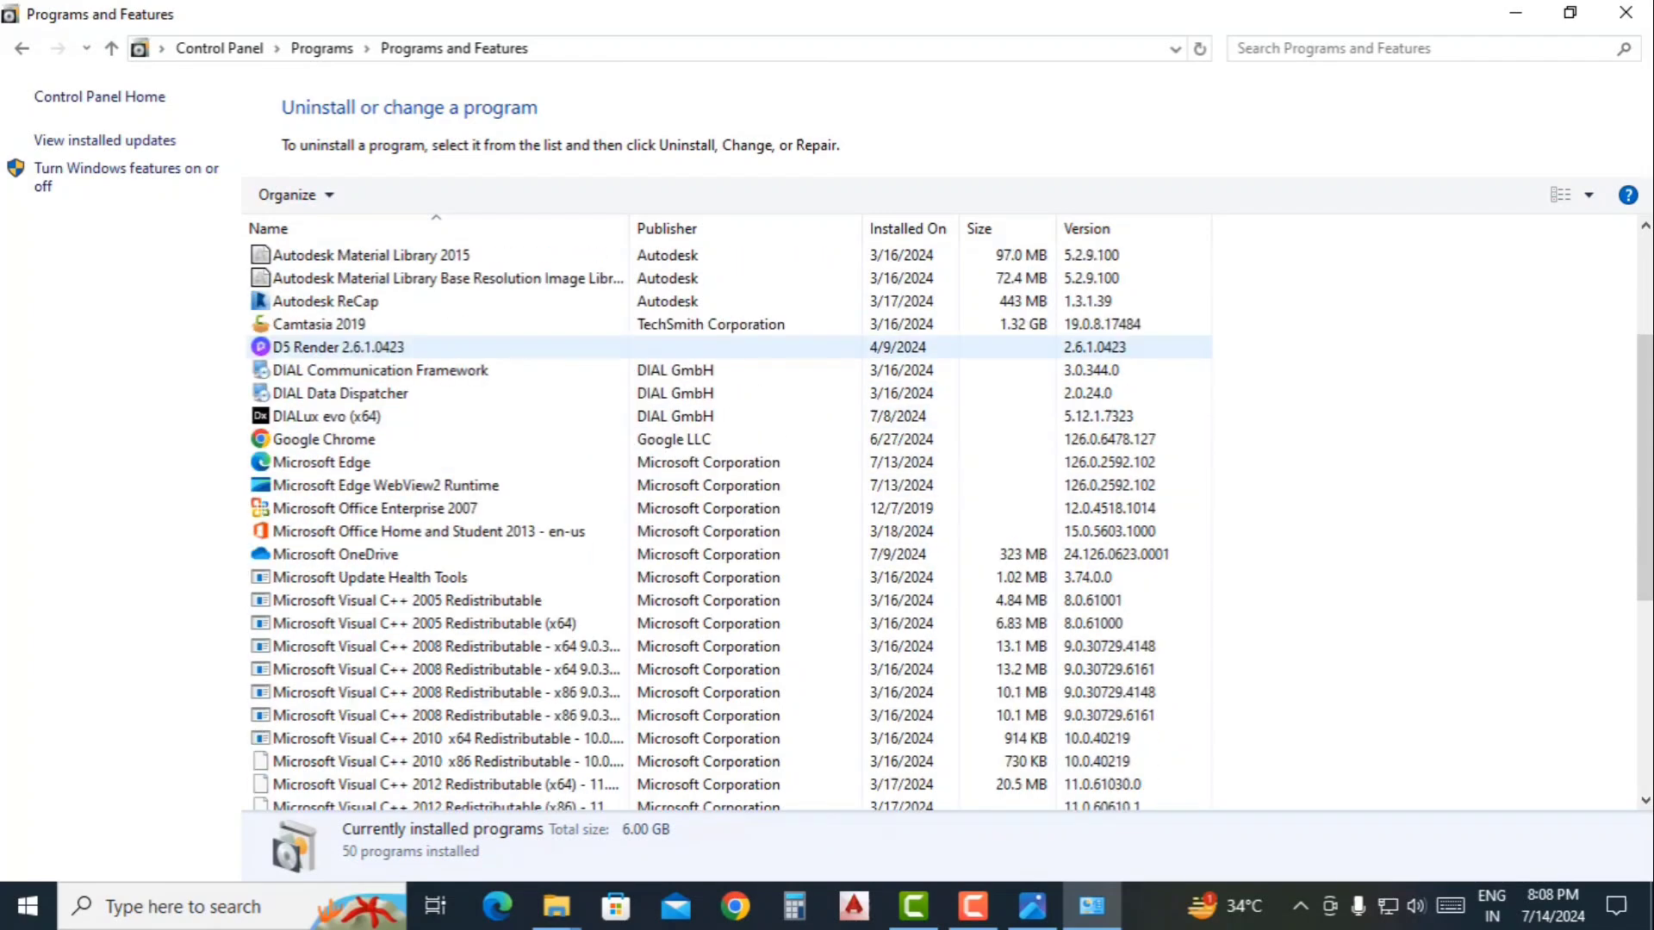
pyautogui.scroll(-2, 728, 525)
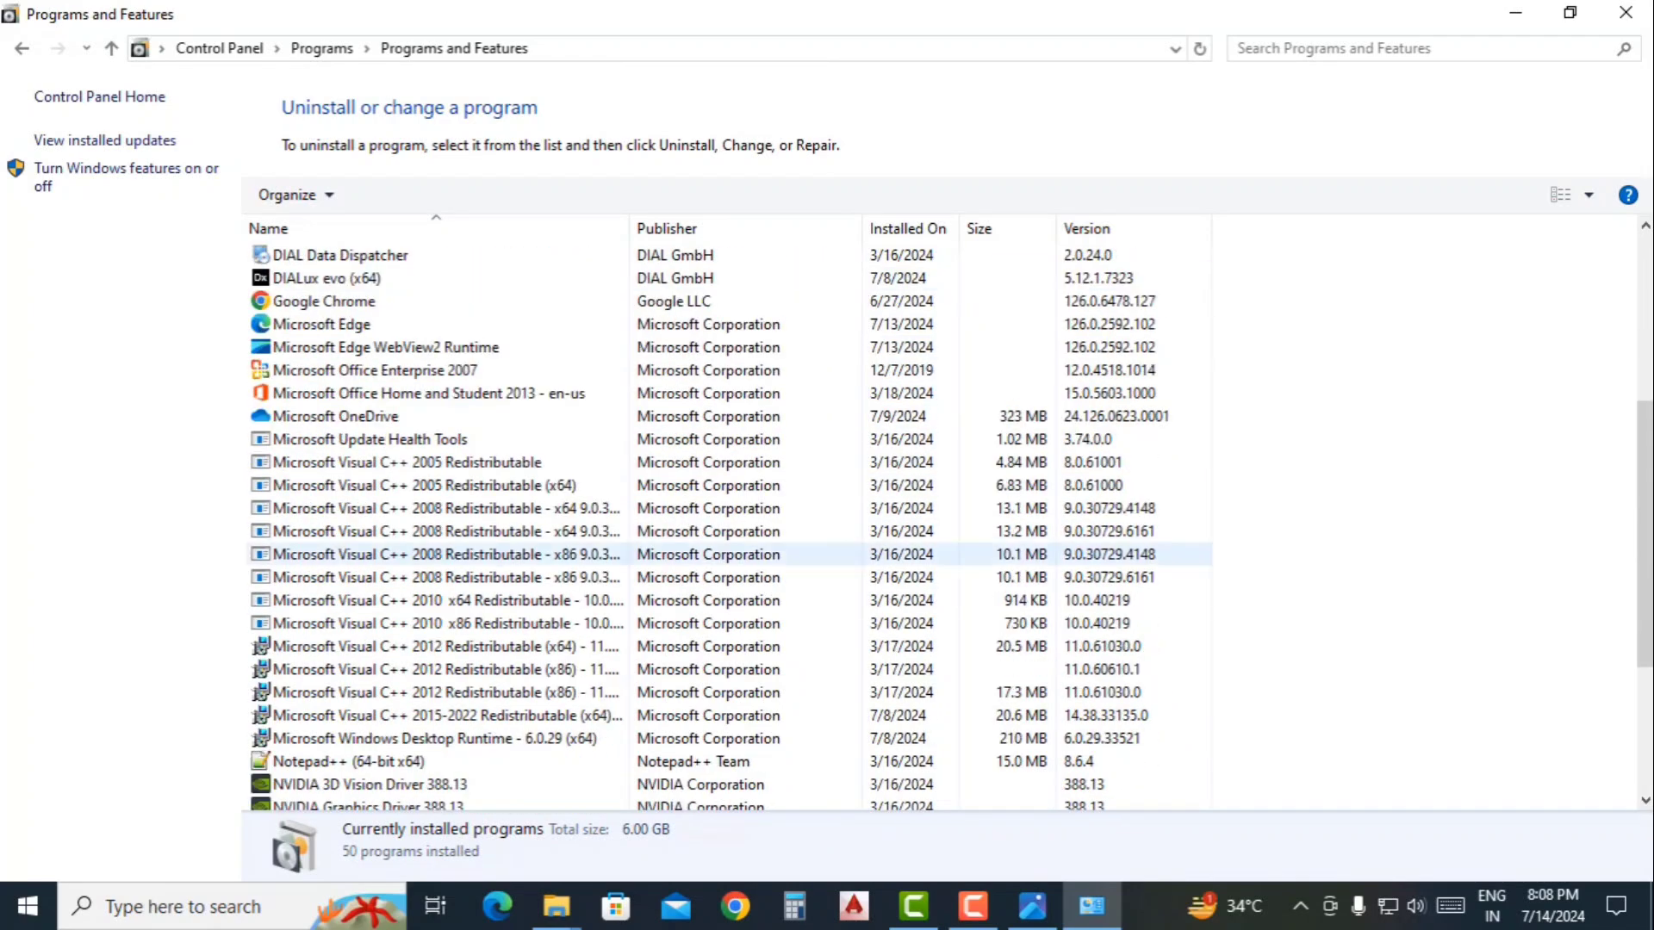
pyautogui.scroll(-4, 728, 572)
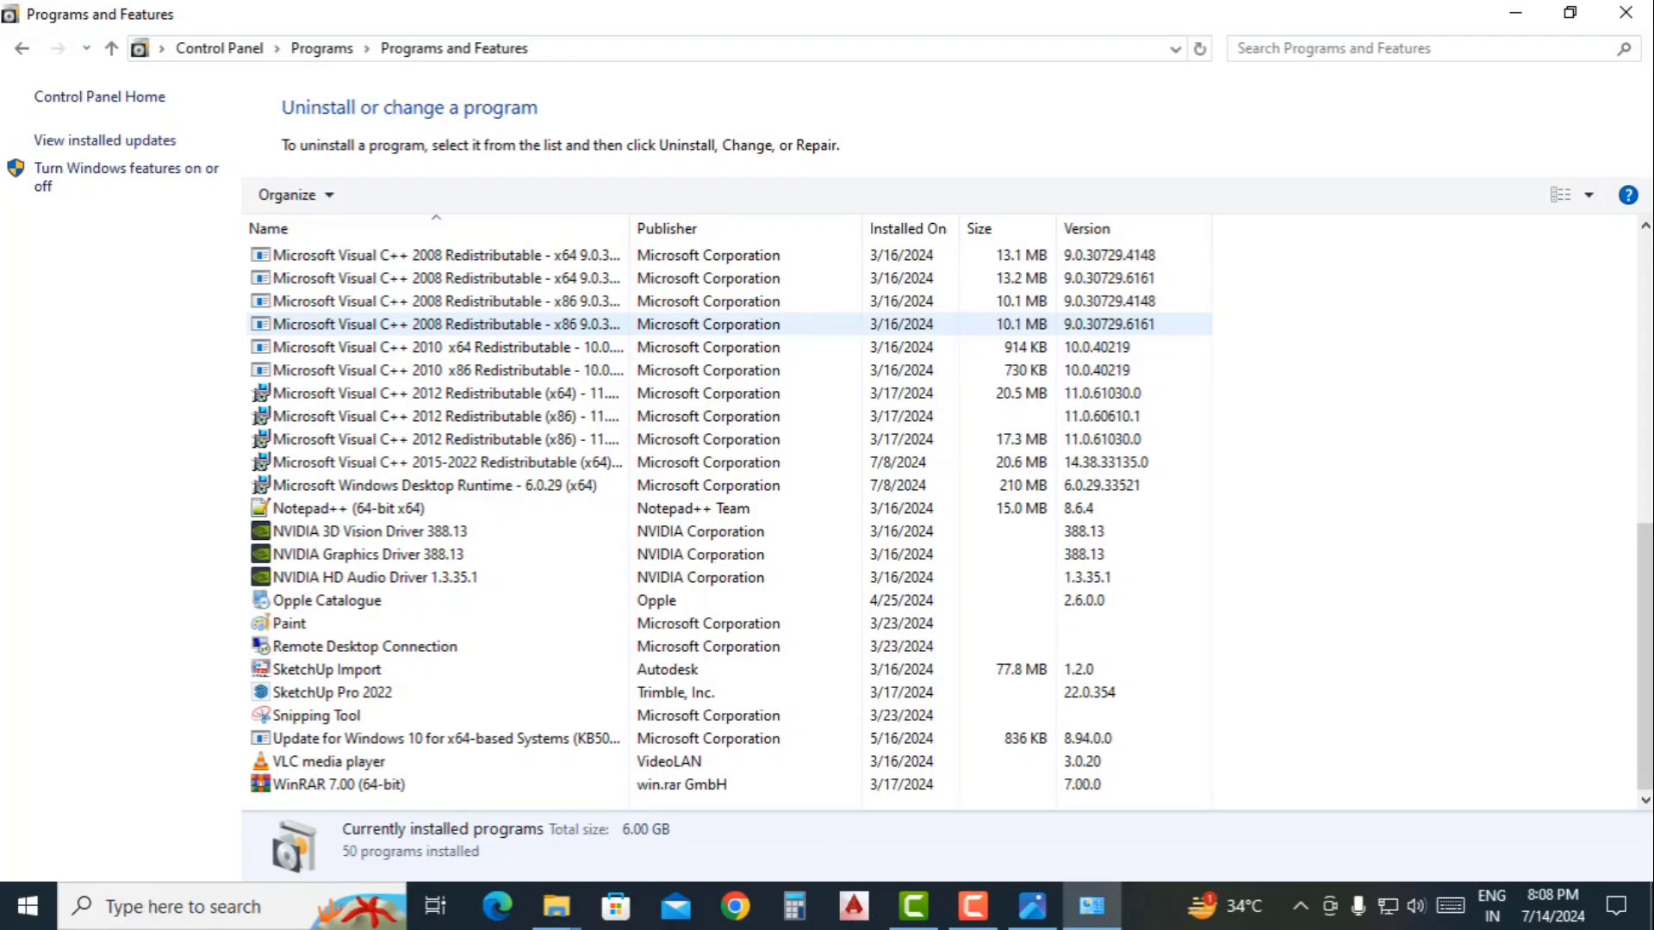
pyautogui.scroll(3, 728, 517)
pyautogui.scroll(1, 728, 517)
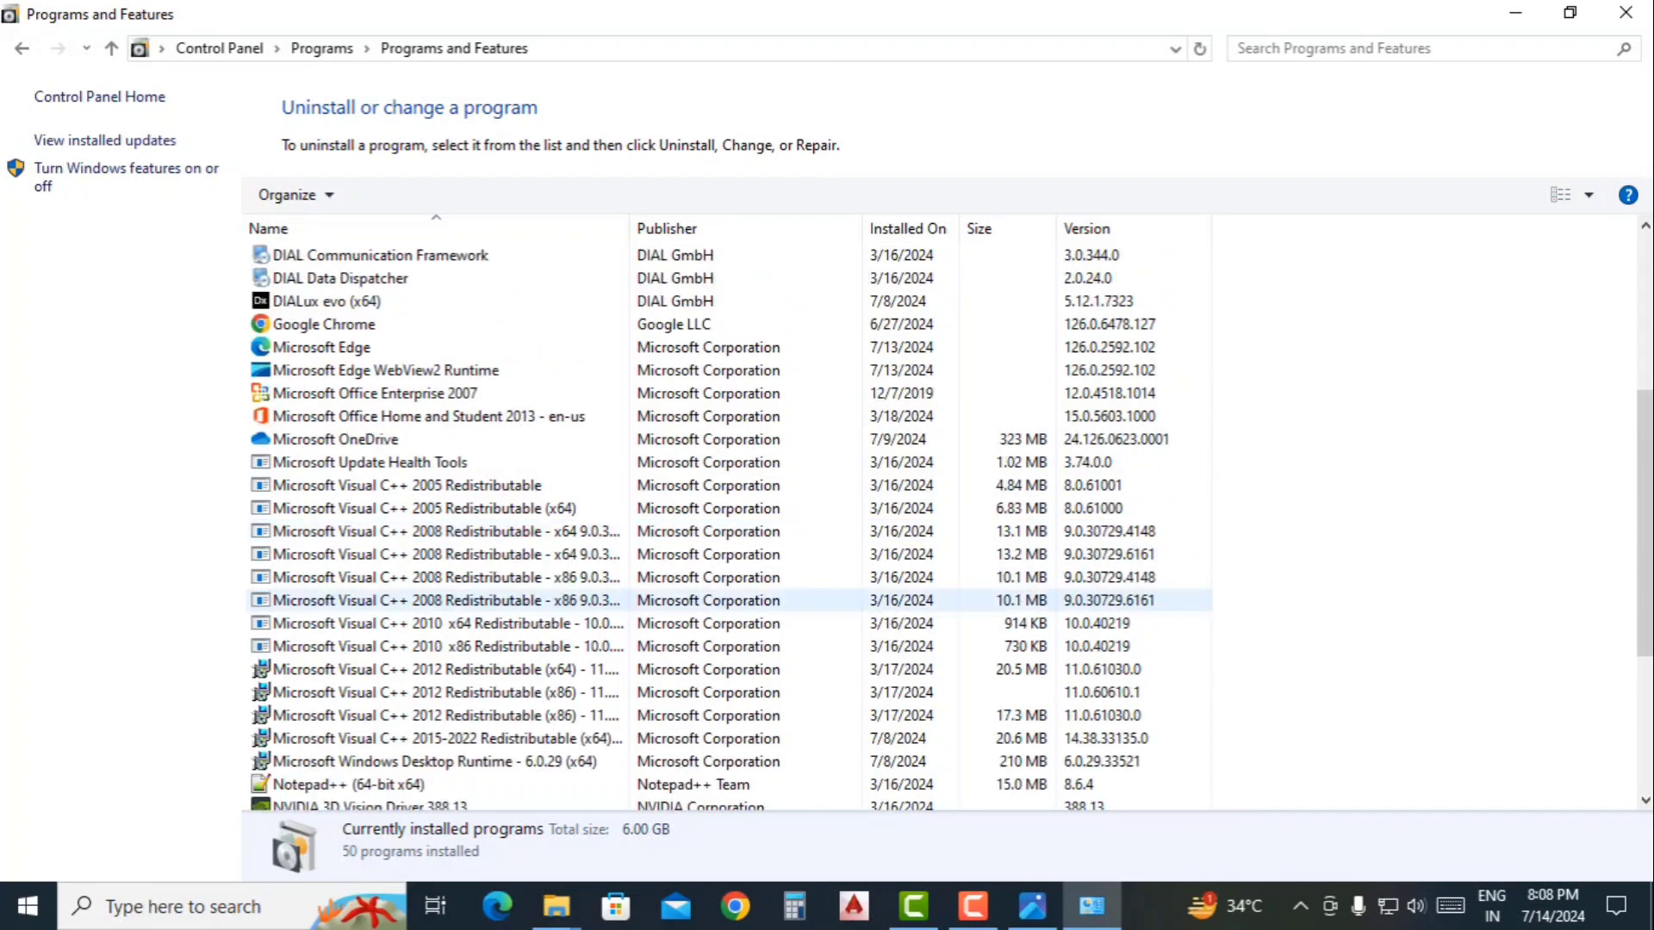
pyautogui.scroll(2, 727, 517)
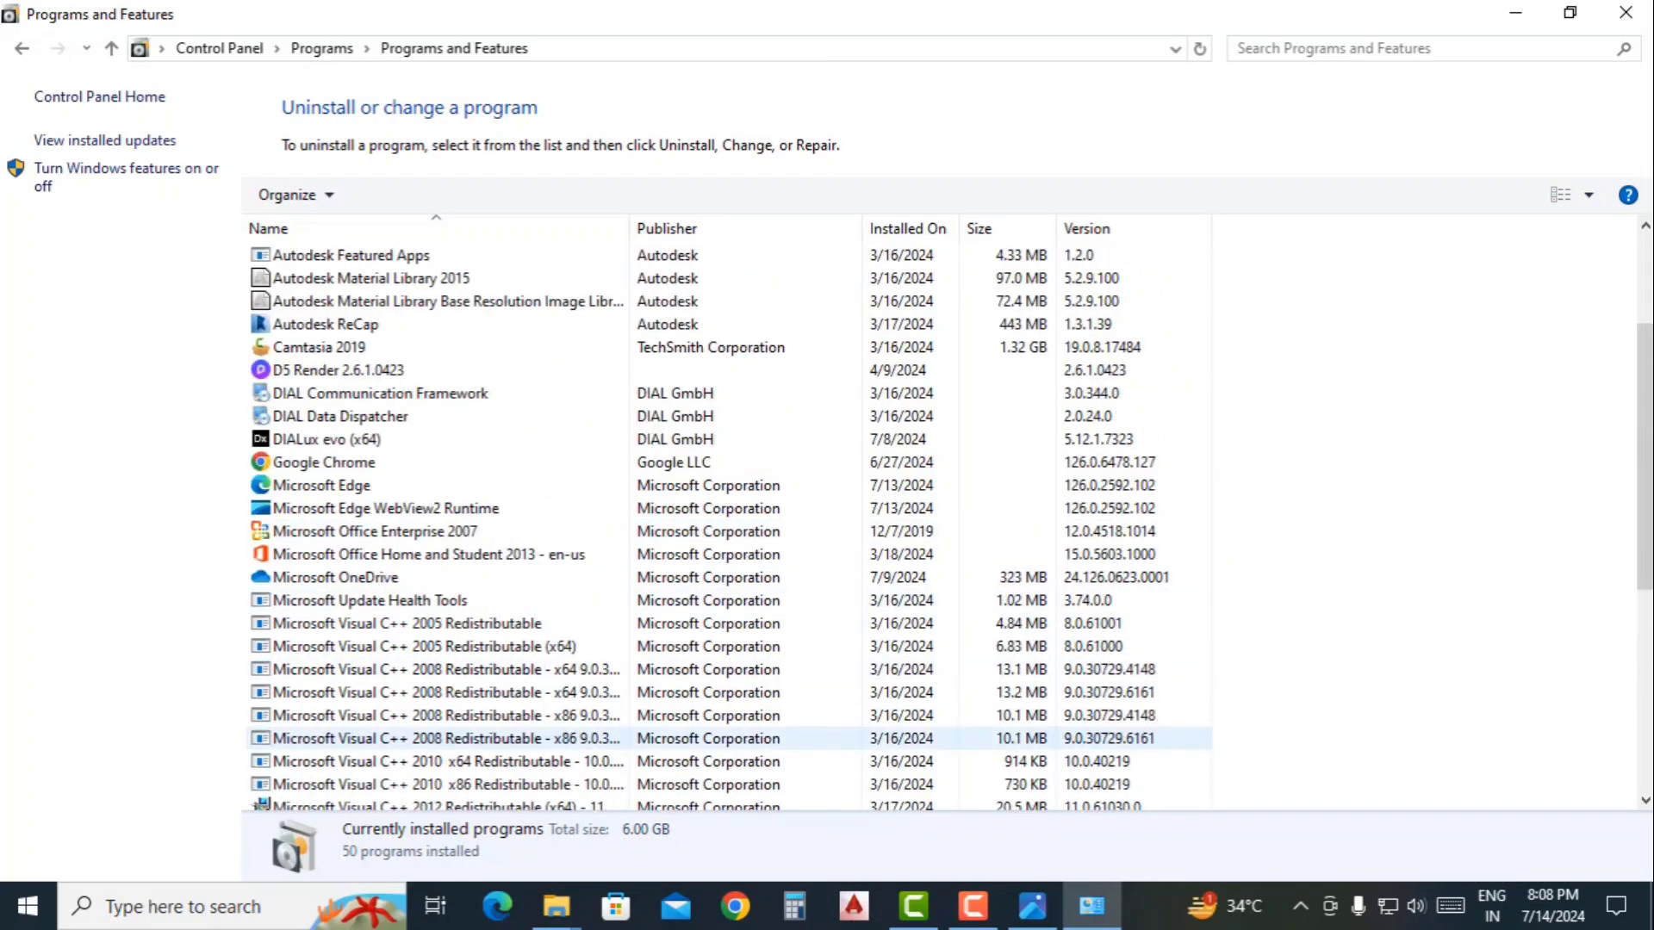
# Open the uninstall options for Adobe Photoshop CS6, quit without uninstalling it, and close the list of installed programs.
pyautogui.scroll(1, 728, 517)
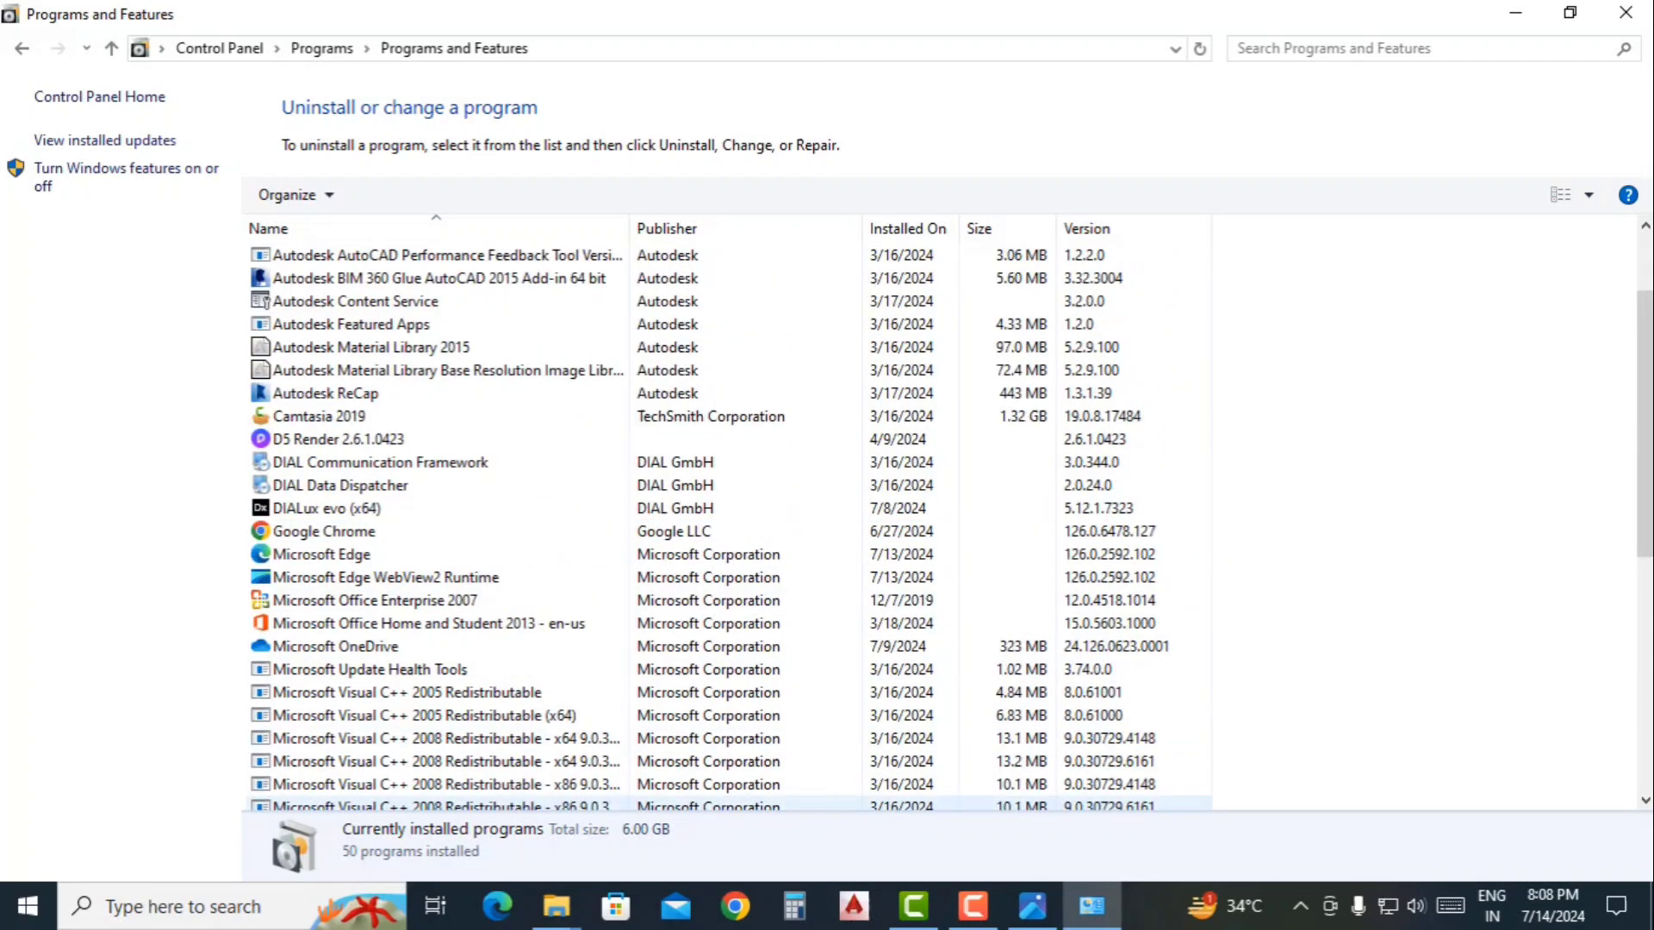
pyautogui.scroll(2, 728, 516)
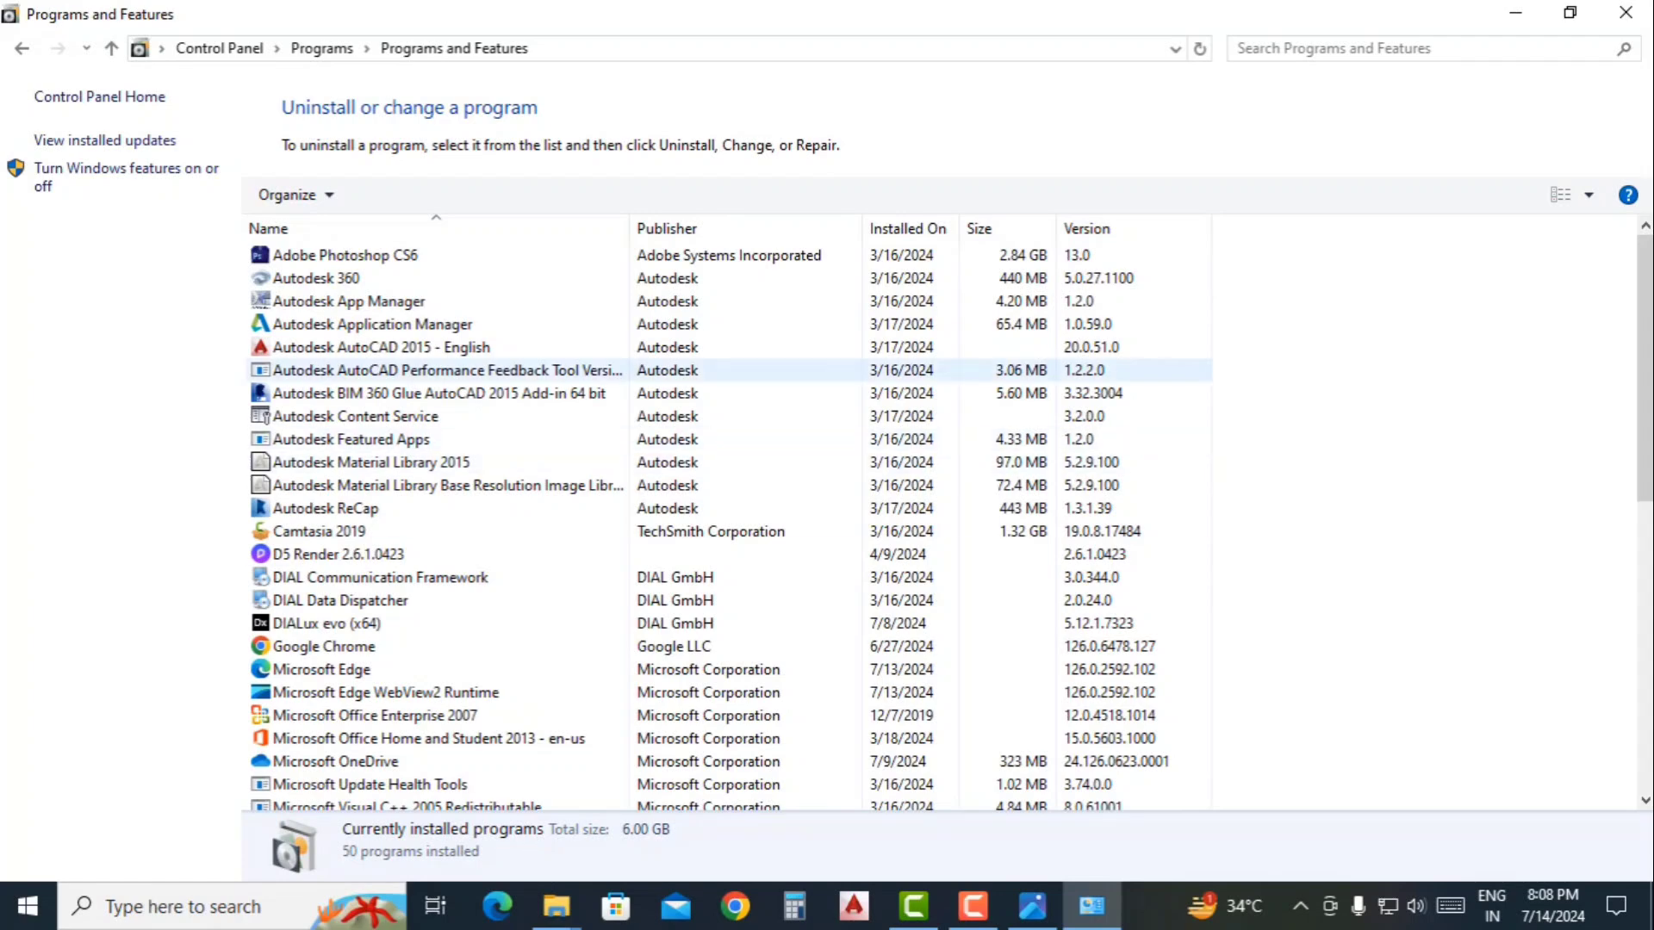
pyautogui.click(431, 370)
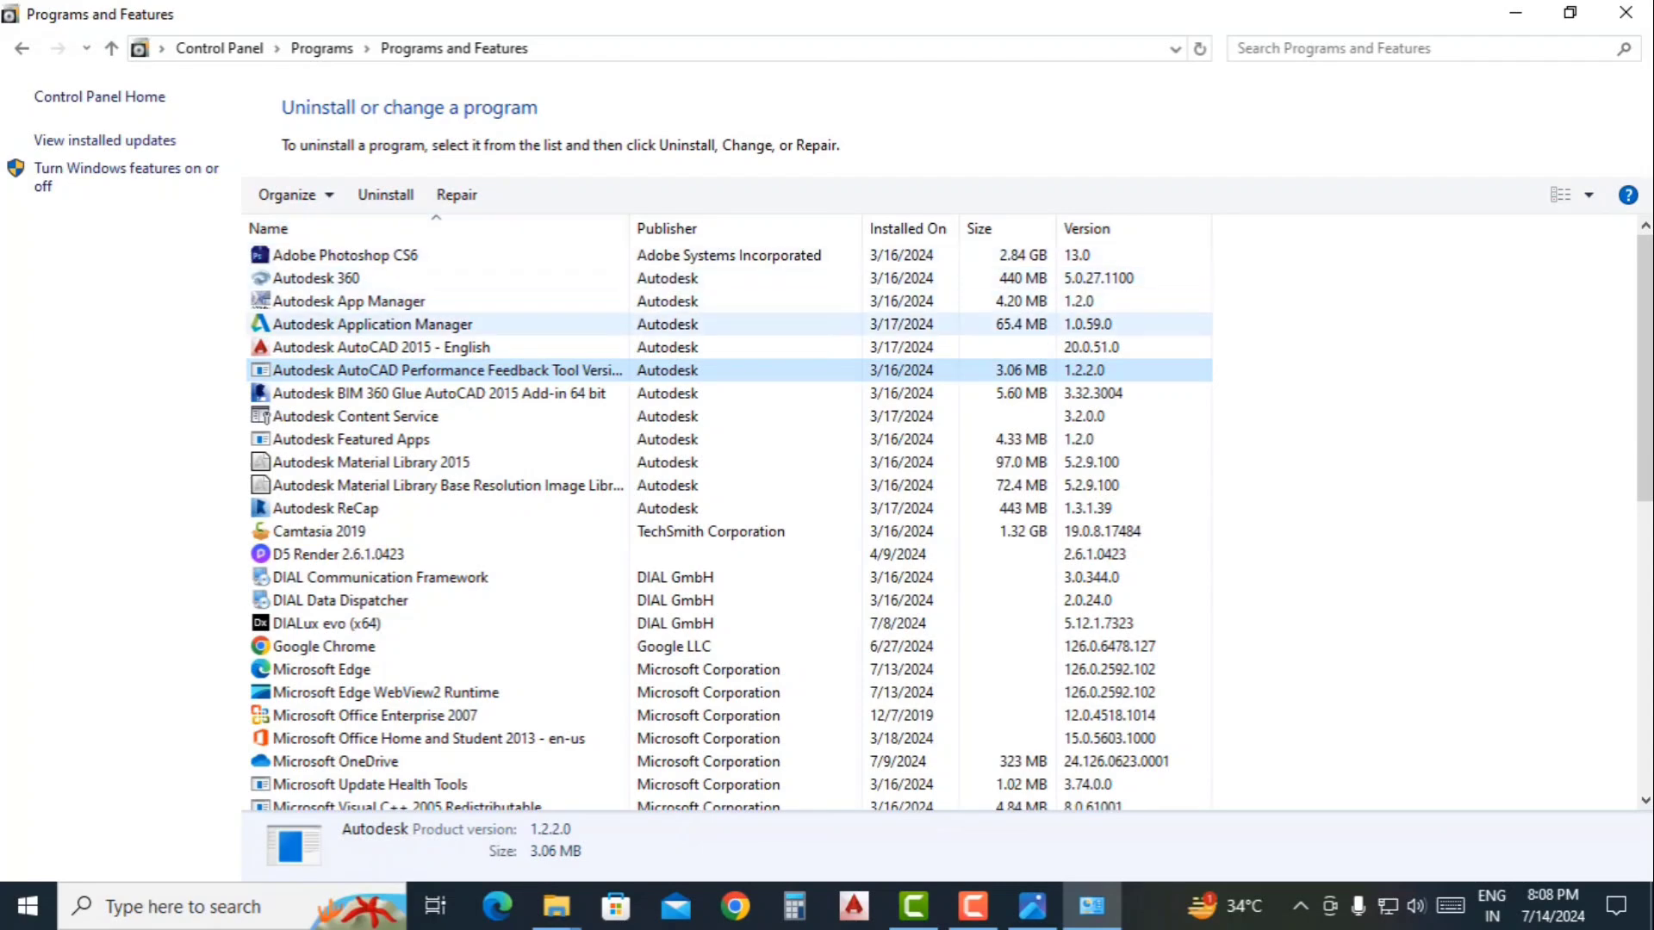
pyautogui.click(345, 255)
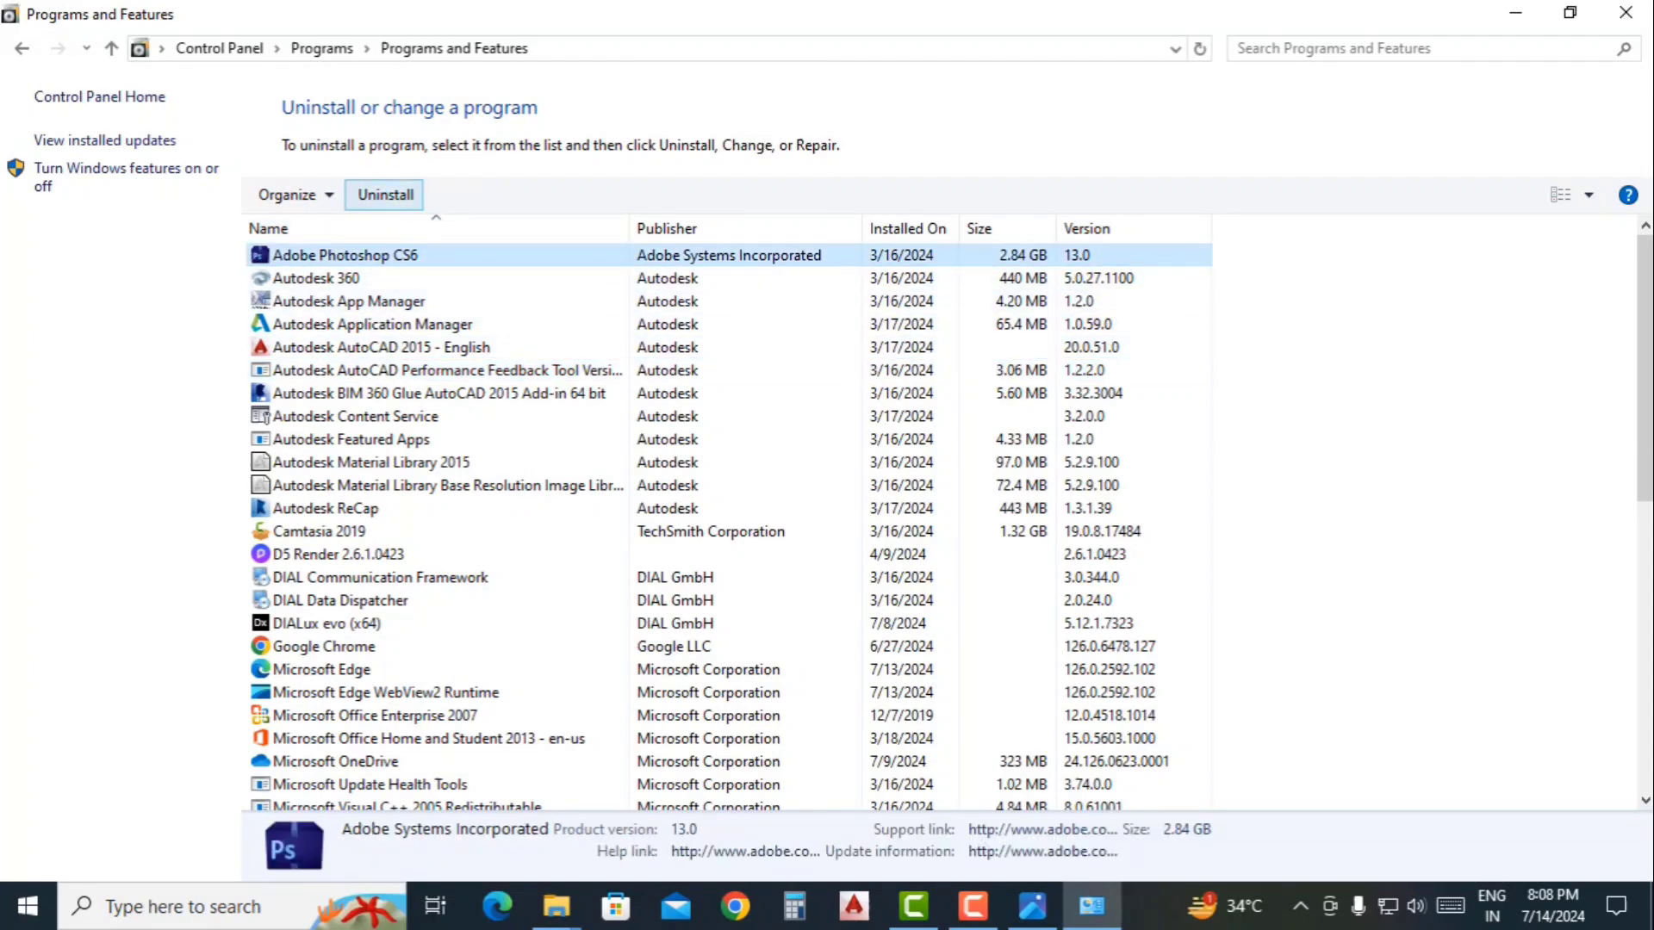
pyautogui.click(386, 195)
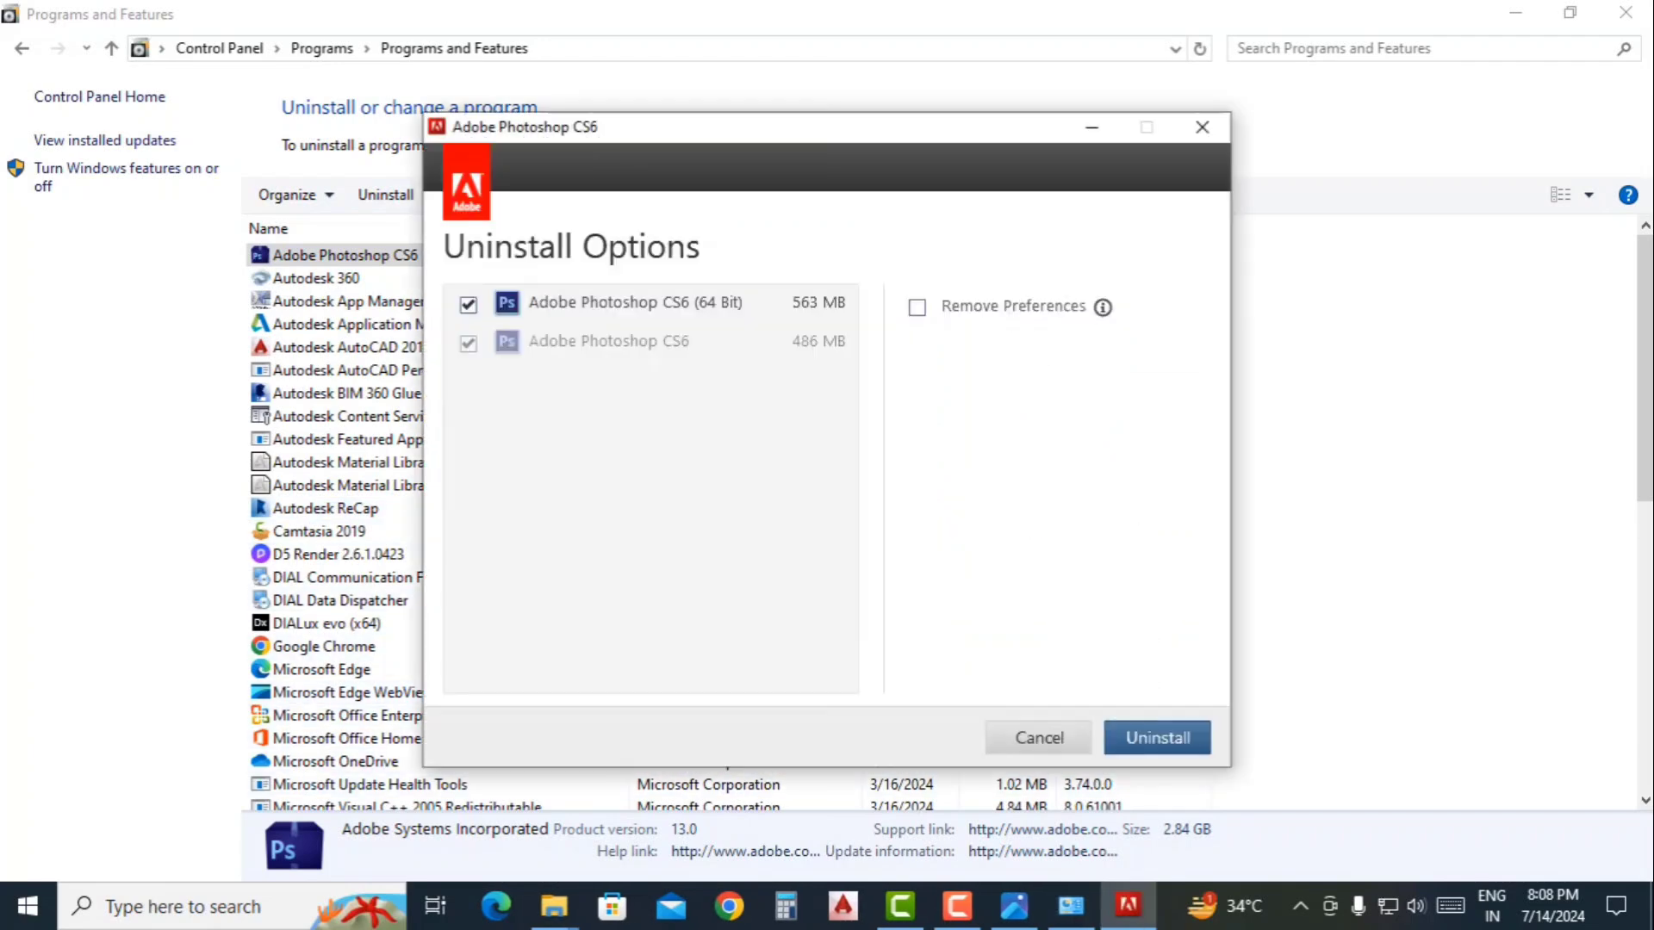
pyautogui.click(1202, 126)
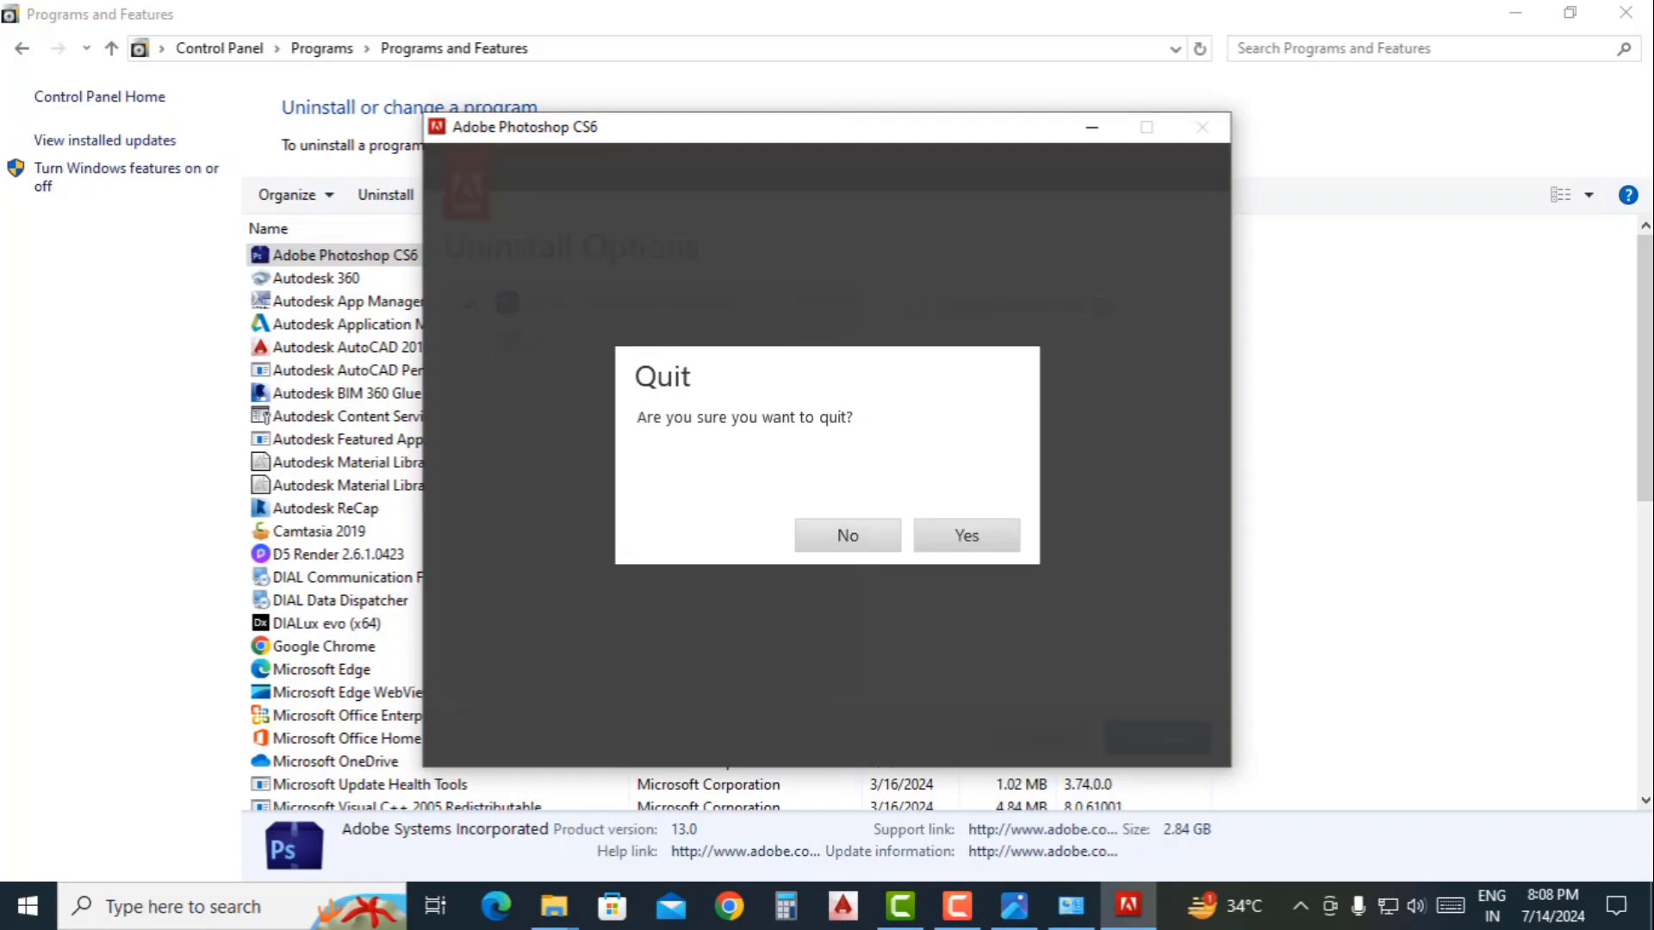
pyautogui.click(966, 535)
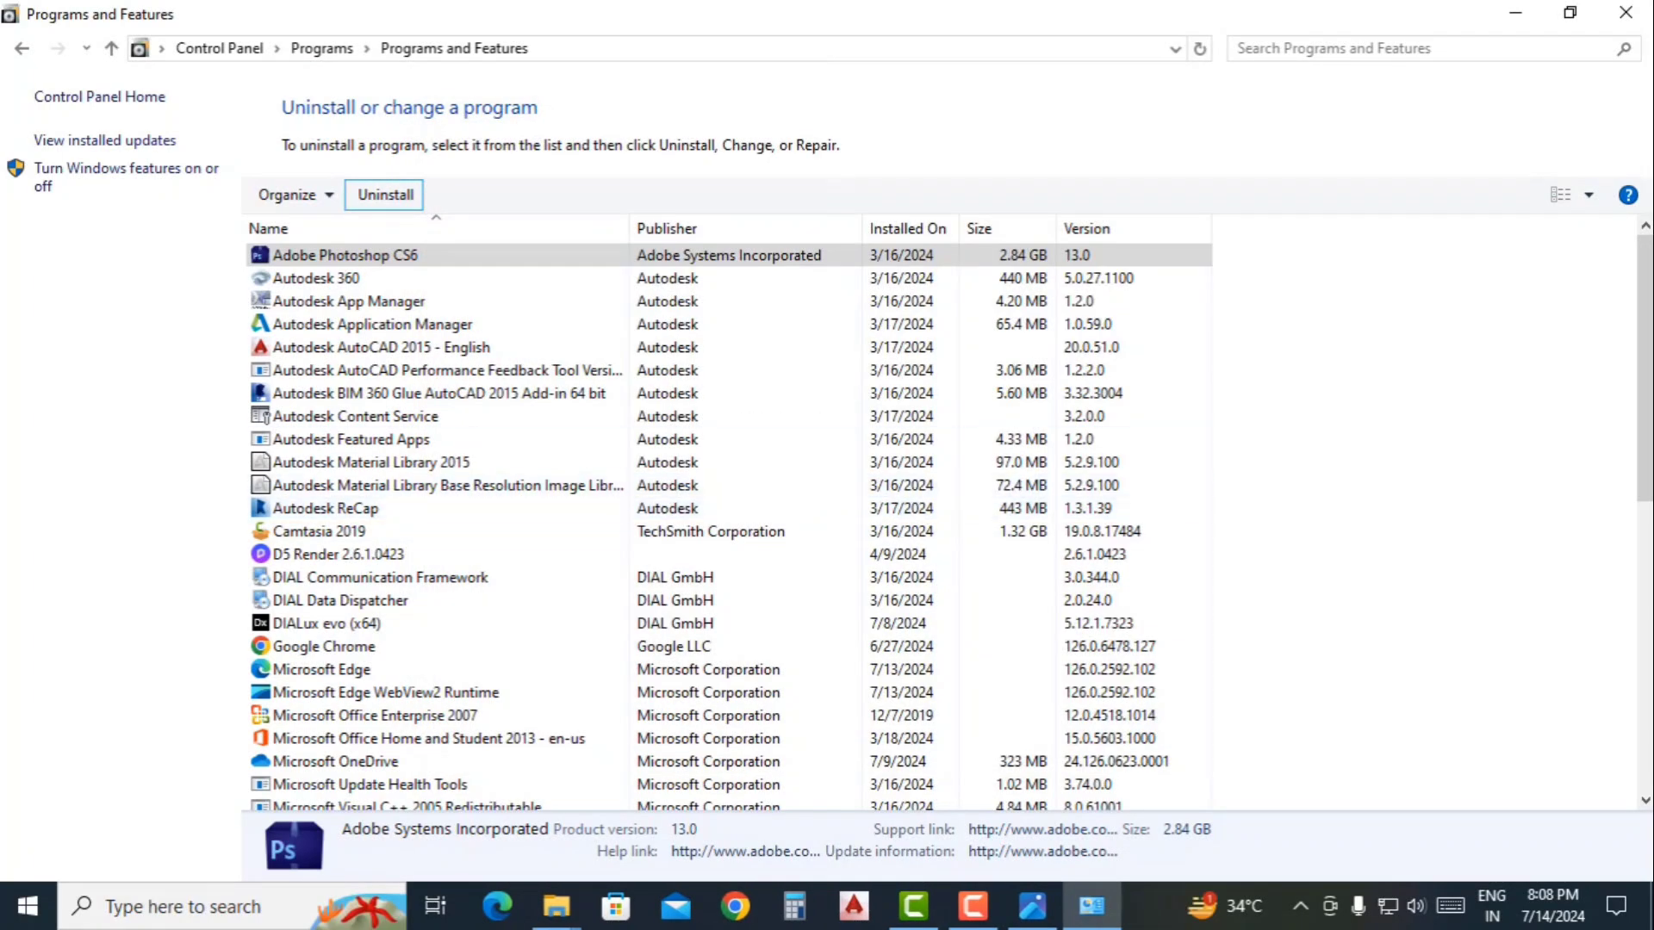
pyautogui.click(1626, 12)
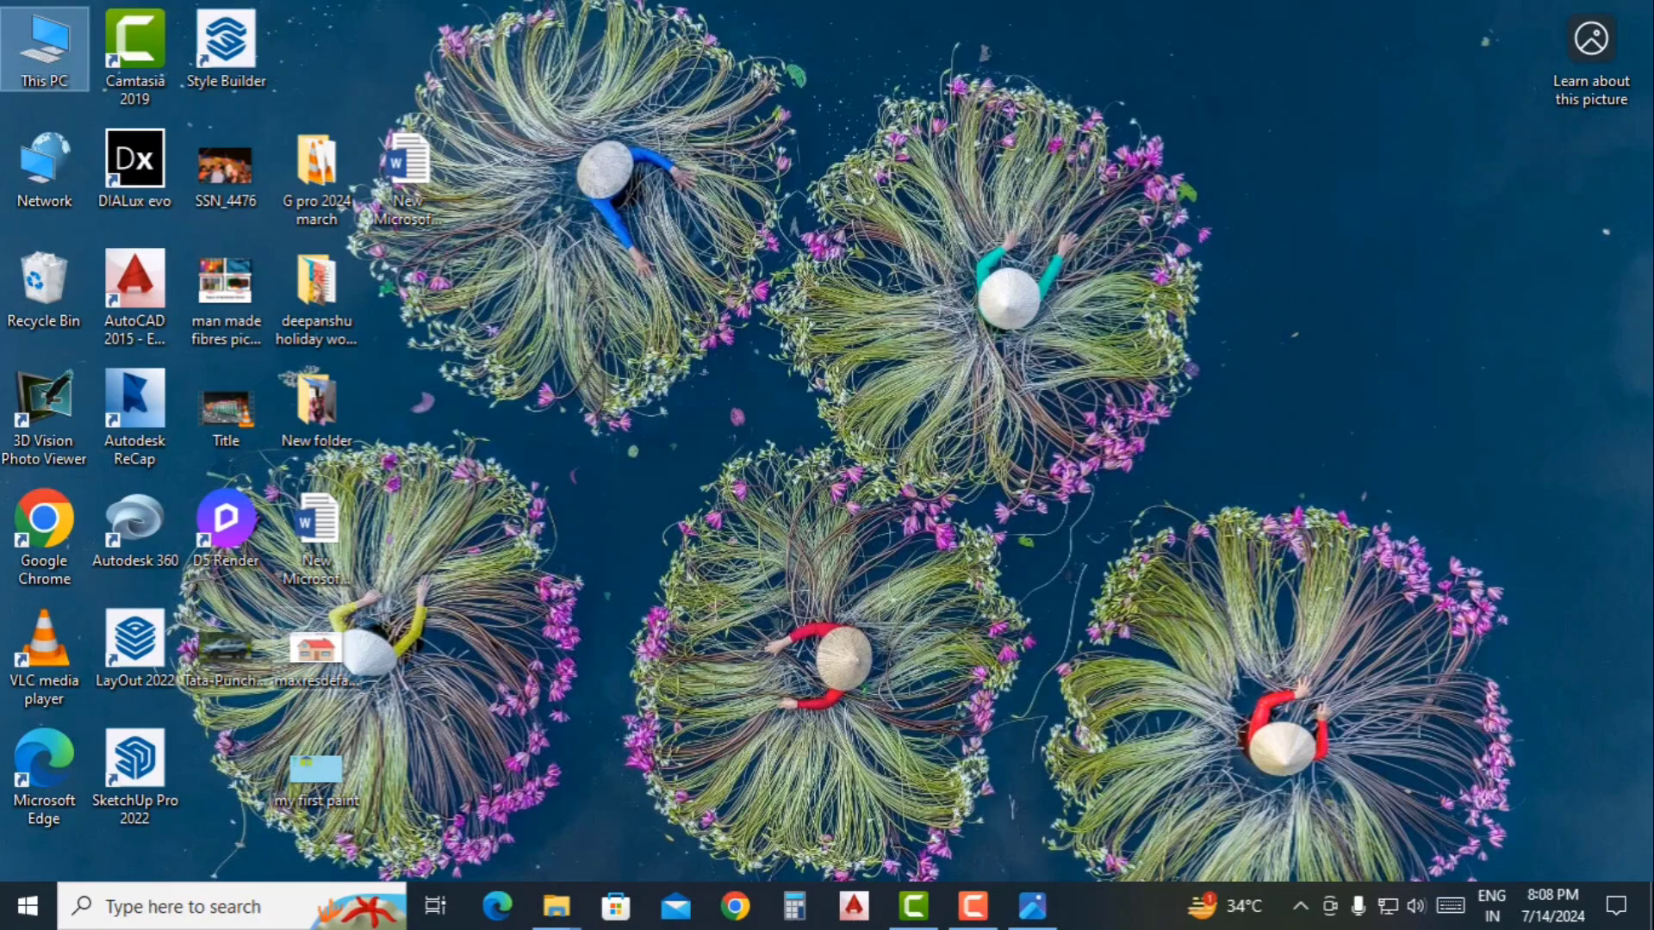
# Search Windows for "windows up", open the Windows Update settings, review the update status and options, and close Settings.
pyautogui.click(172, 906)
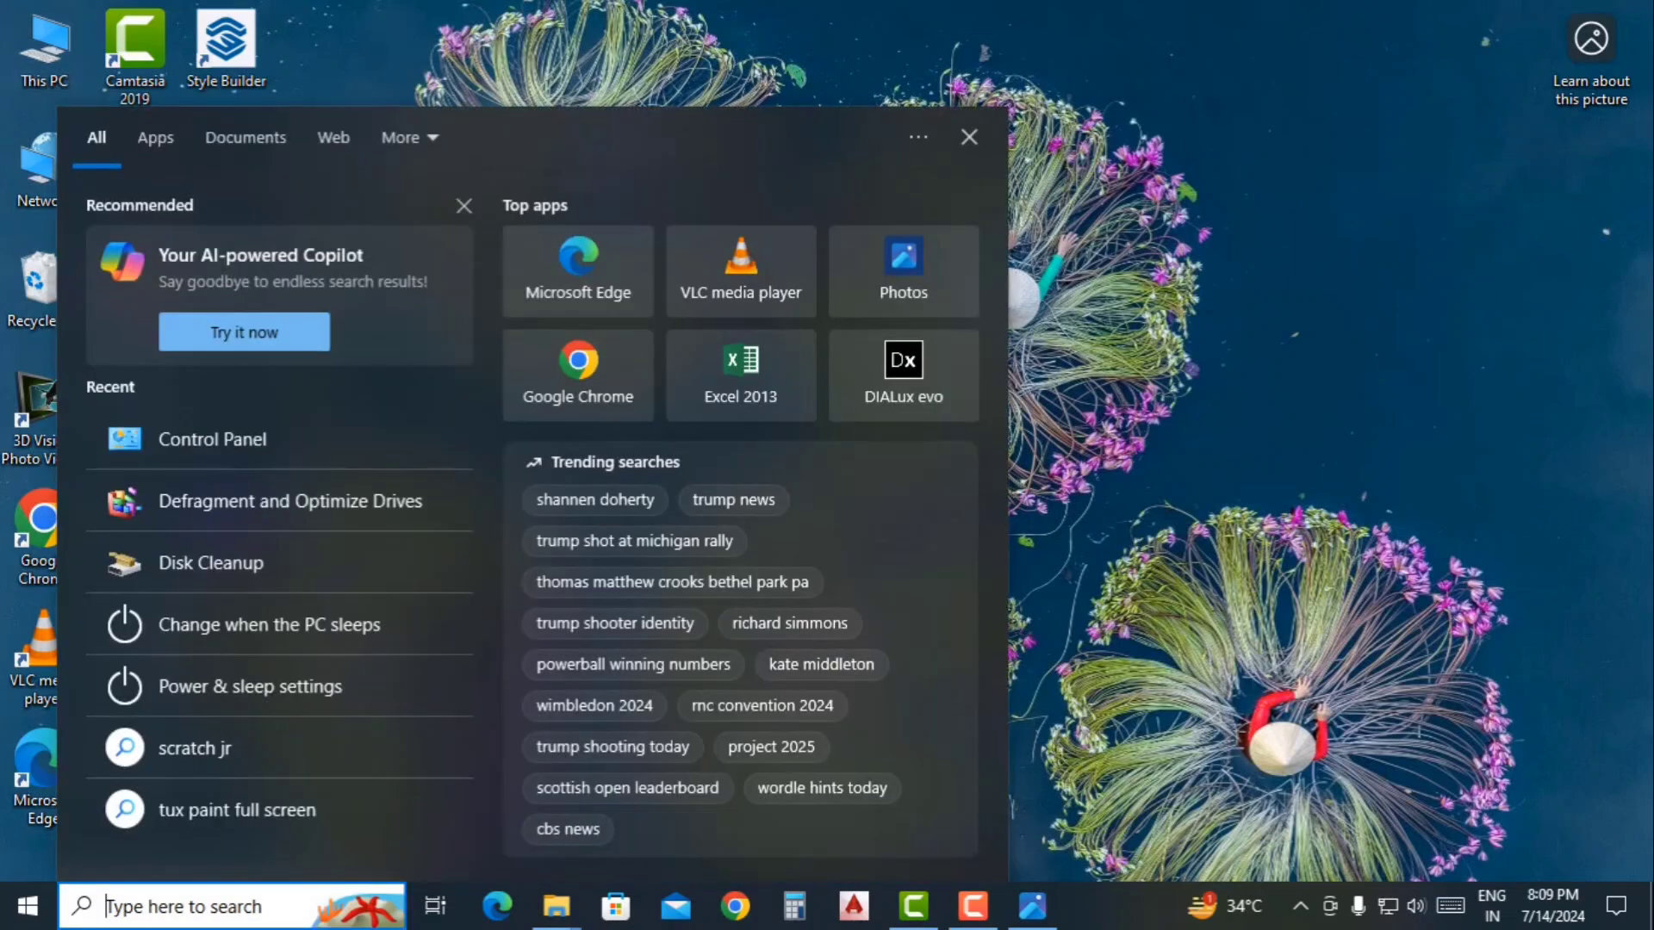
pyautogui.write('window')
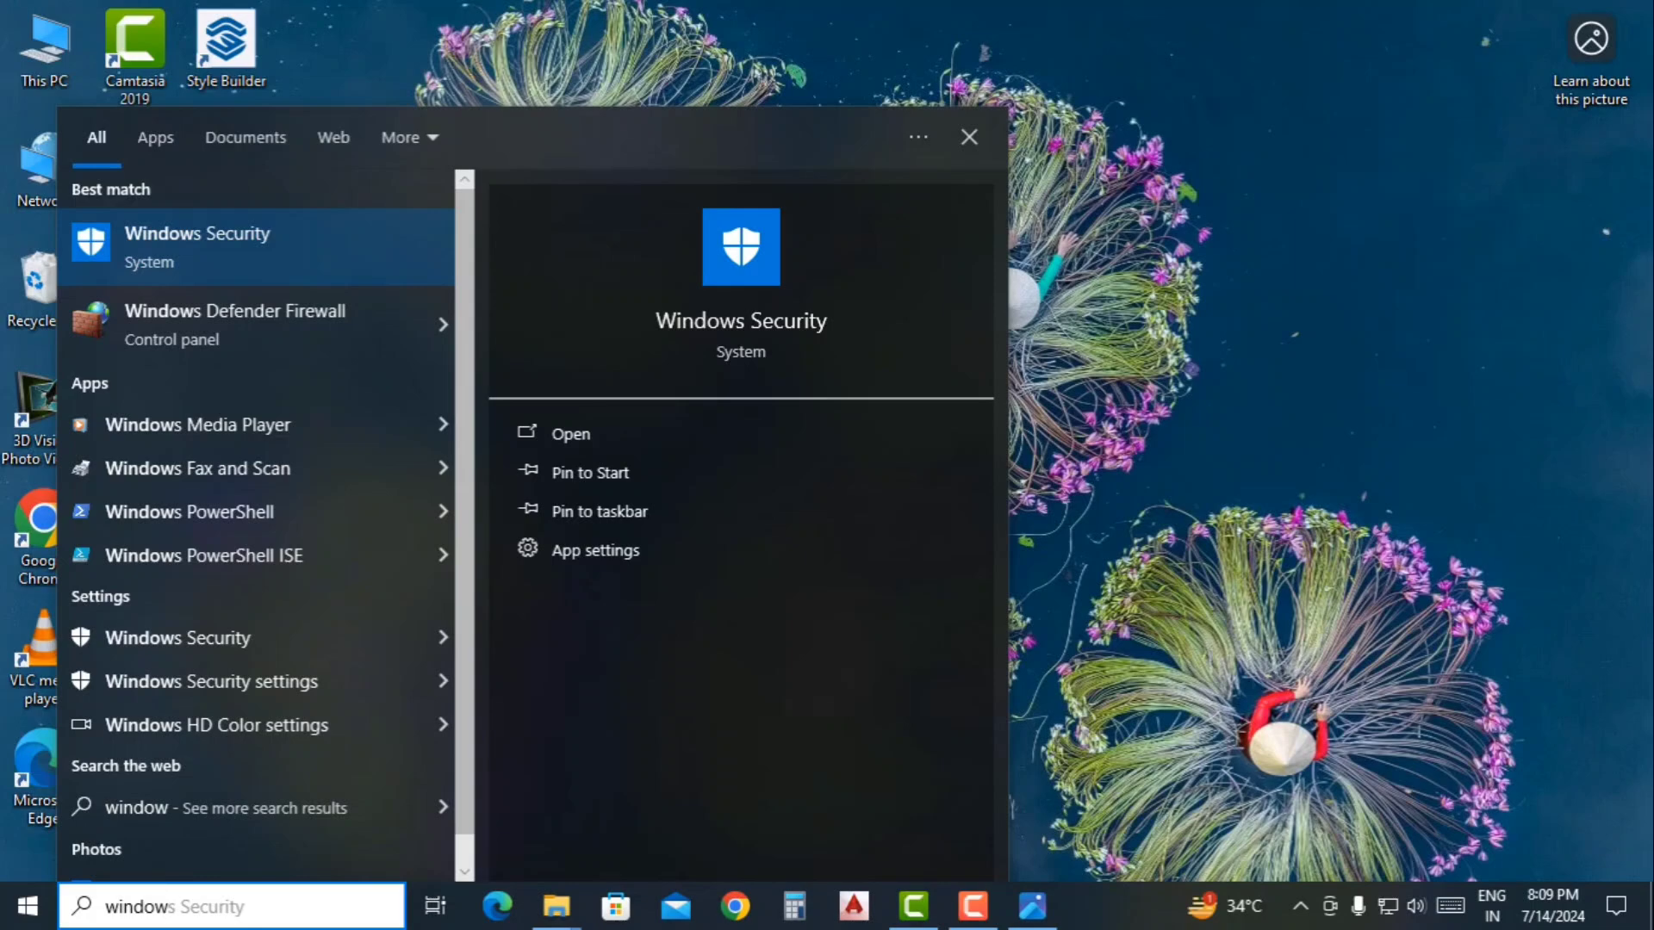
pyautogui.write('s up')
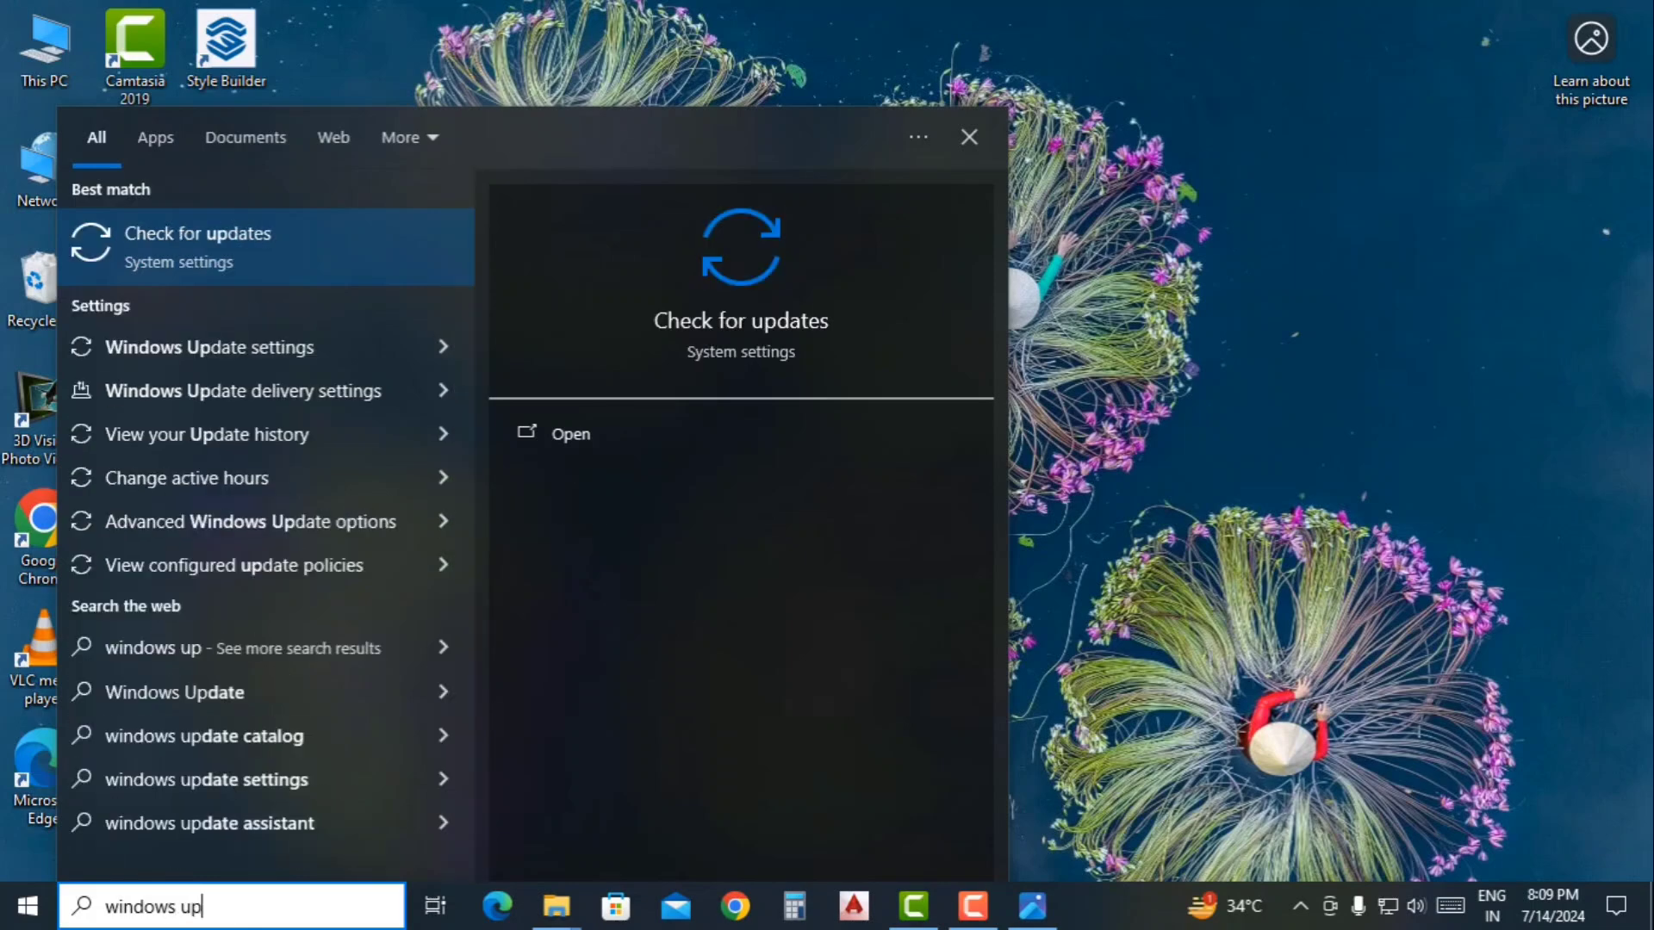
pyautogui.press('Return')
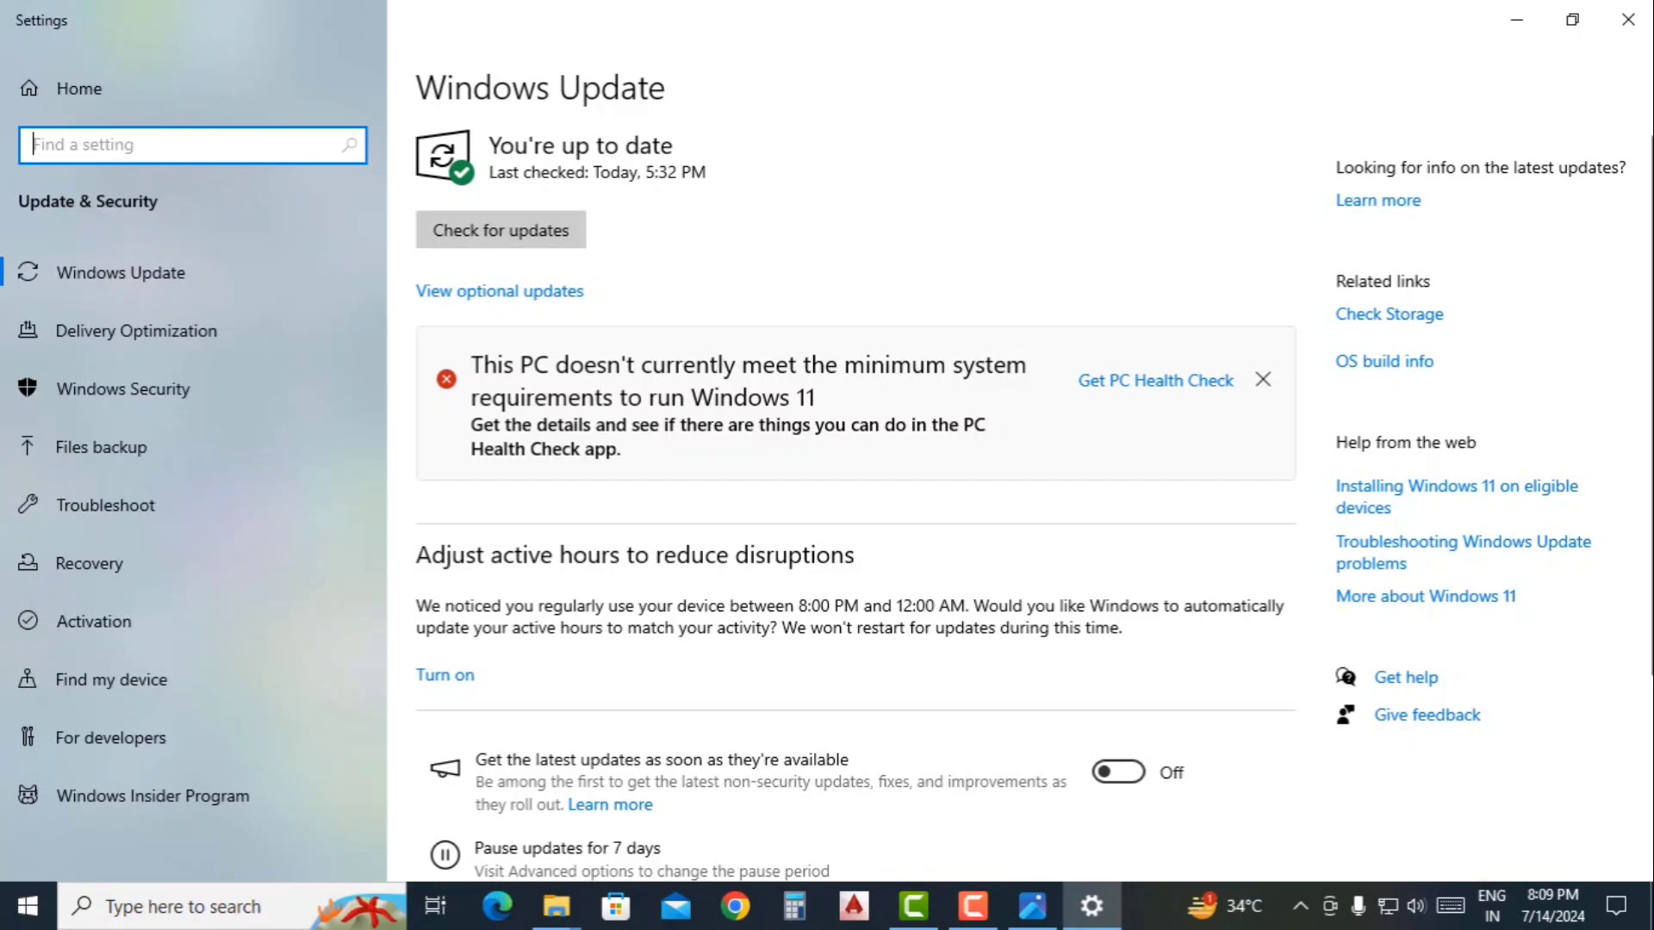
pyautogui.scroll(-3, 1003, 461)
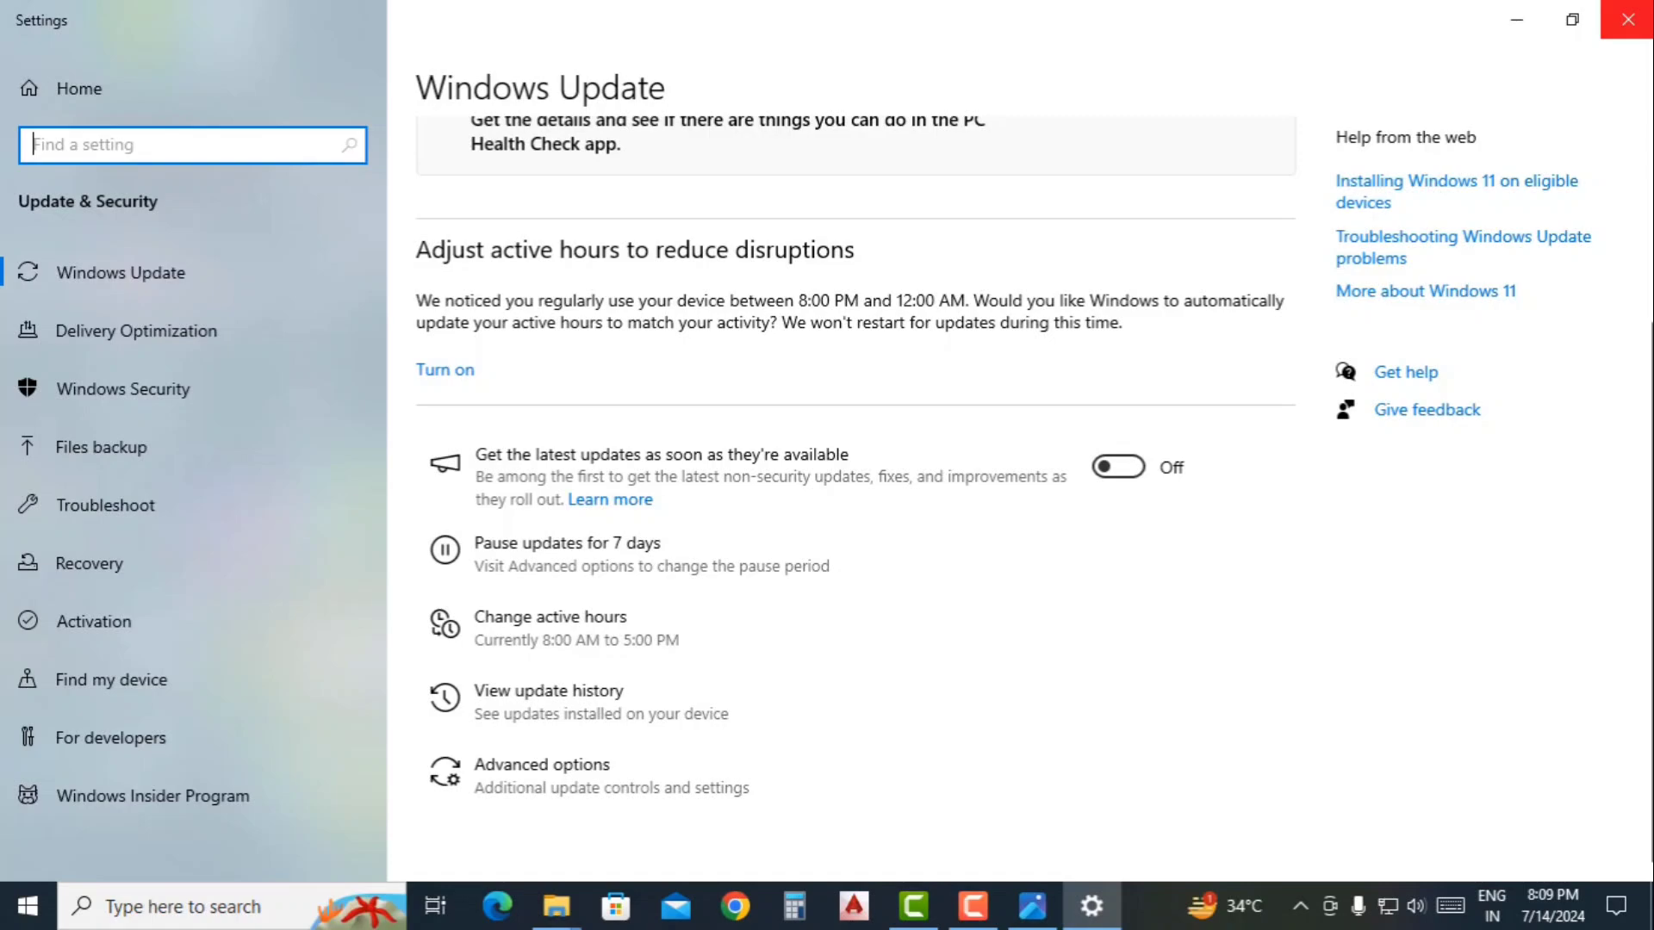
pyautogui.scroll(3, 862, 482)
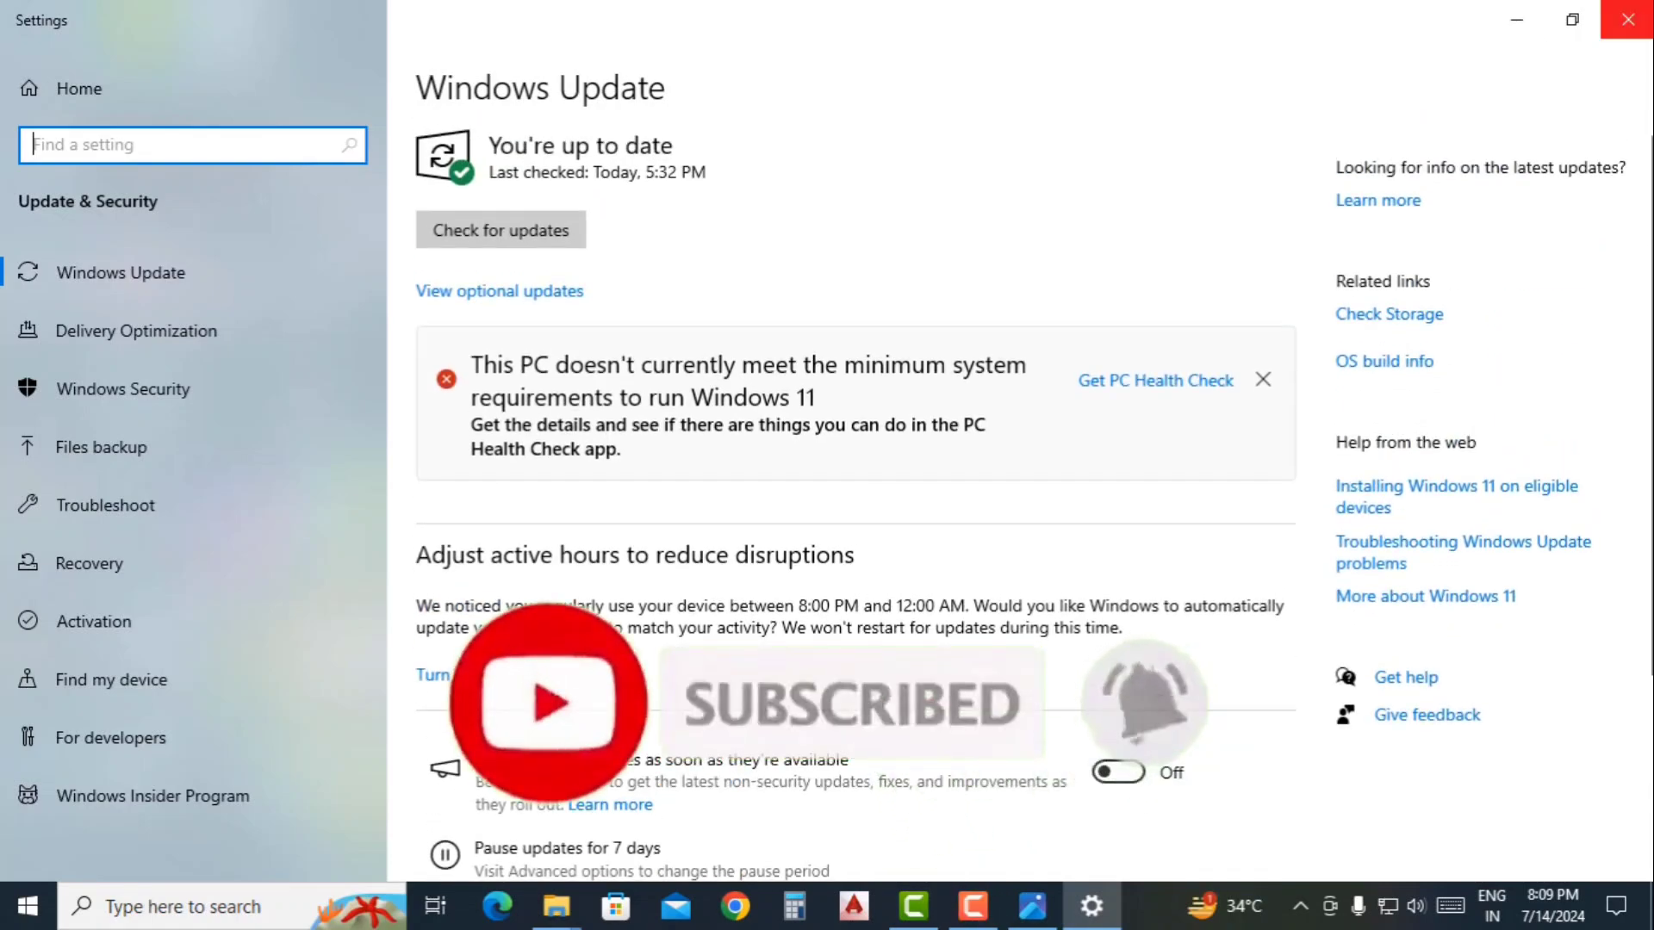
pyautogui.click(1628, 19)
# Open Task Manager maximized, examine the running apps and background processes for resource usage, and close it.
pyautogui.rightClick(1106, 906)
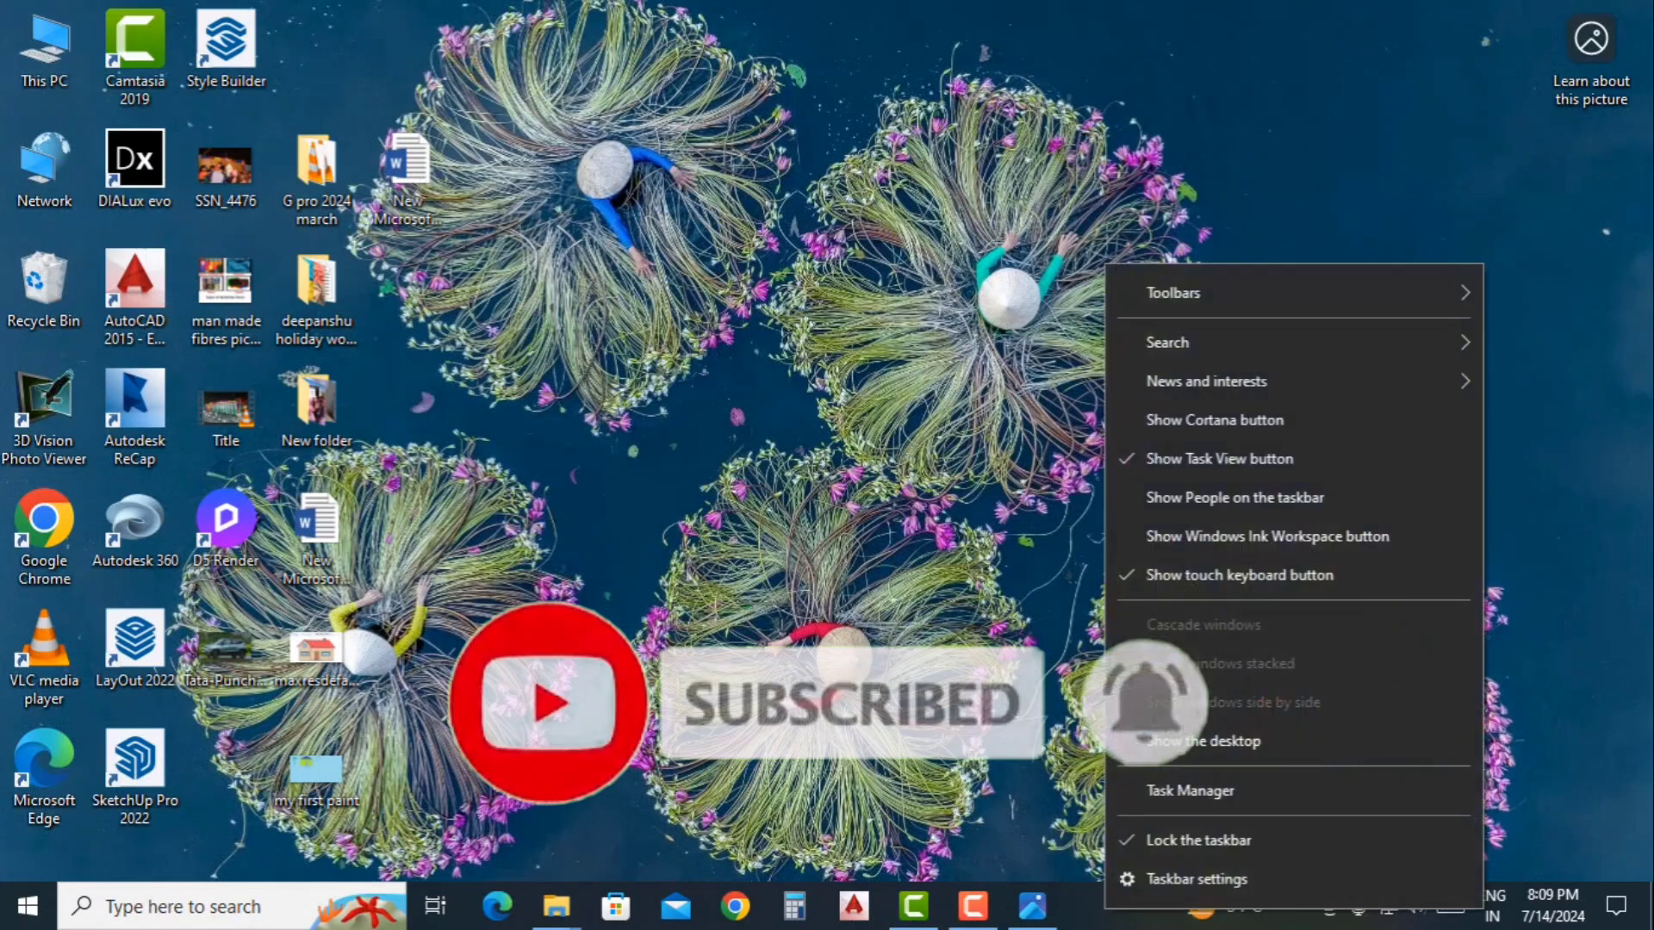
pyautogui.click(1214, 791)
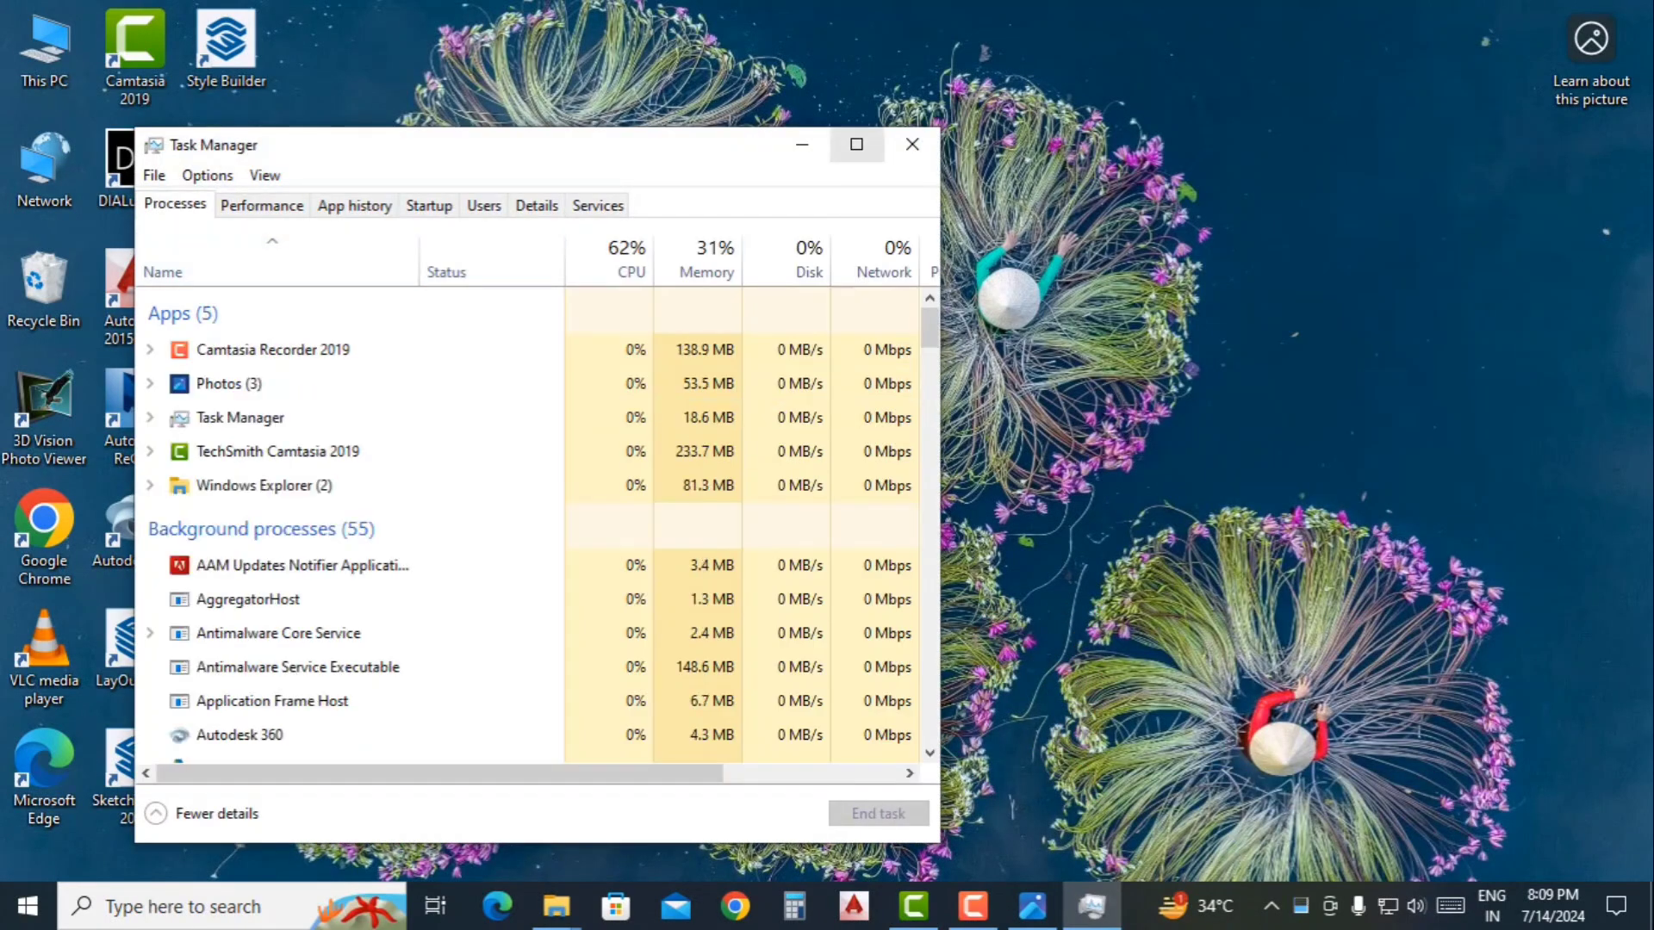
pyautogui.click(856, 144)
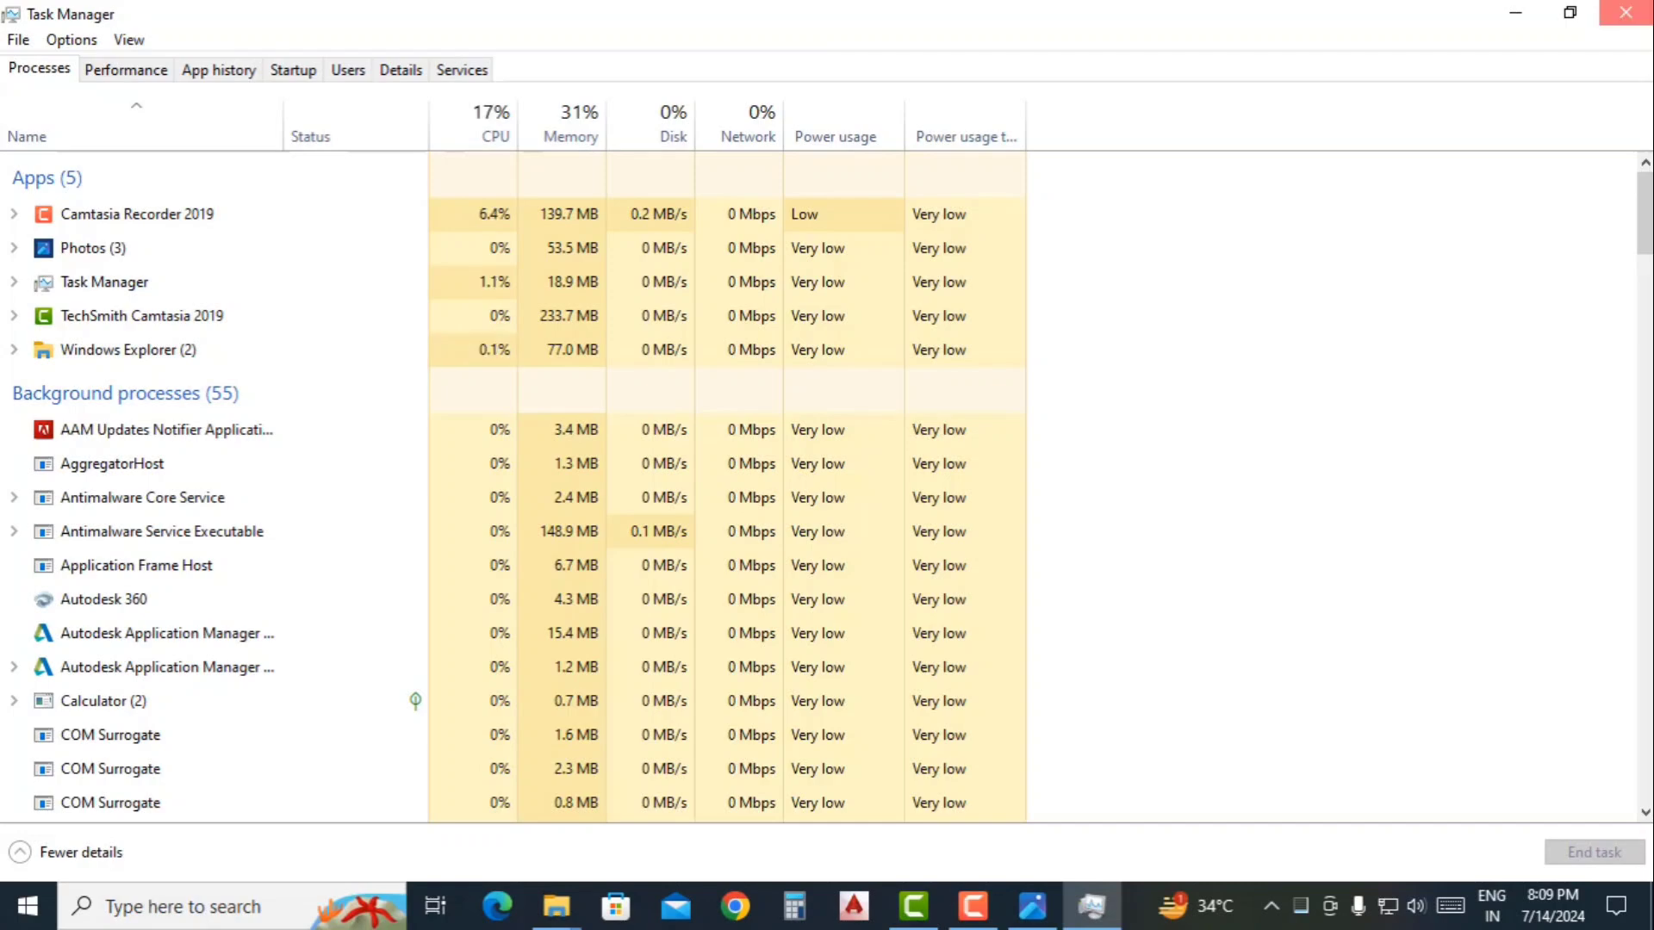
pyautogui.hotkey('alt', 'F4')
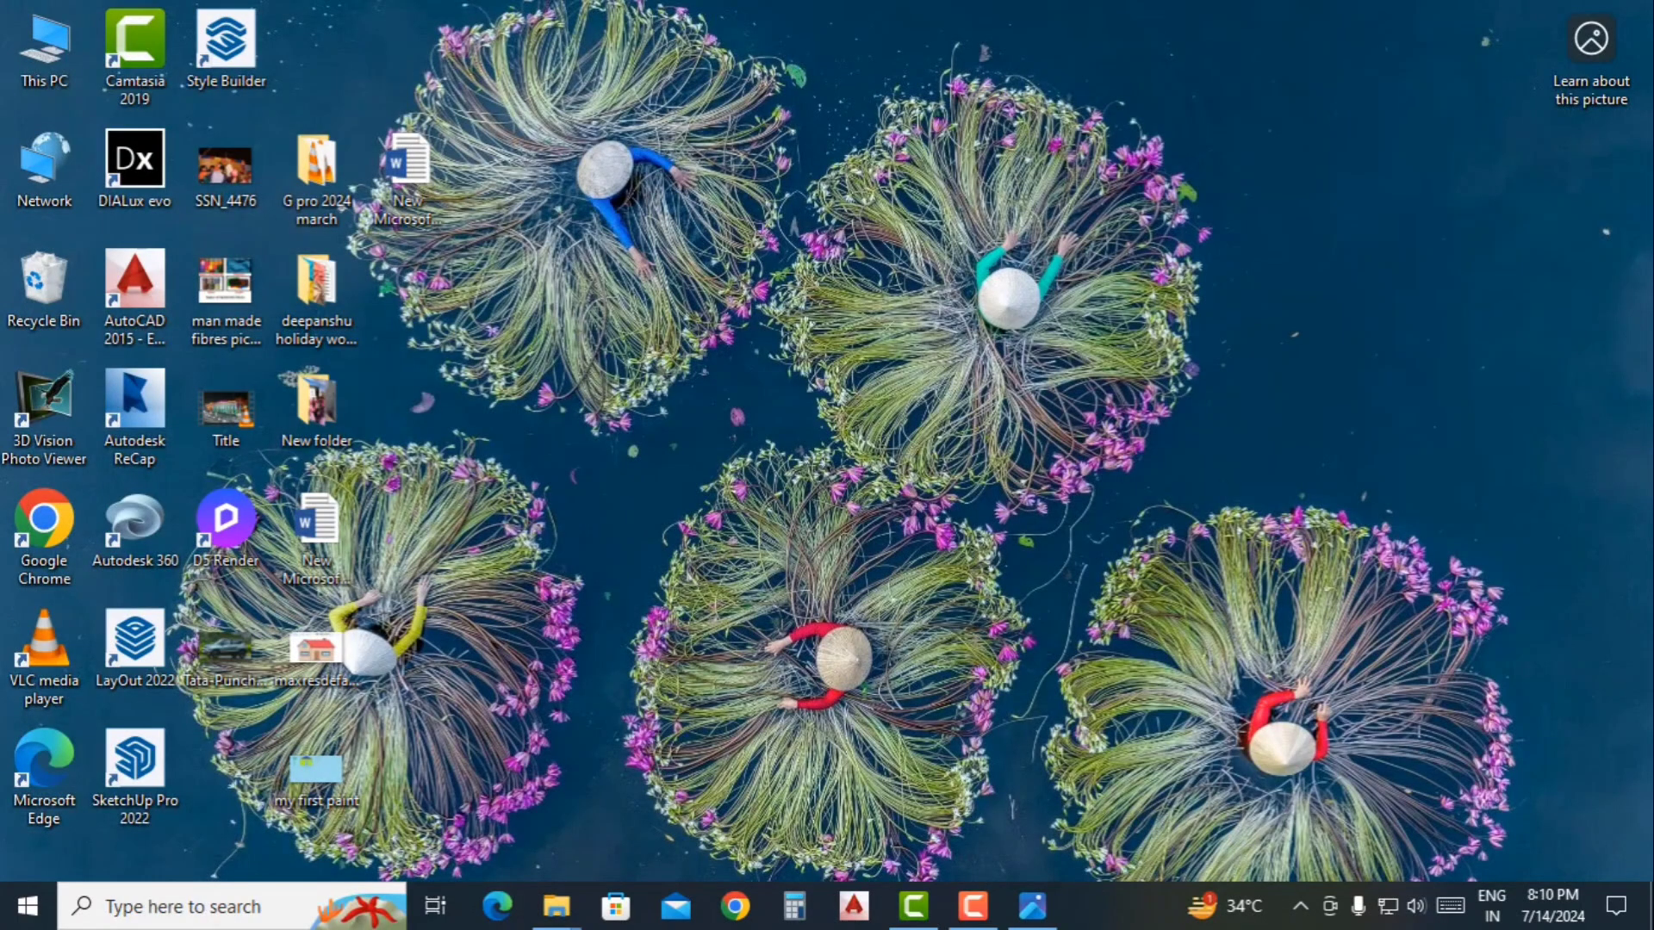
# Check the free space of the drives in This PC, and permanently empty the Recycle Bin.
pyautogui.doubleClick(44, 48)
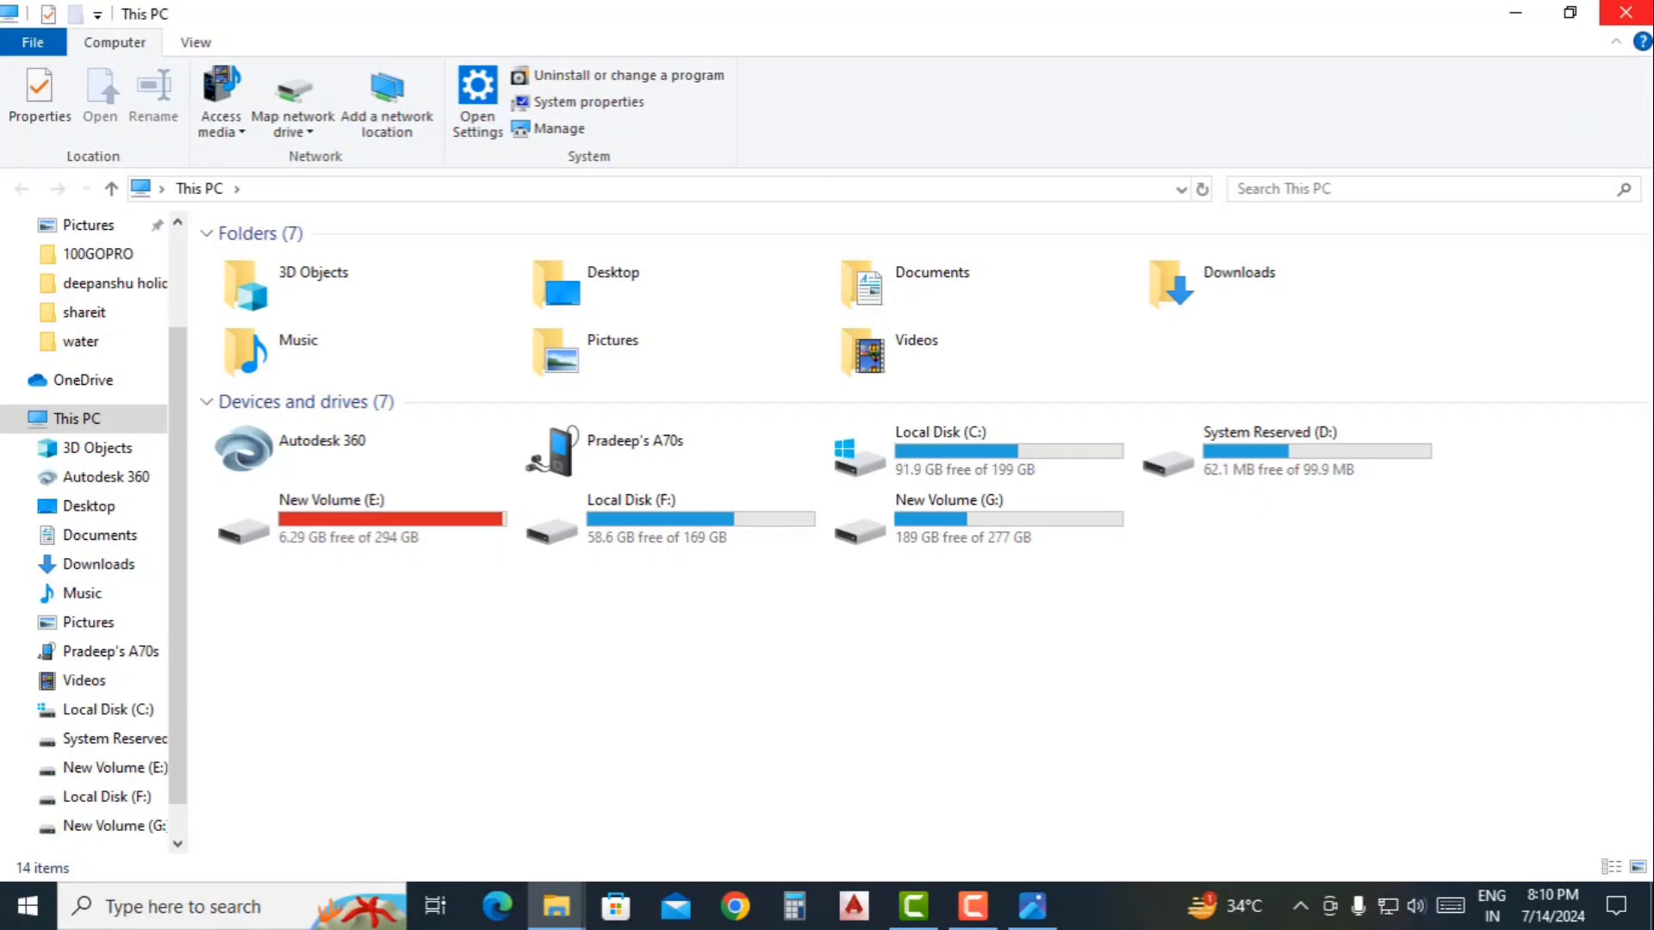
pyautogui.click(1624, 12)
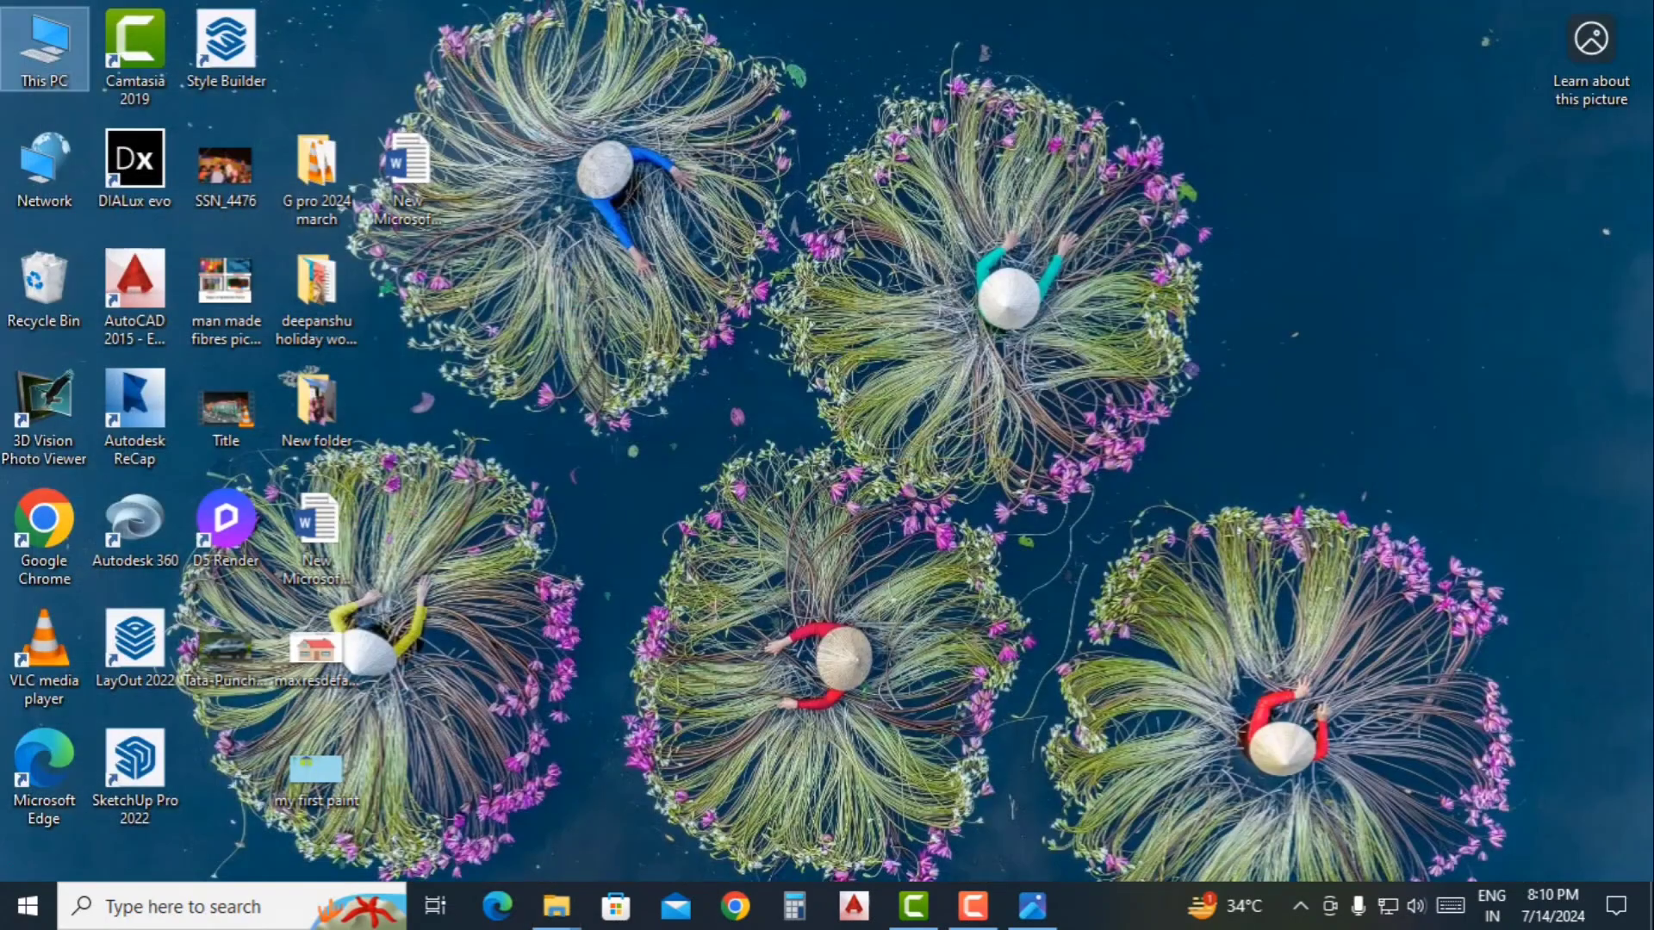
pyautogui.rightClick(45, 284)
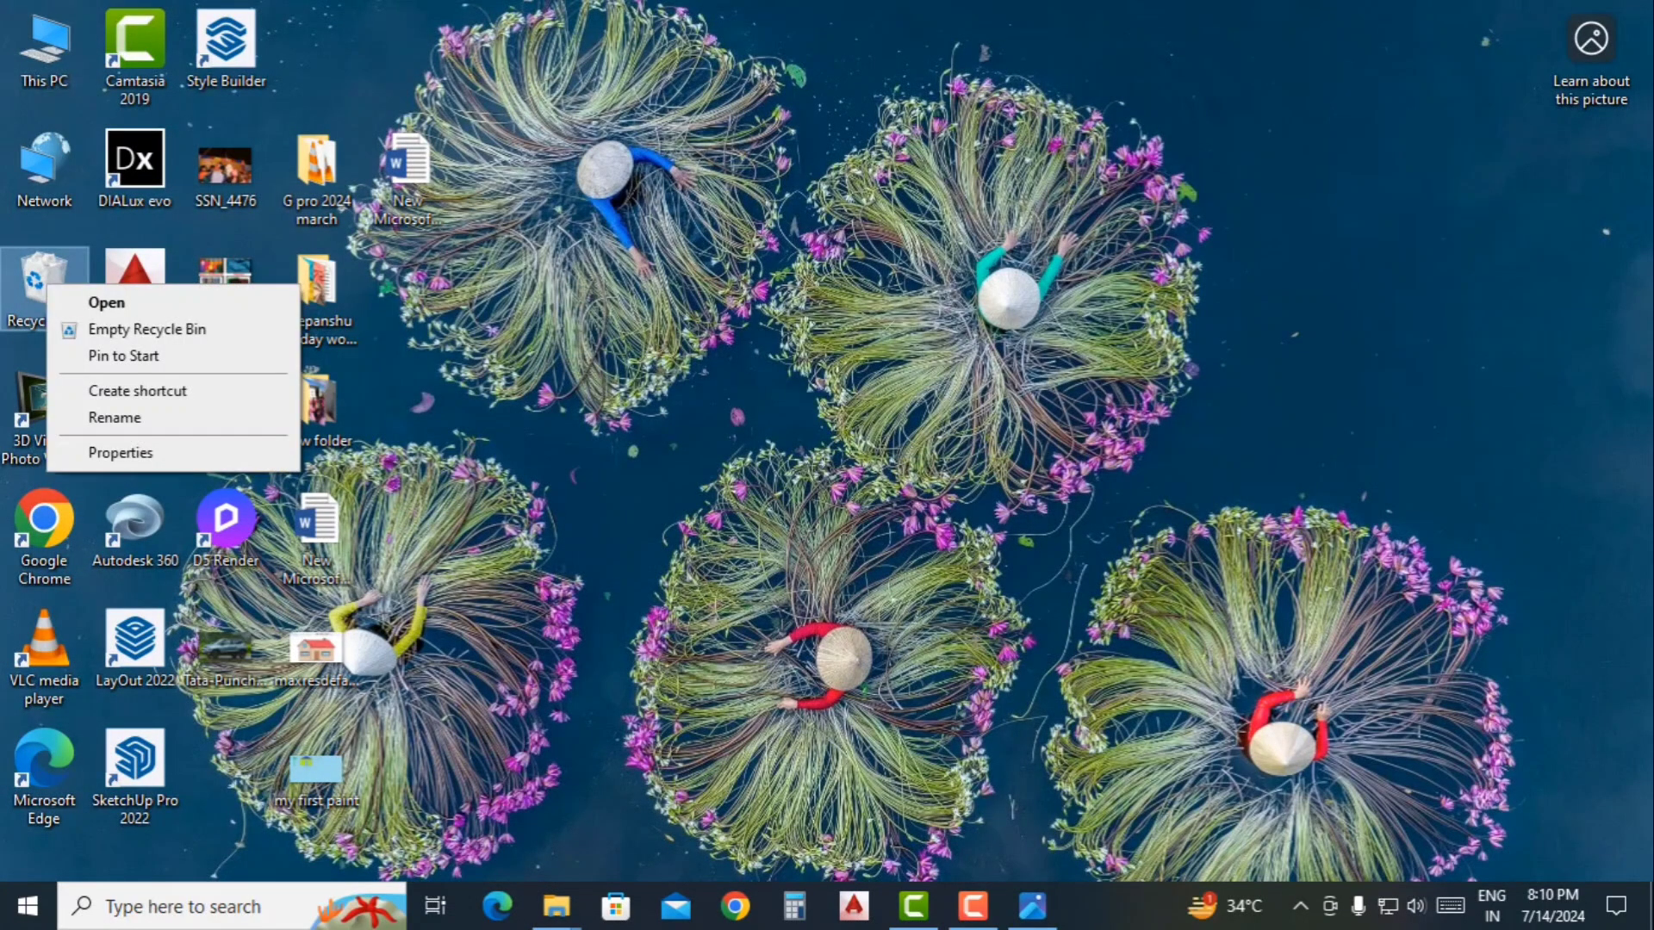
pyautogui.click(146, 329)
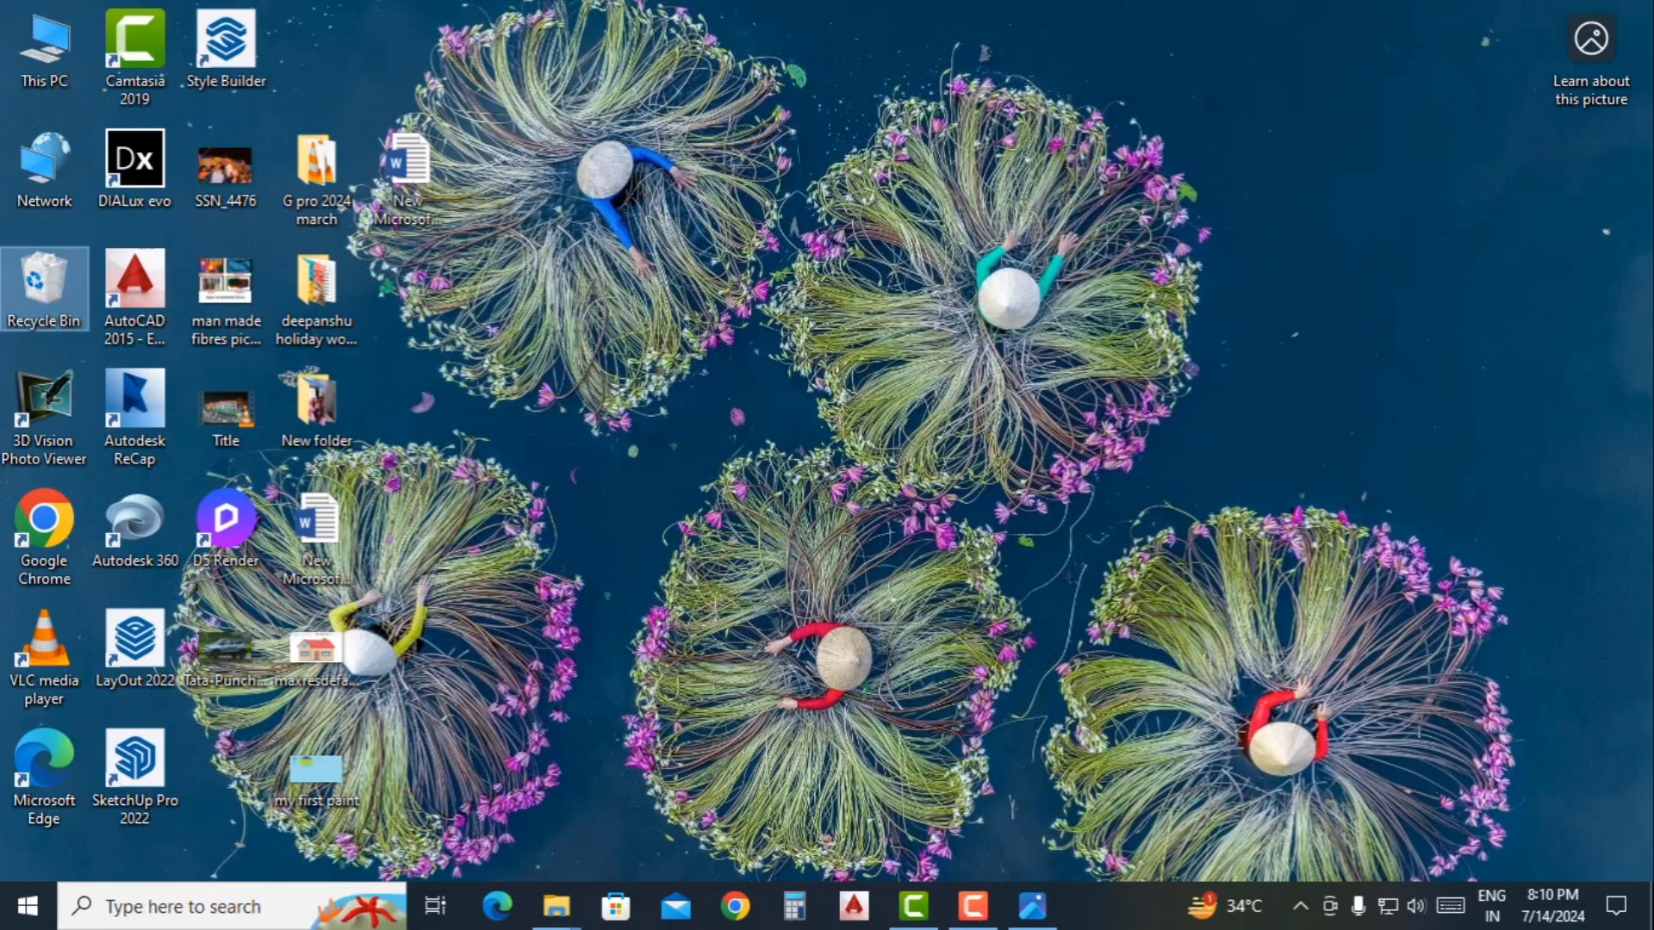
pyautogui.click(919, 471)
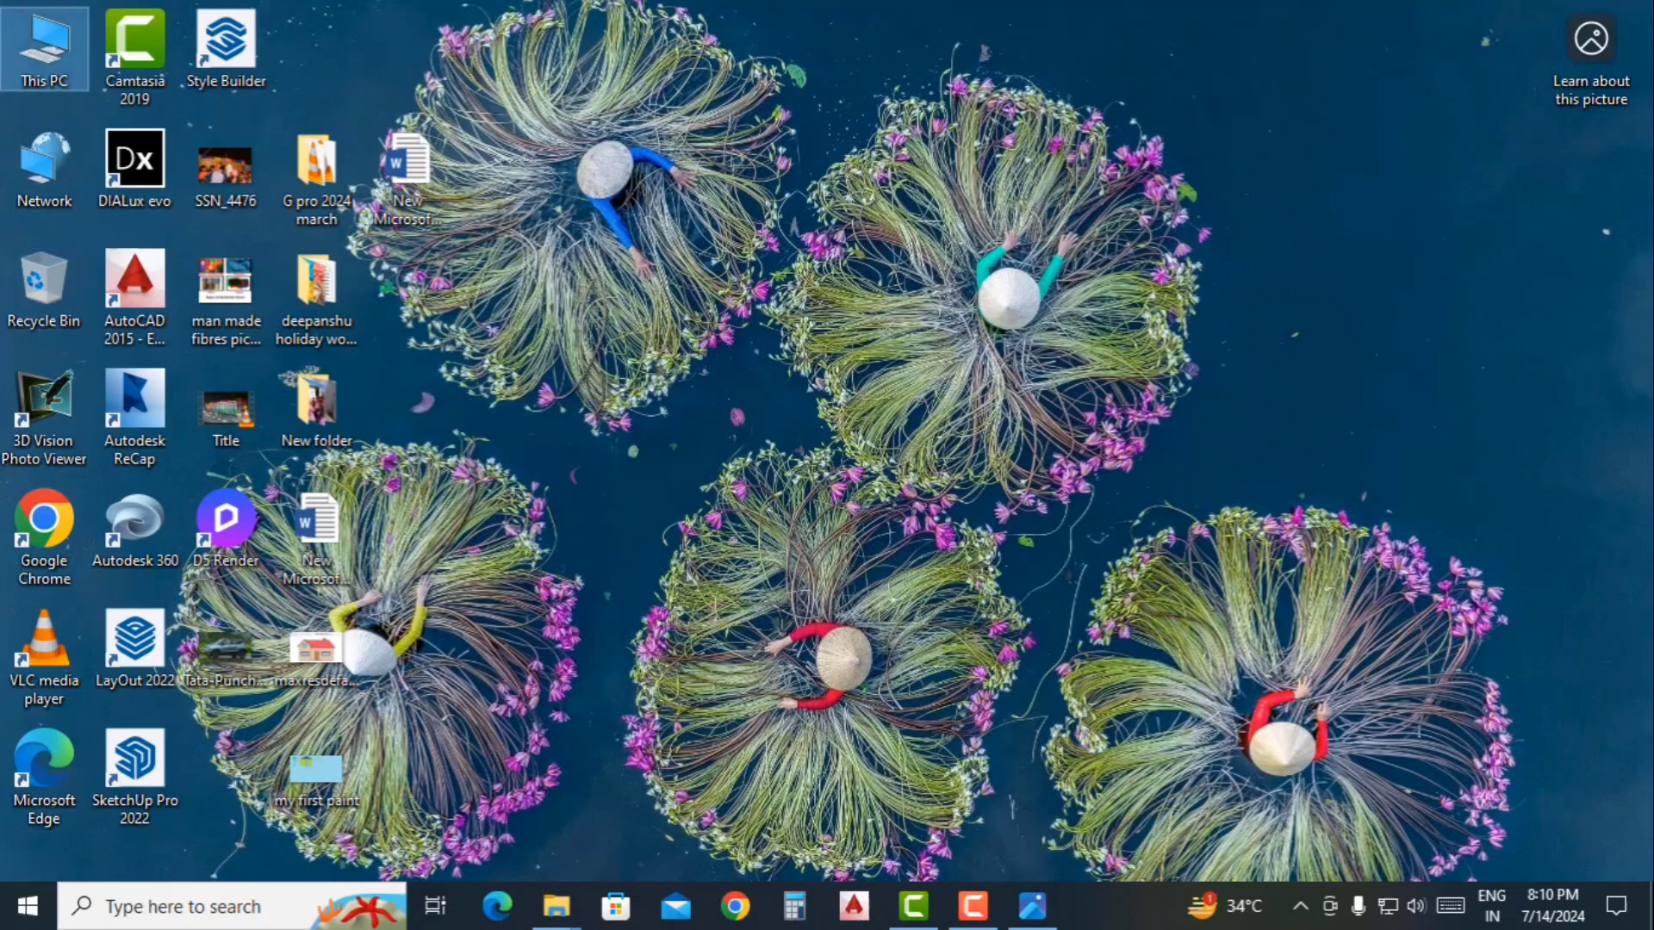
# Browse the contents of Local Disk (C:) and the aro folder on New Volume (G:), and return to This PC.
pyautogui.doubleClick(44, 47)
pyautogui.doubleClick(862, 452)
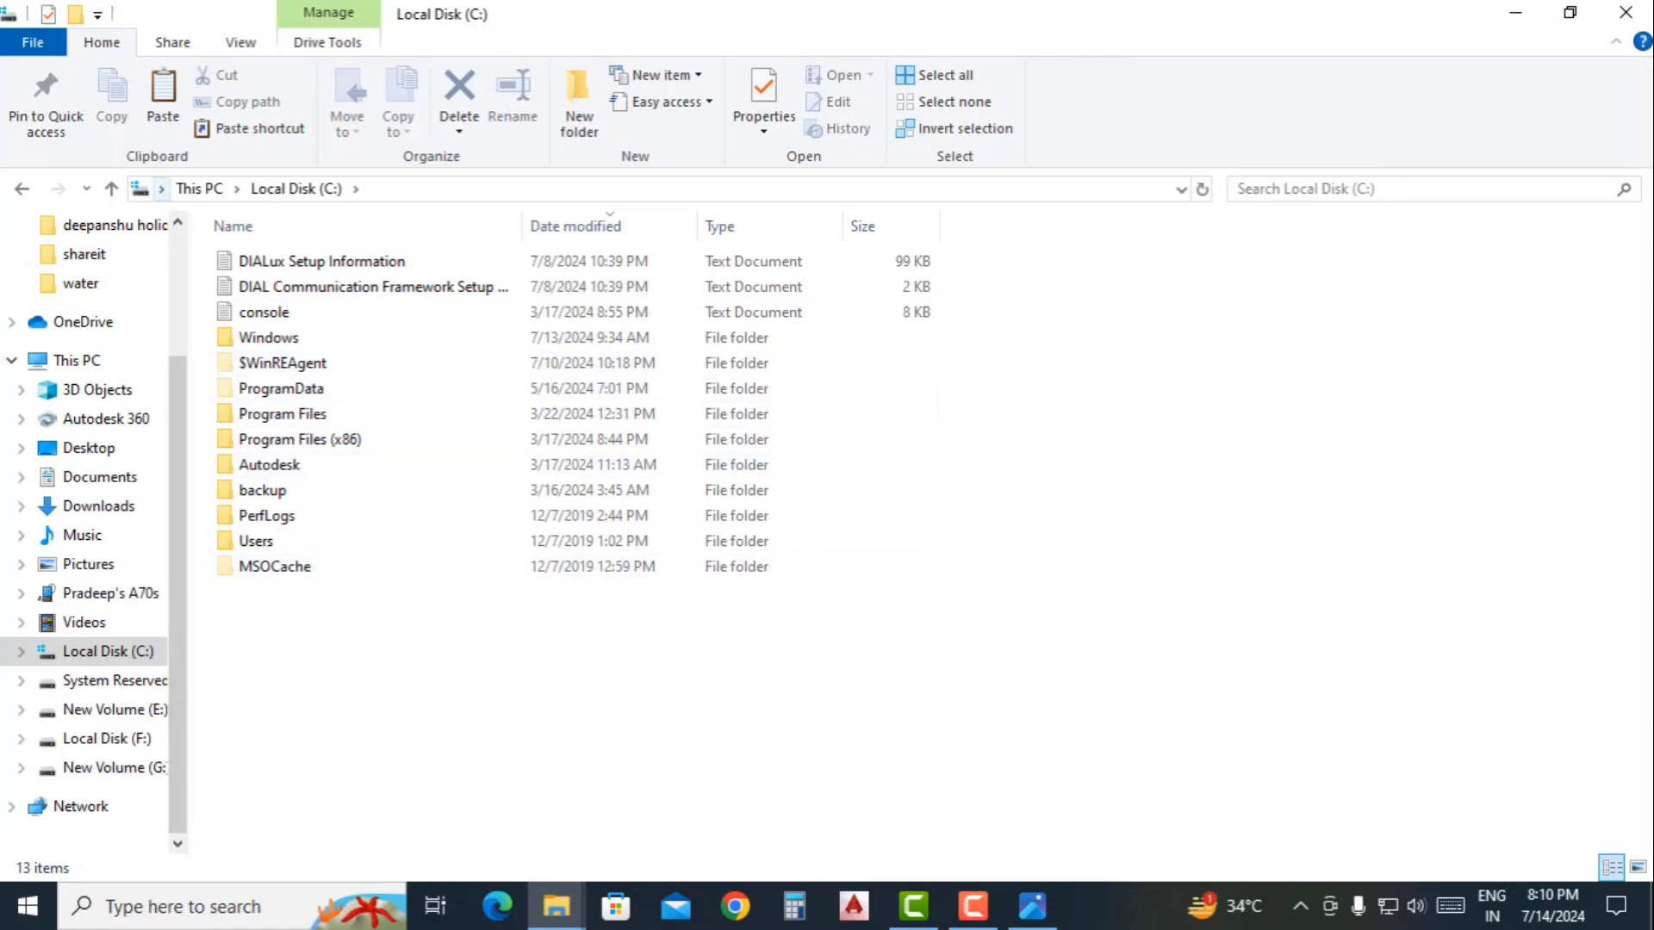
pyautogui.hotkey('alt', 'Up')
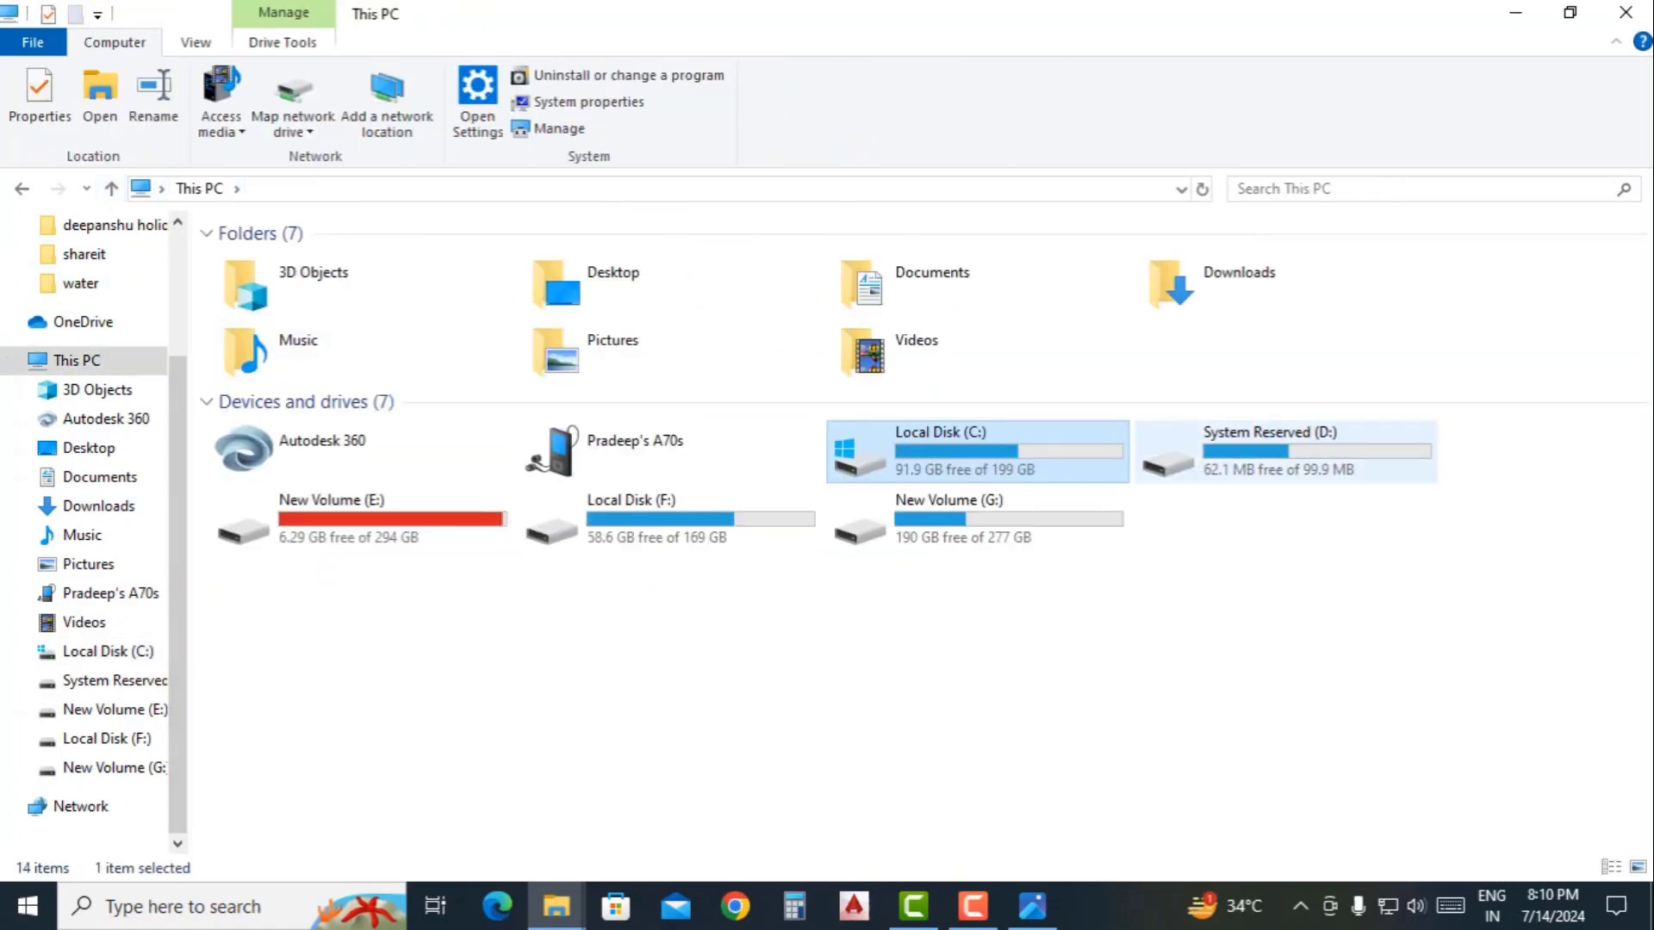
pyautogui.doubleClick(947, 517)
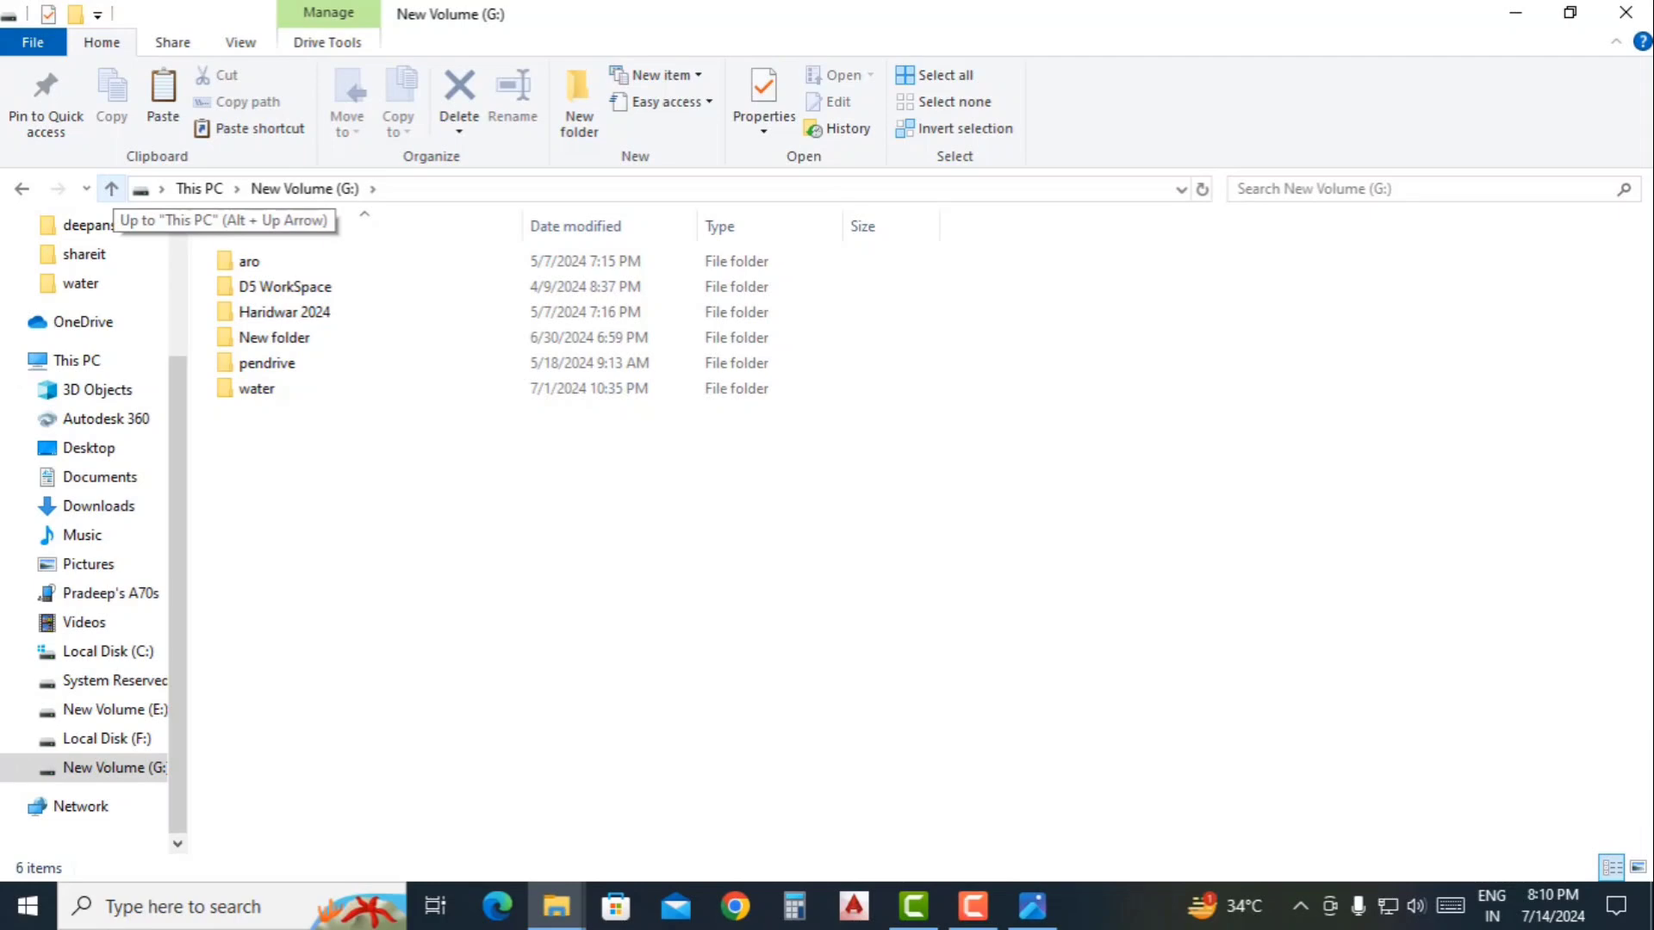
pyautogui.doubleClick(249, 261)
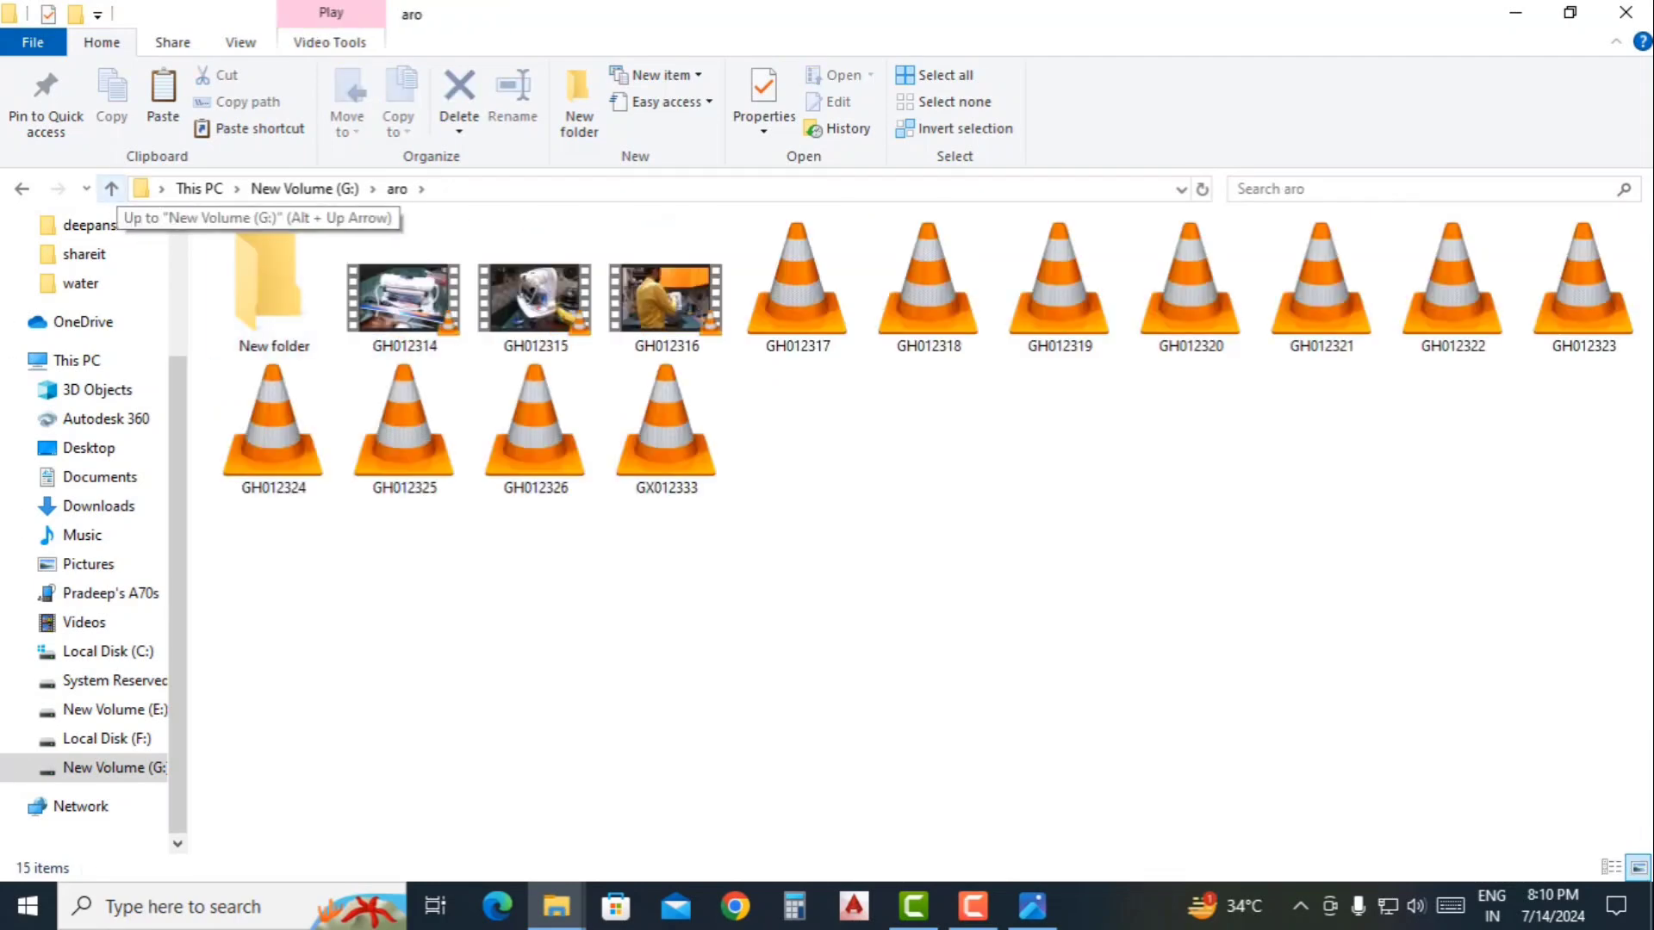
pyautogui.click(111, 188)
pyautogui.click(111, 189)
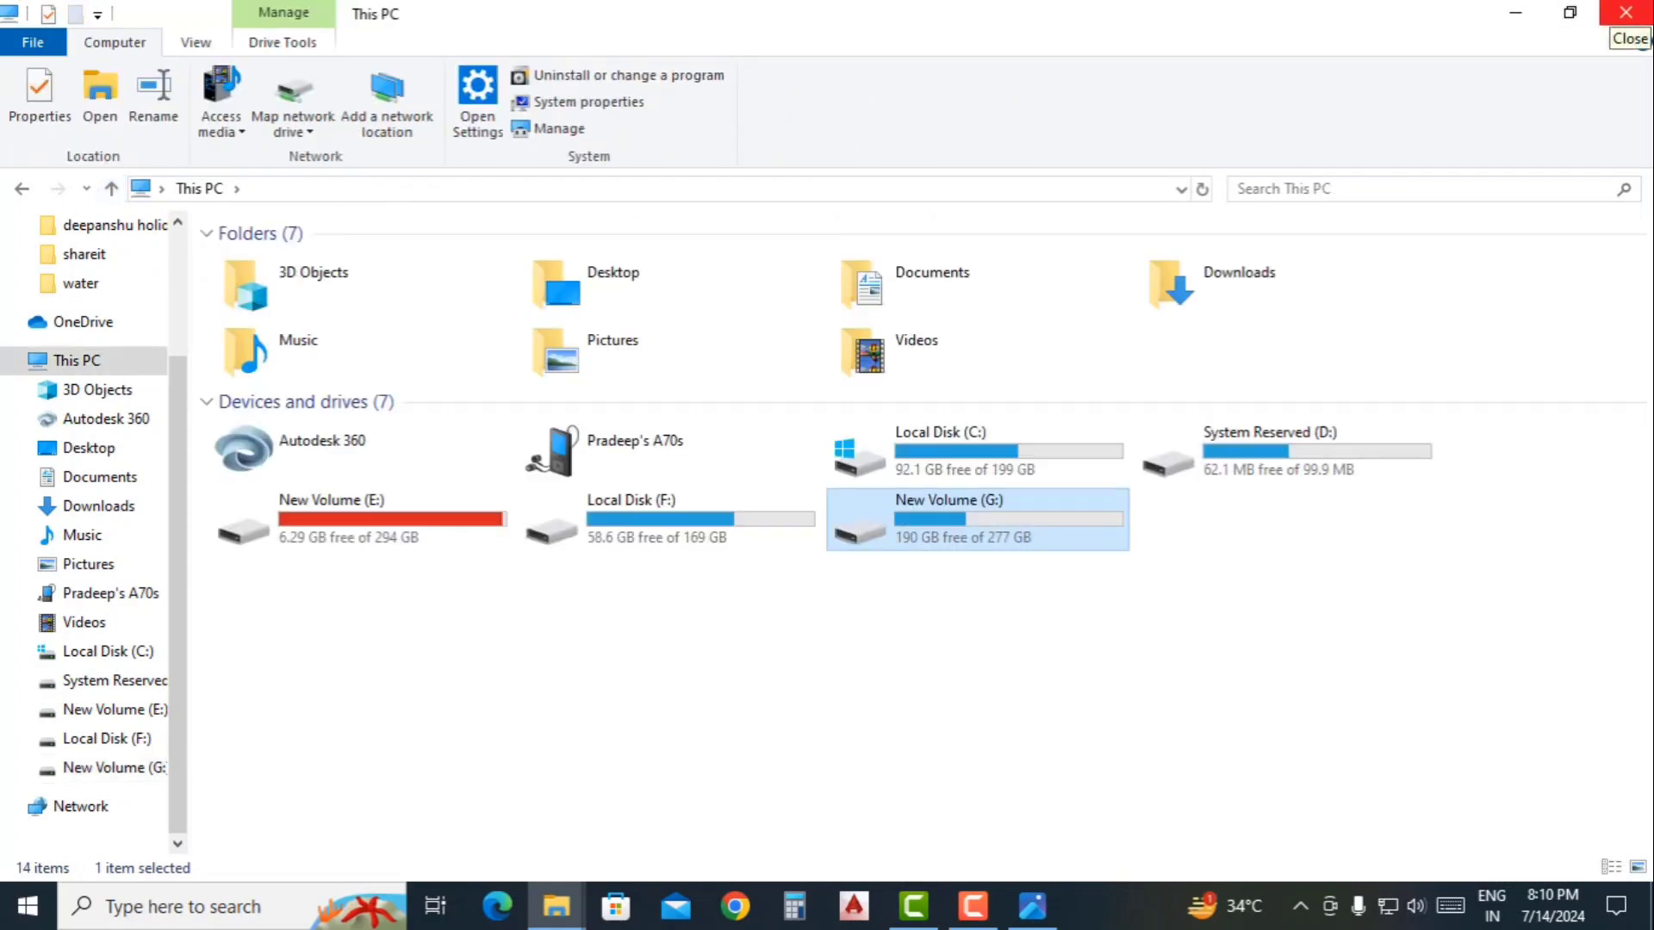
# Switch to Google Chrome, search for "windows 10 download", and open Microsoft's Download Windows 10 Disc Image (ISO File) page.
pyautogui.click(734, 906)
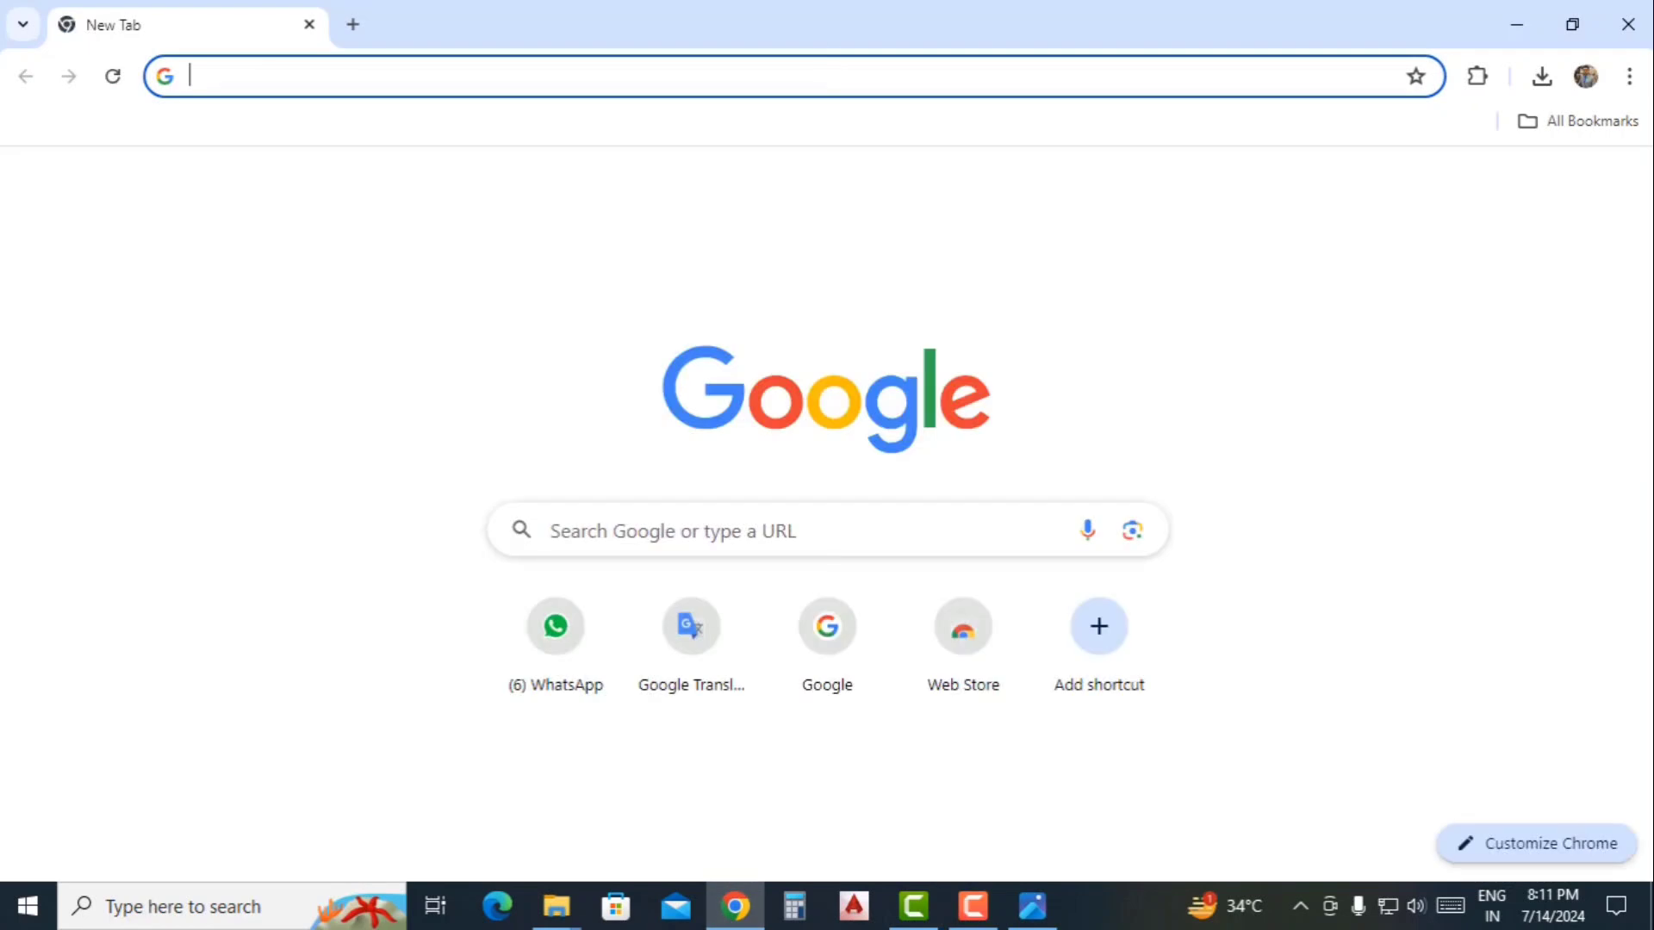
pyautogui.write('win')
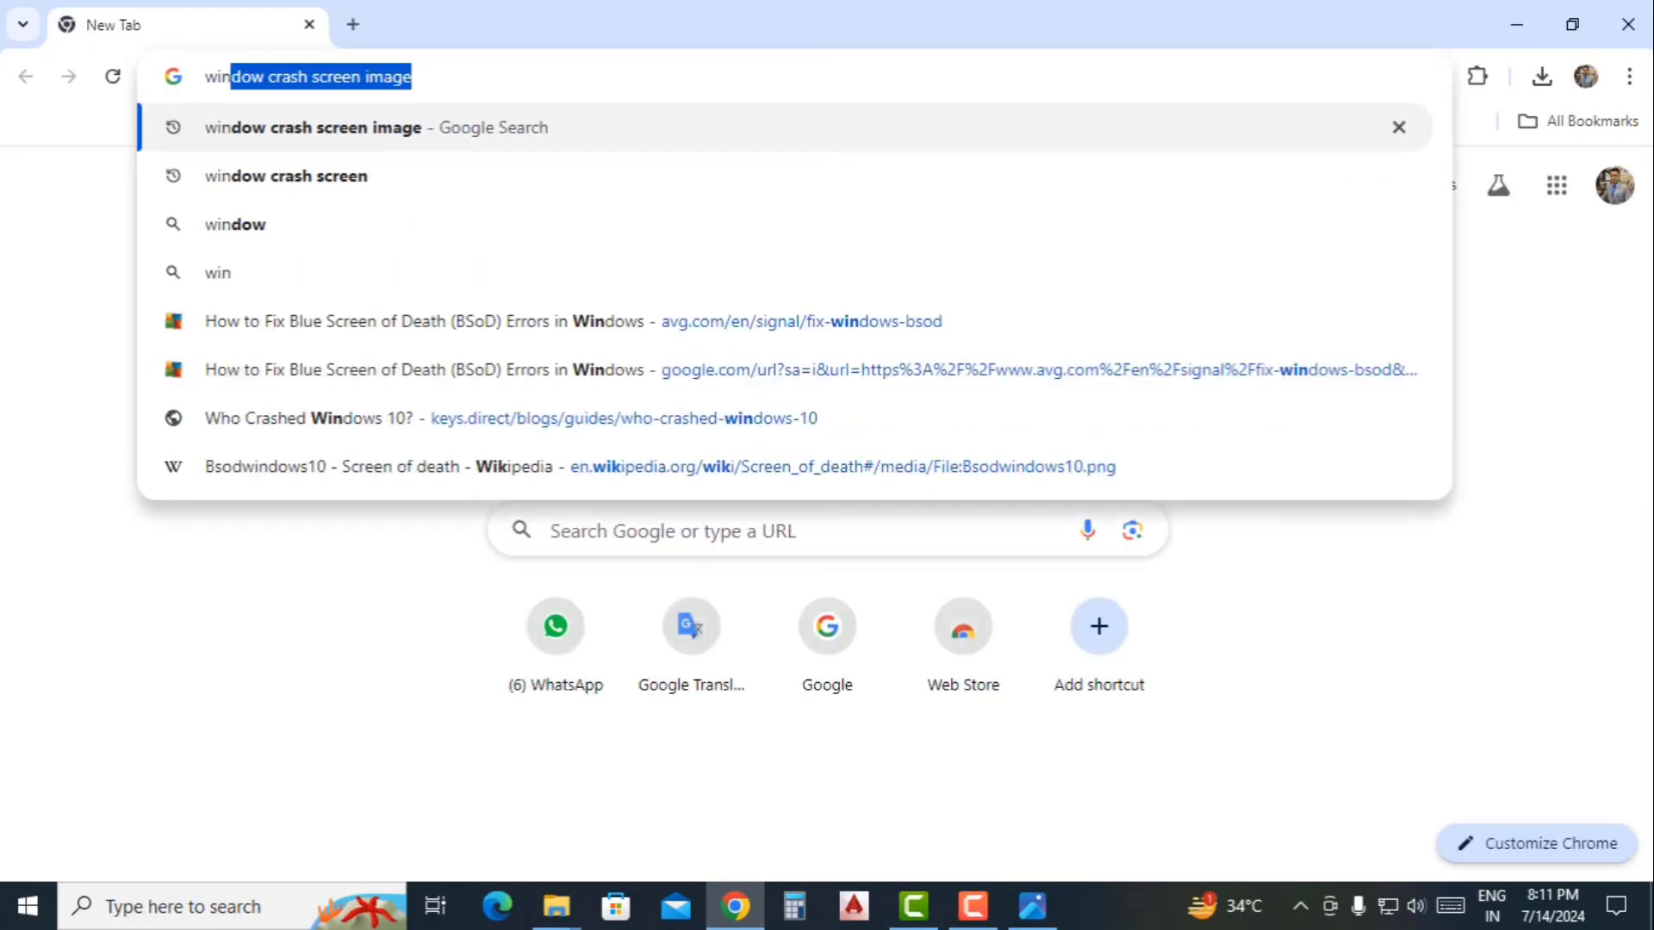
pyautogui.write('dows 10 dow')
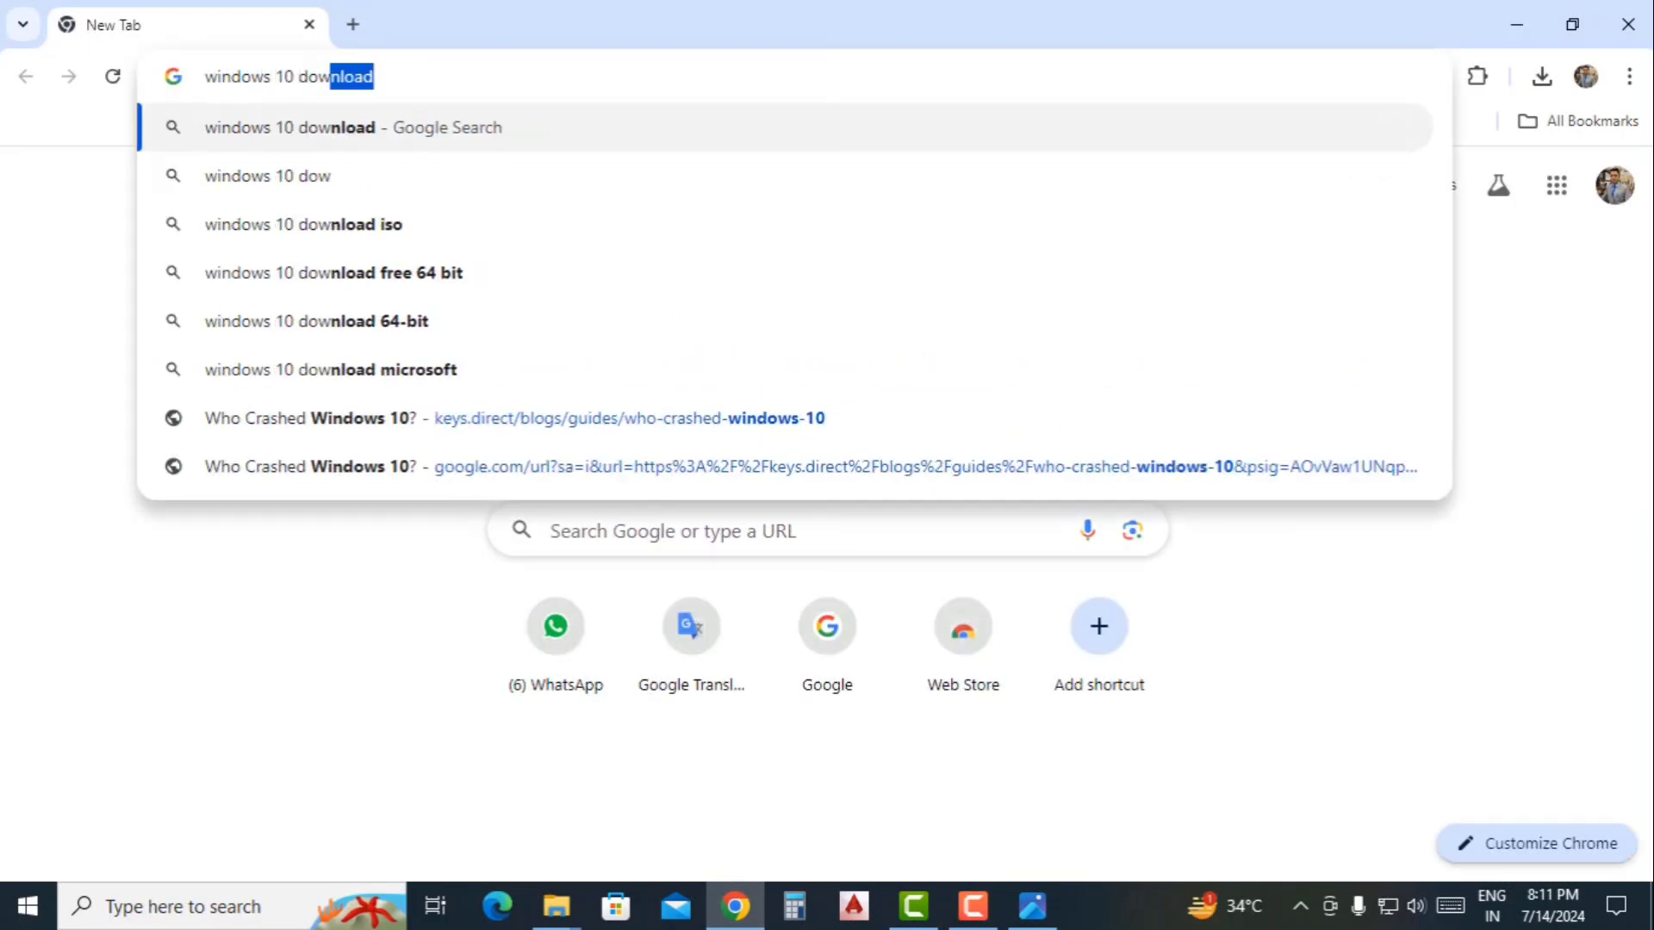
pyautogui.press('Return')
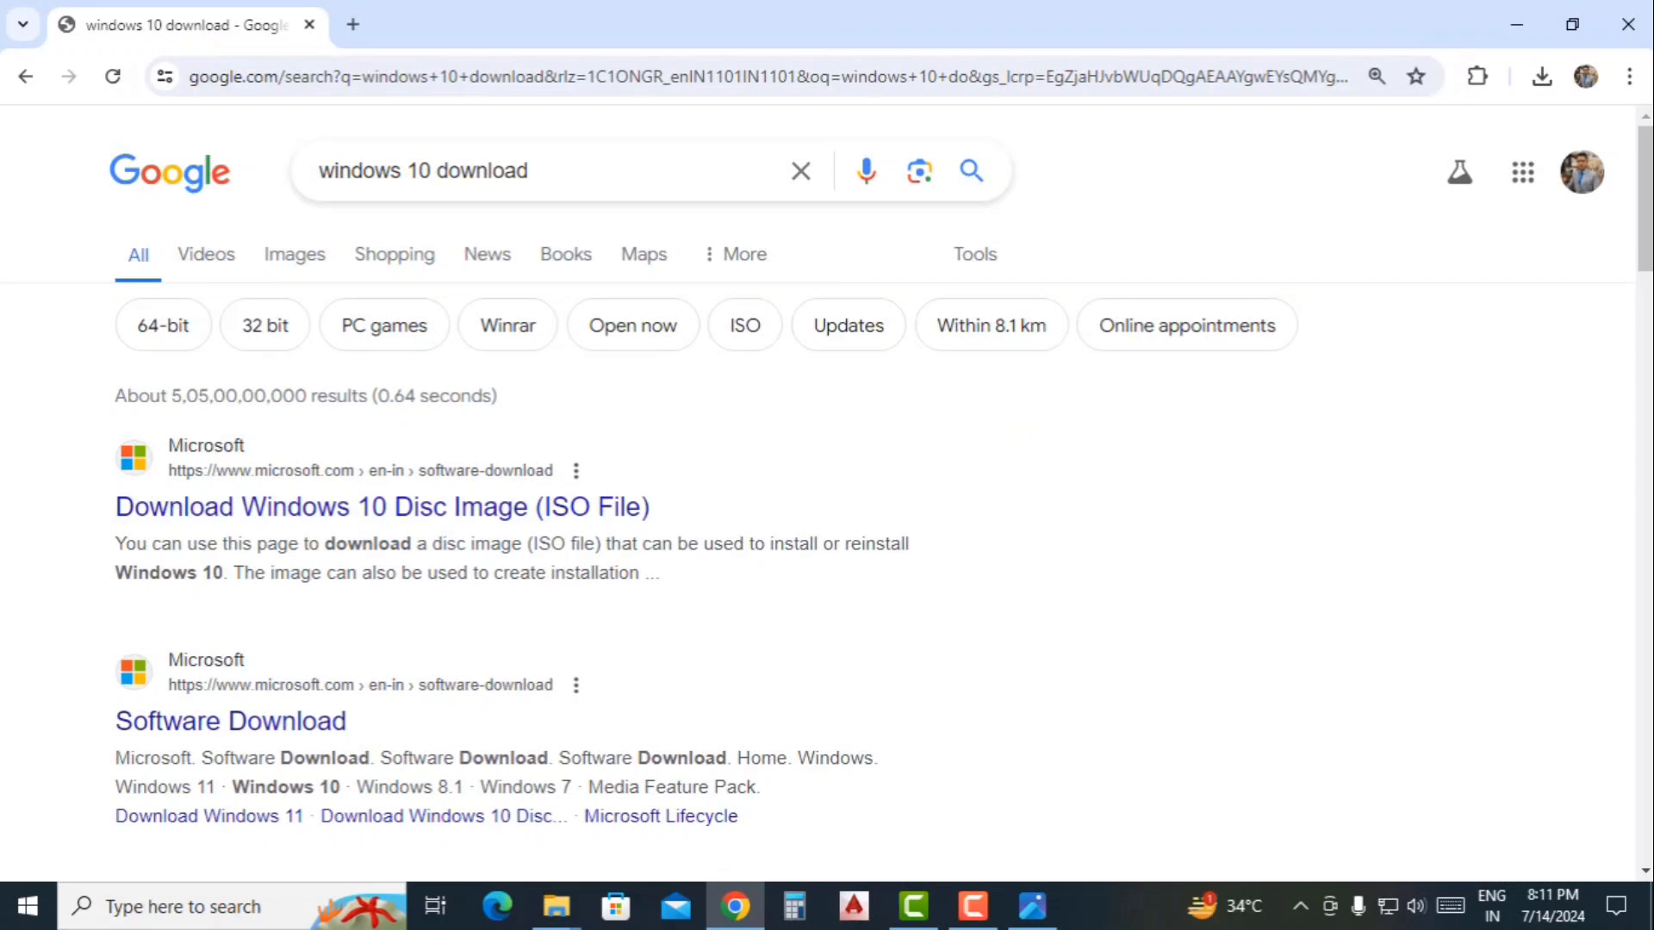
pyautogui.click(383, 507)
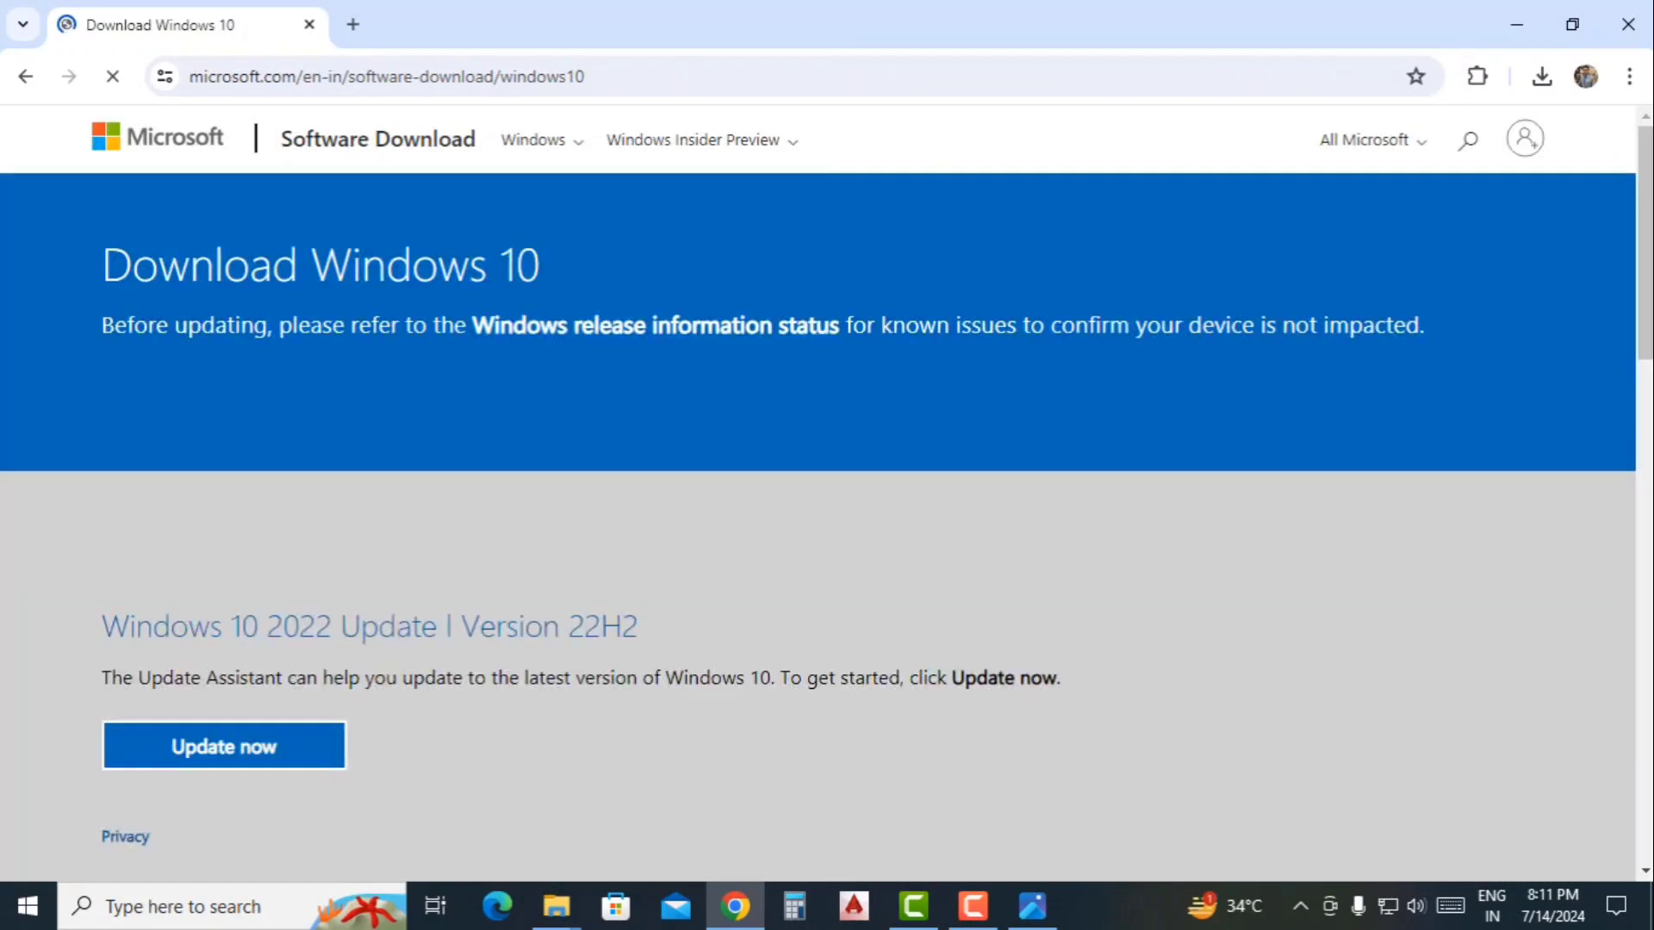
# Review the Windows 10 update and installation media tool sections of the download page, and minimize the browser.
pyautogui.scroll(-3, 819, 491)
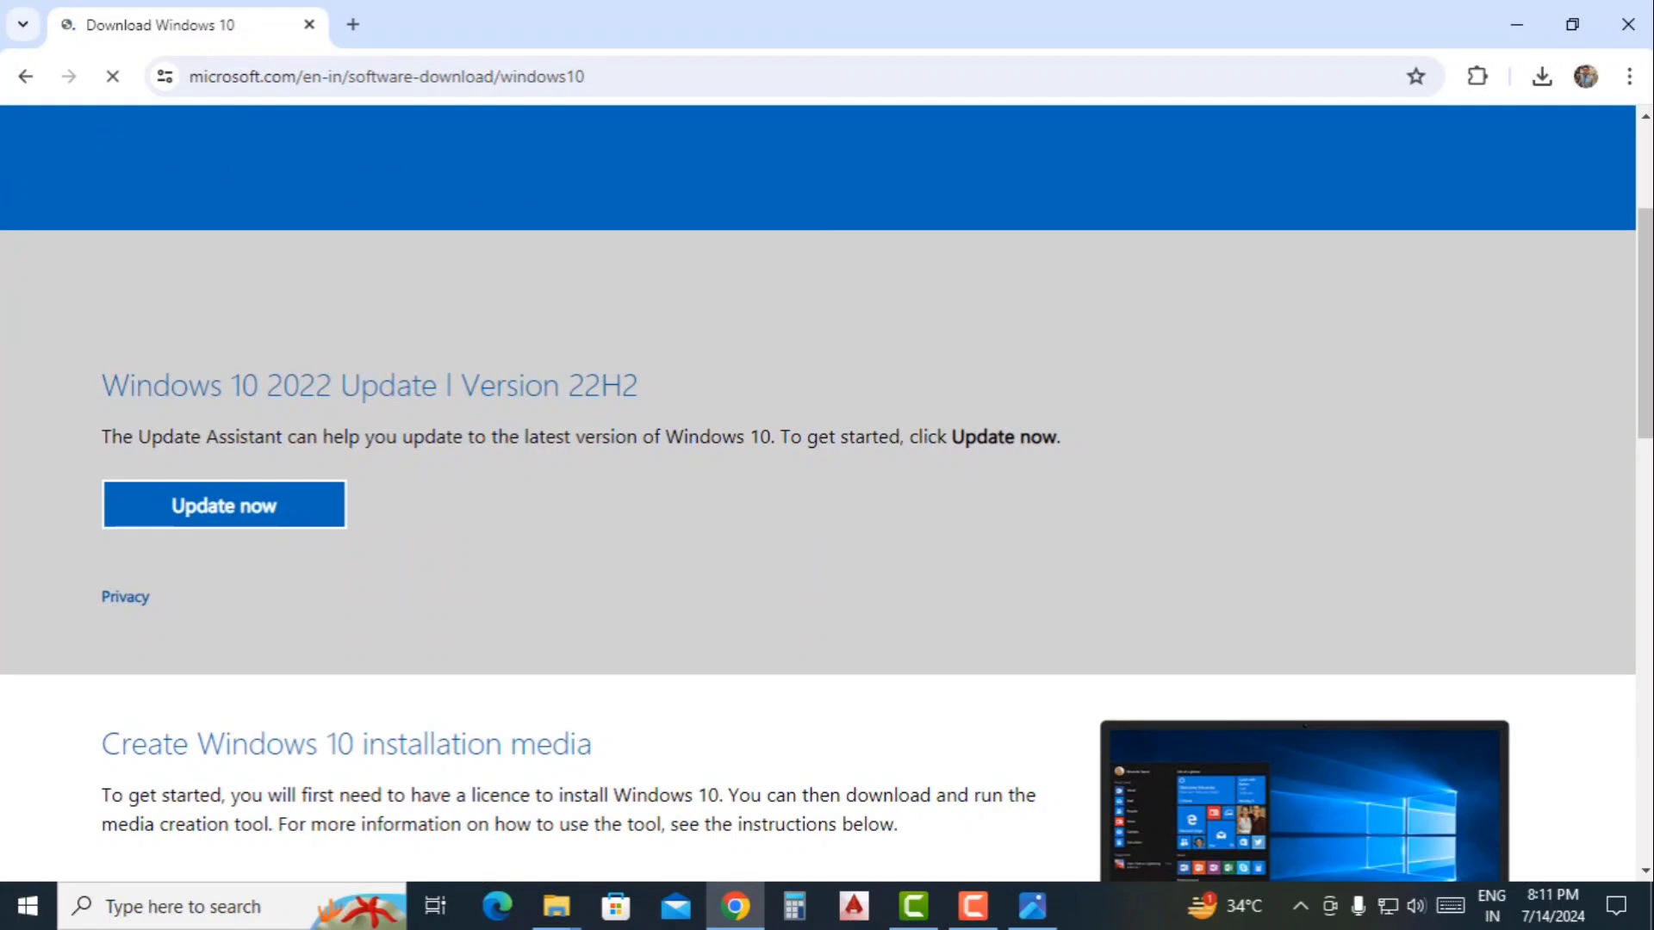
pyautogui.scroll(-4, 224, 508)
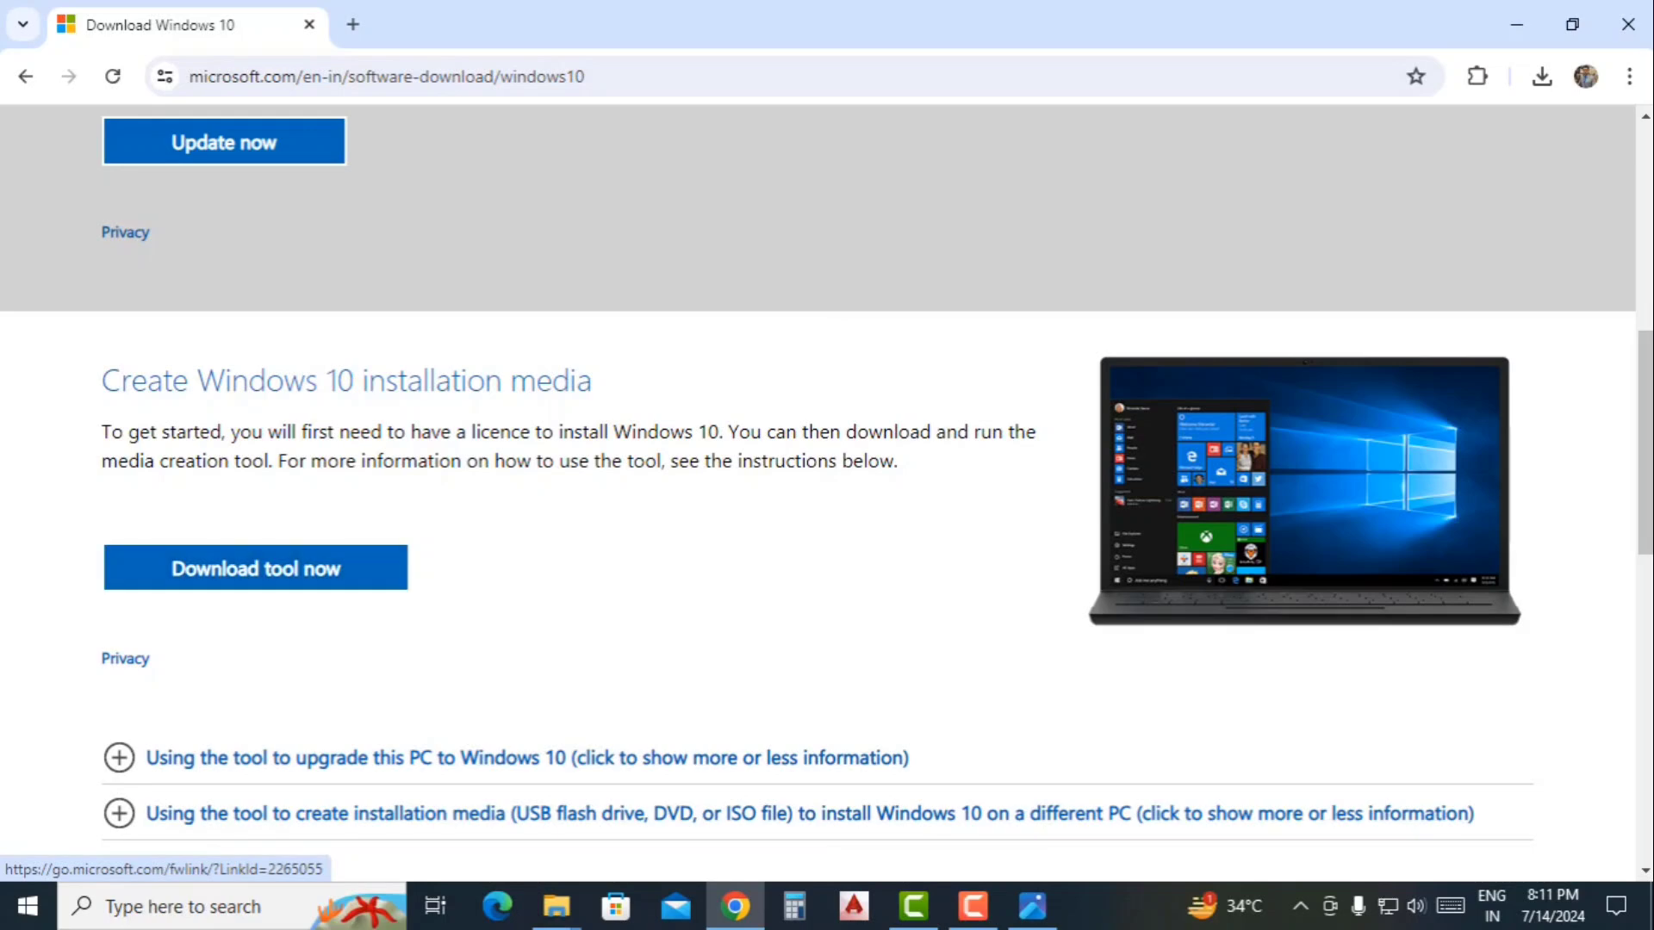
pyautogui.scroll(-1, 819, 491)
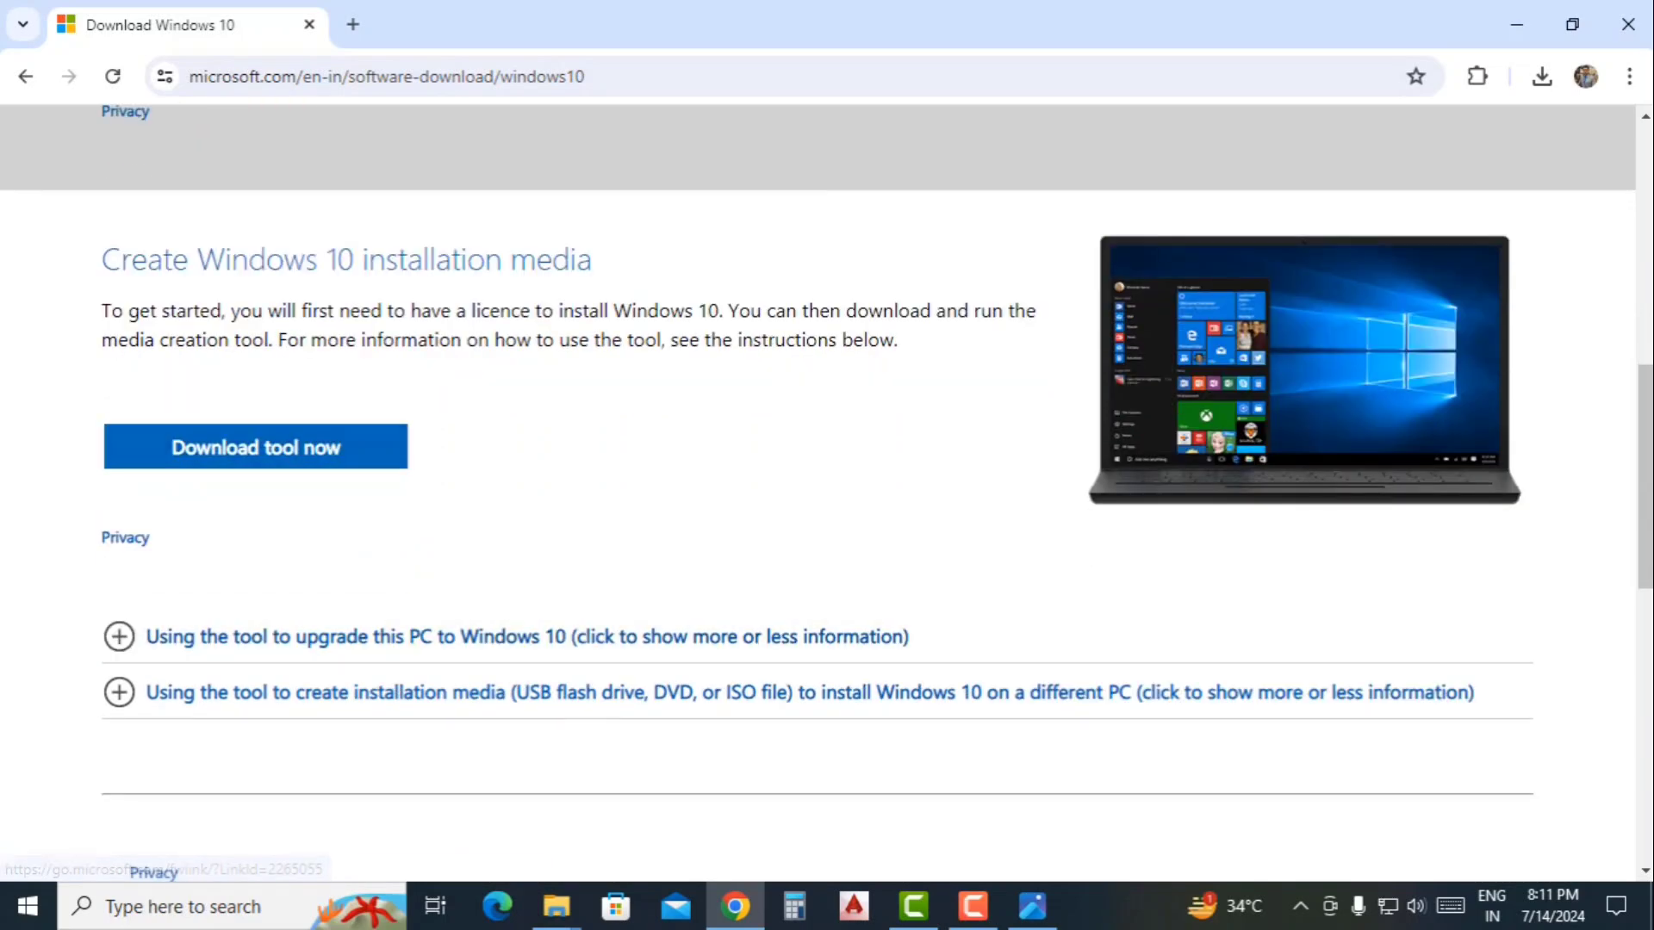
pyautogui.scroll(1, 819, 491)
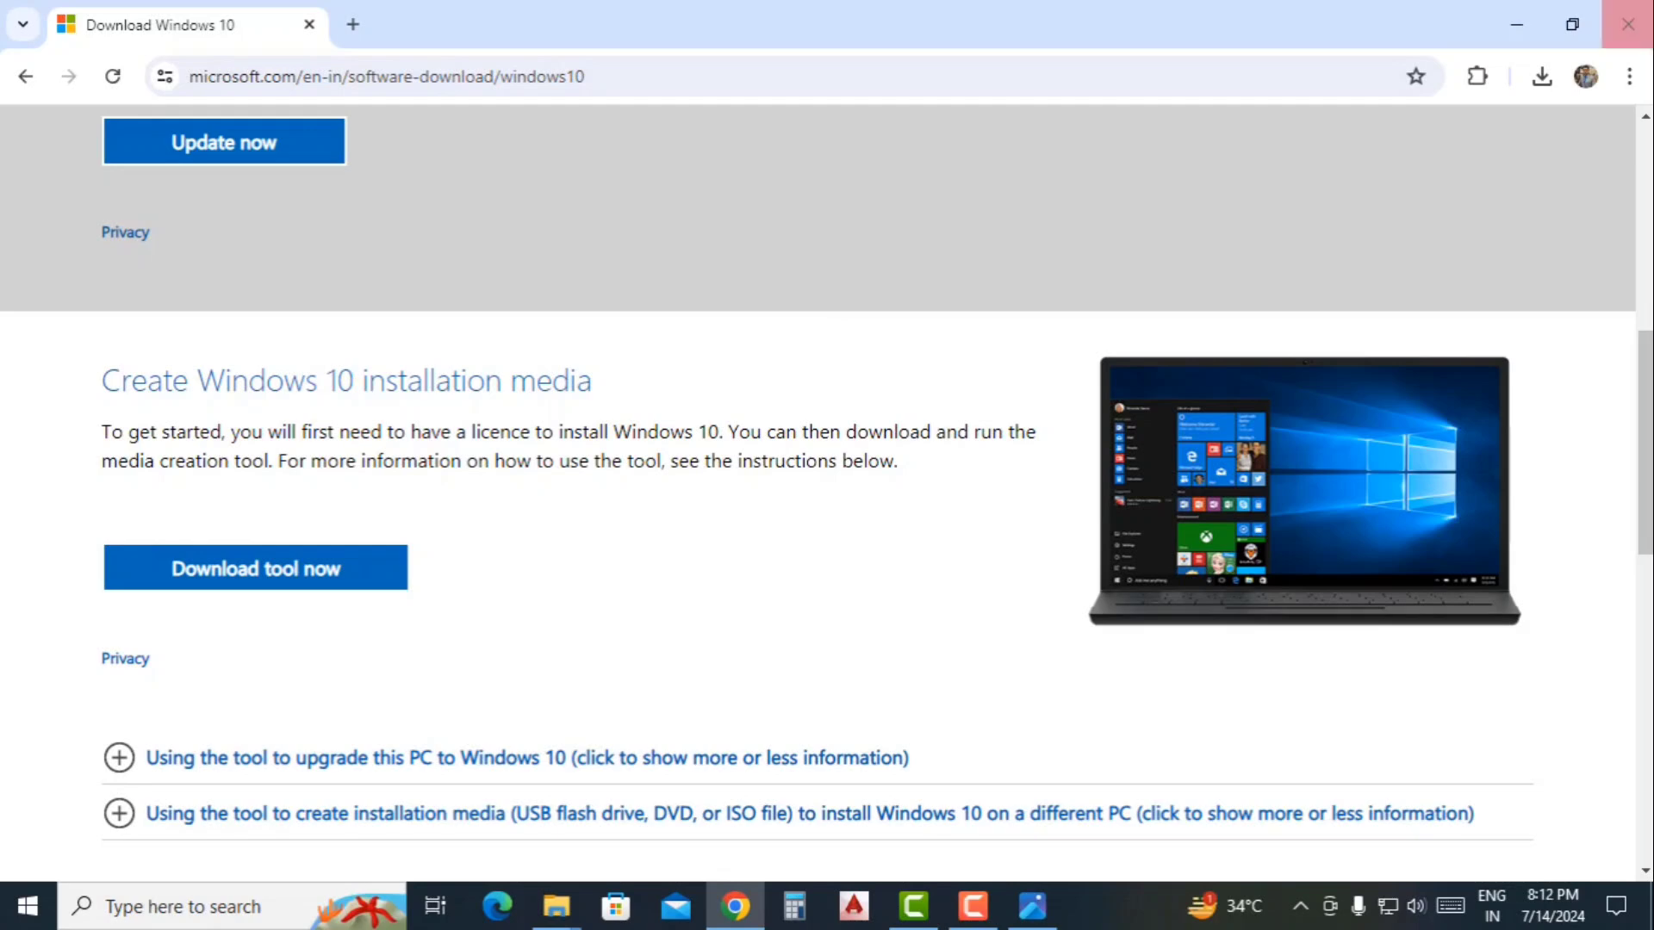
pyautogui.click(1517, 24)
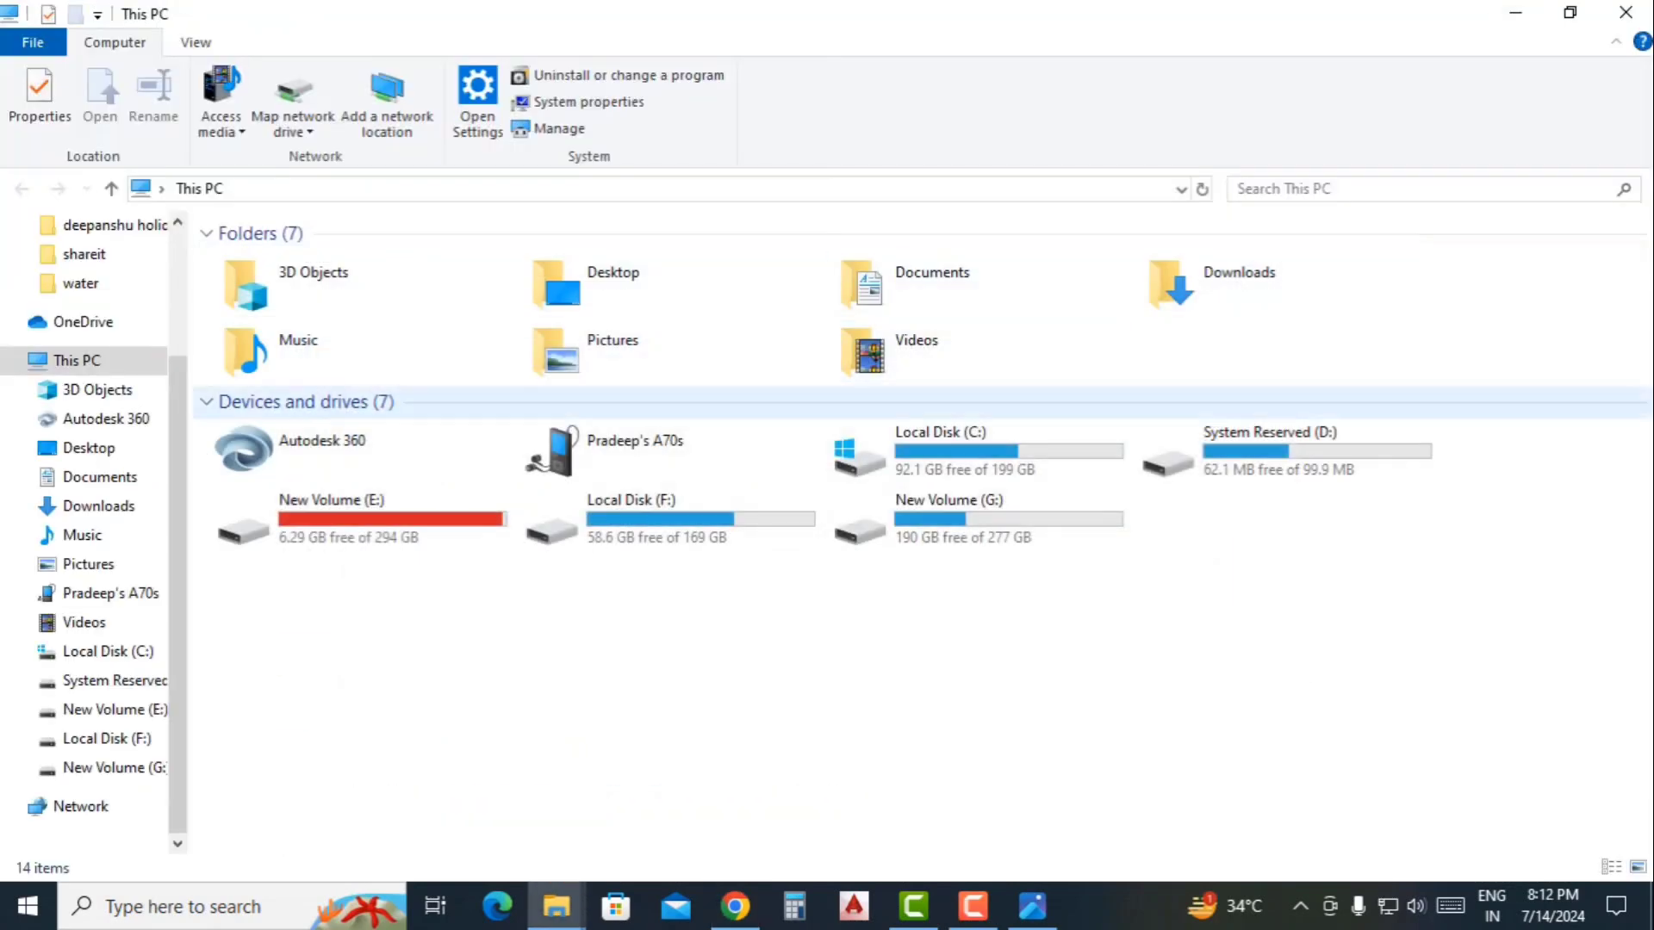